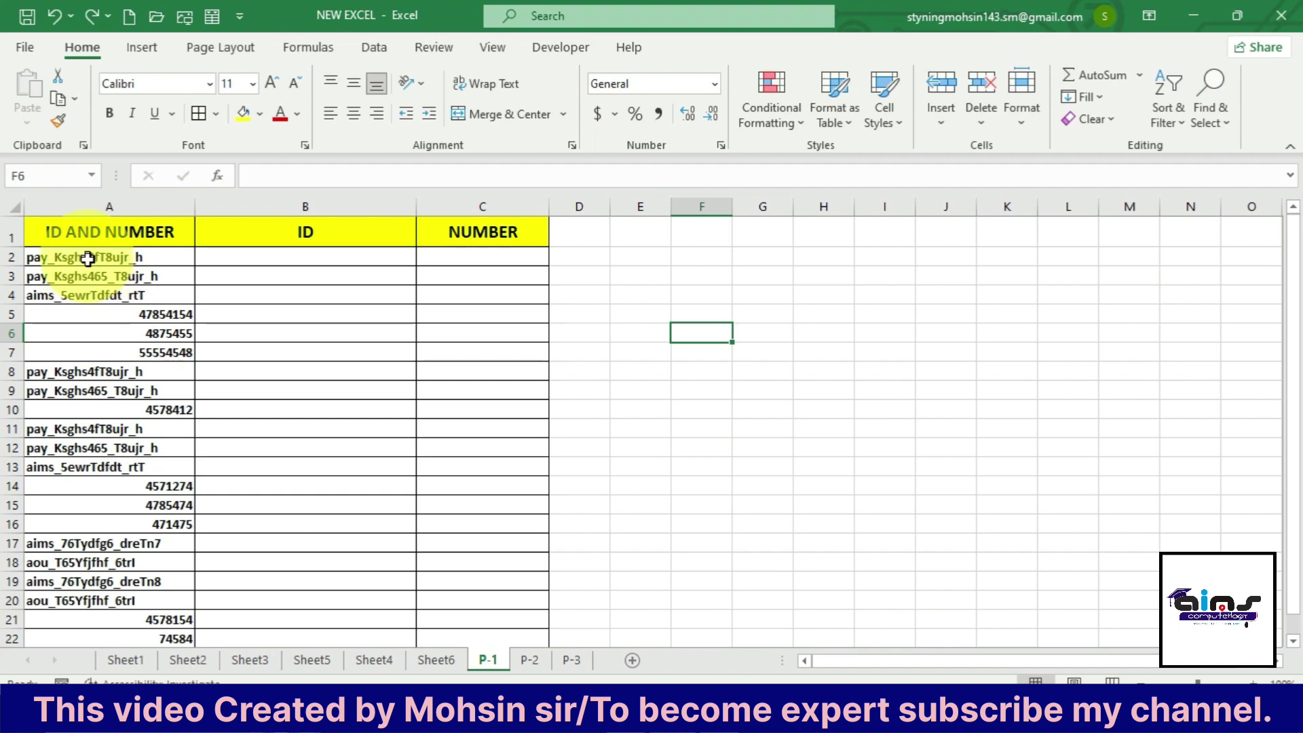
Highlight the text IDs in A2:A4 and the empty ID and NUMBER column ranges
left_click_drag(87, 261, 107, 350)
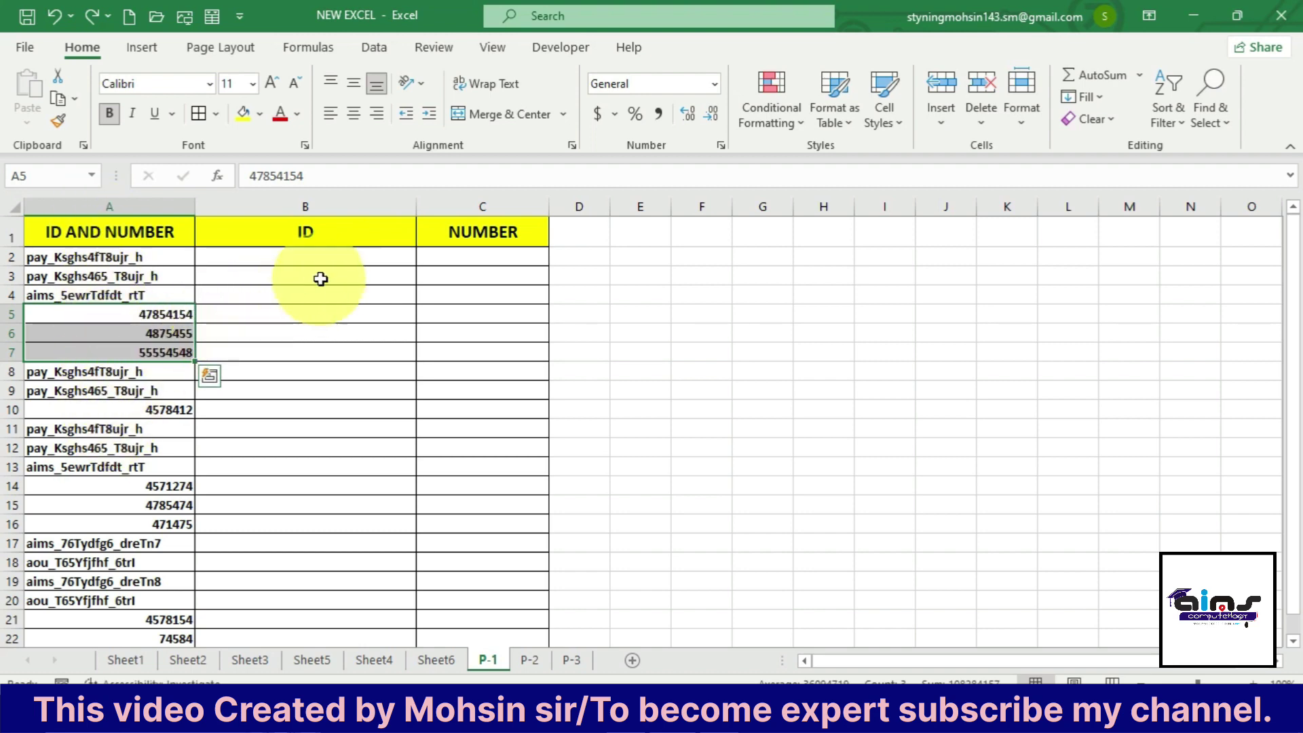
left_click_drag(319, 257, 305, 499)
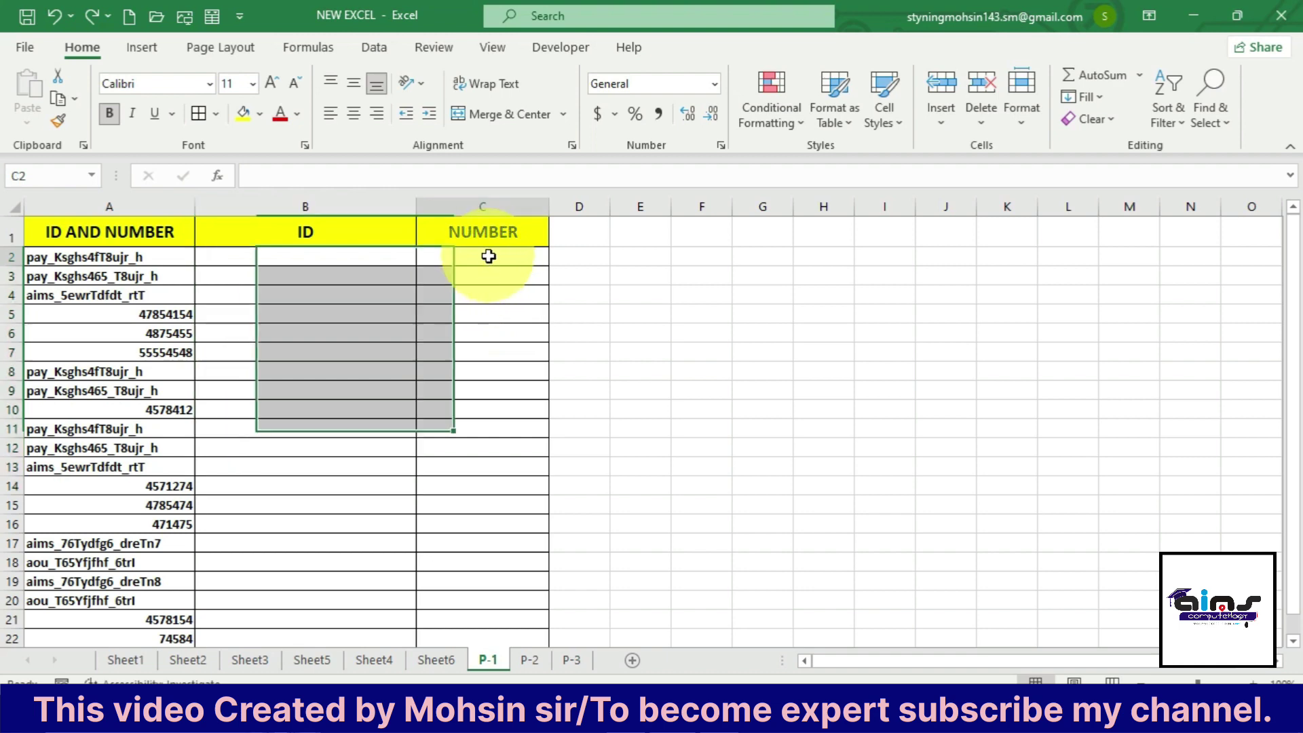
left_click_drag(489, 257, 489, 464)
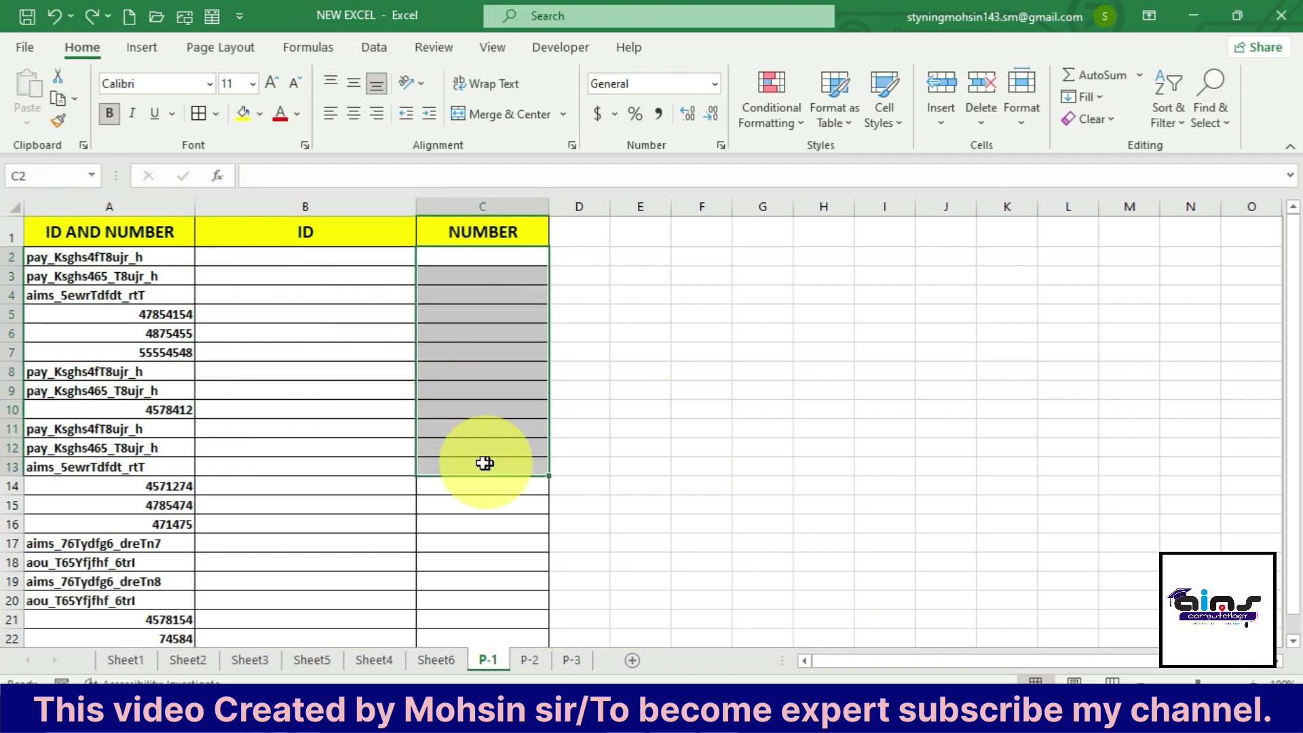
left_click(307, 424)
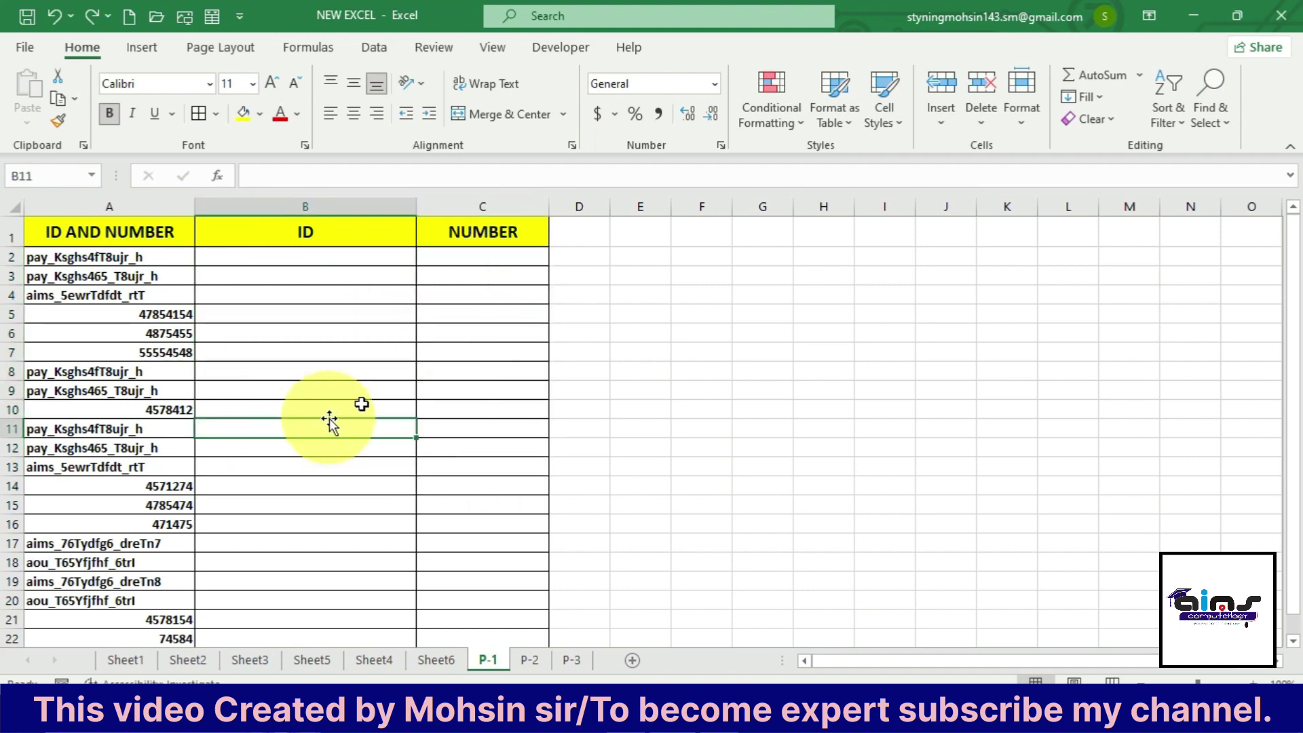
Copy the three text IDs into the ID column, then select the numeric entries from A5
left_click_drag(107, 257, 118, 297)
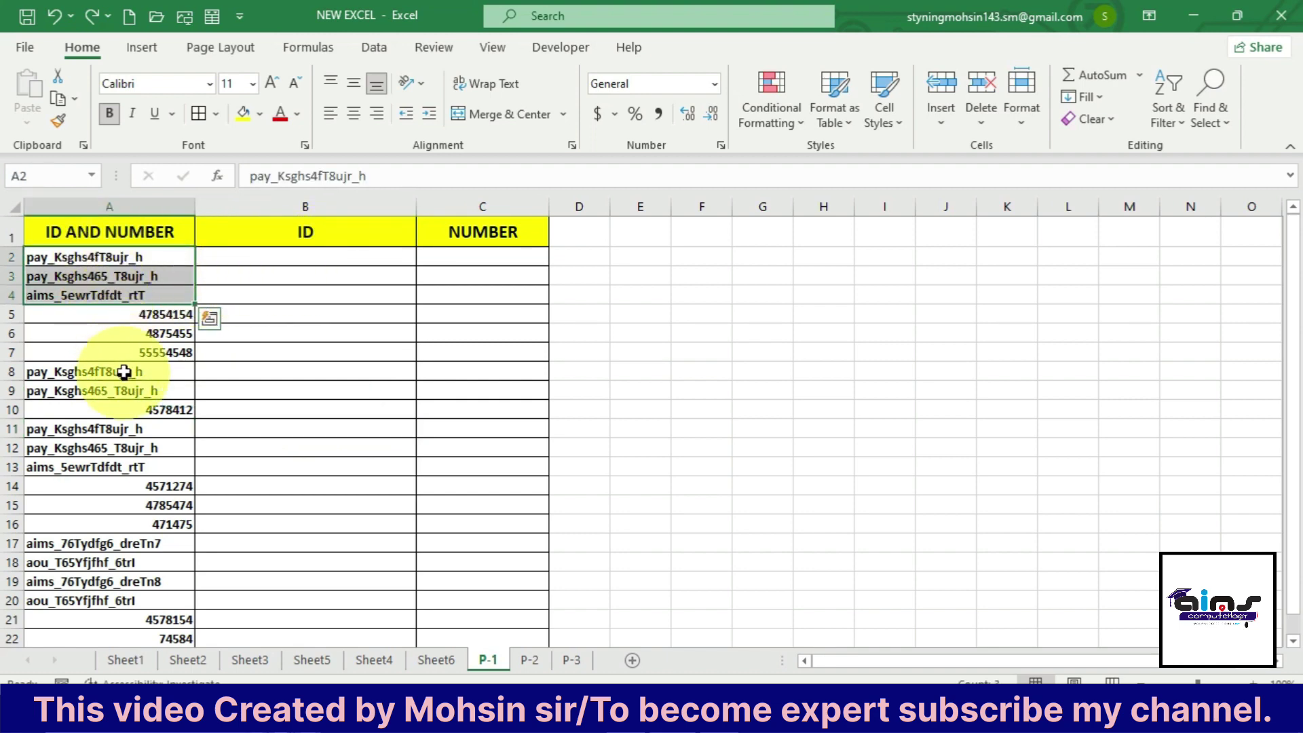
left_click_drag(117, 310, 306, 305)
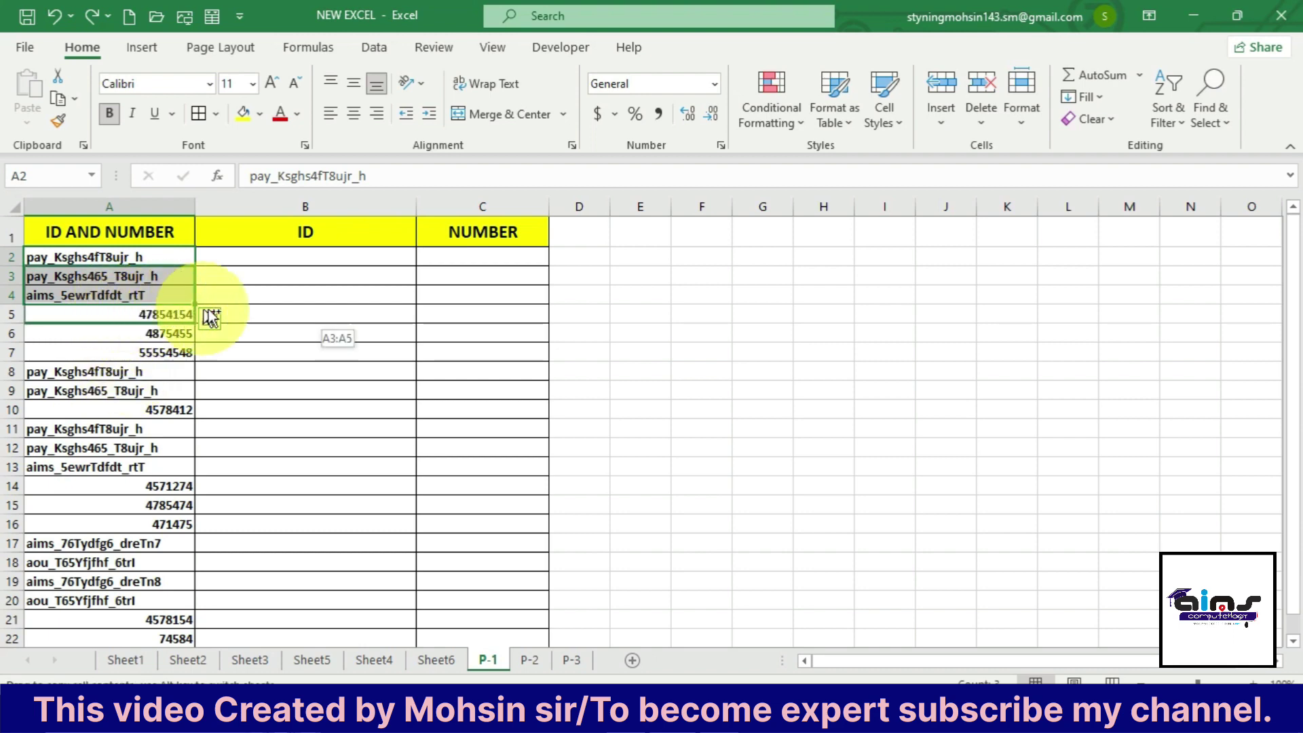
mouse_move(175, 315)
left_mouse_down()
mouse_move(173, 368)
mouse_move(174, 356)
mouse_move(520, 299)
left_mouse_up()
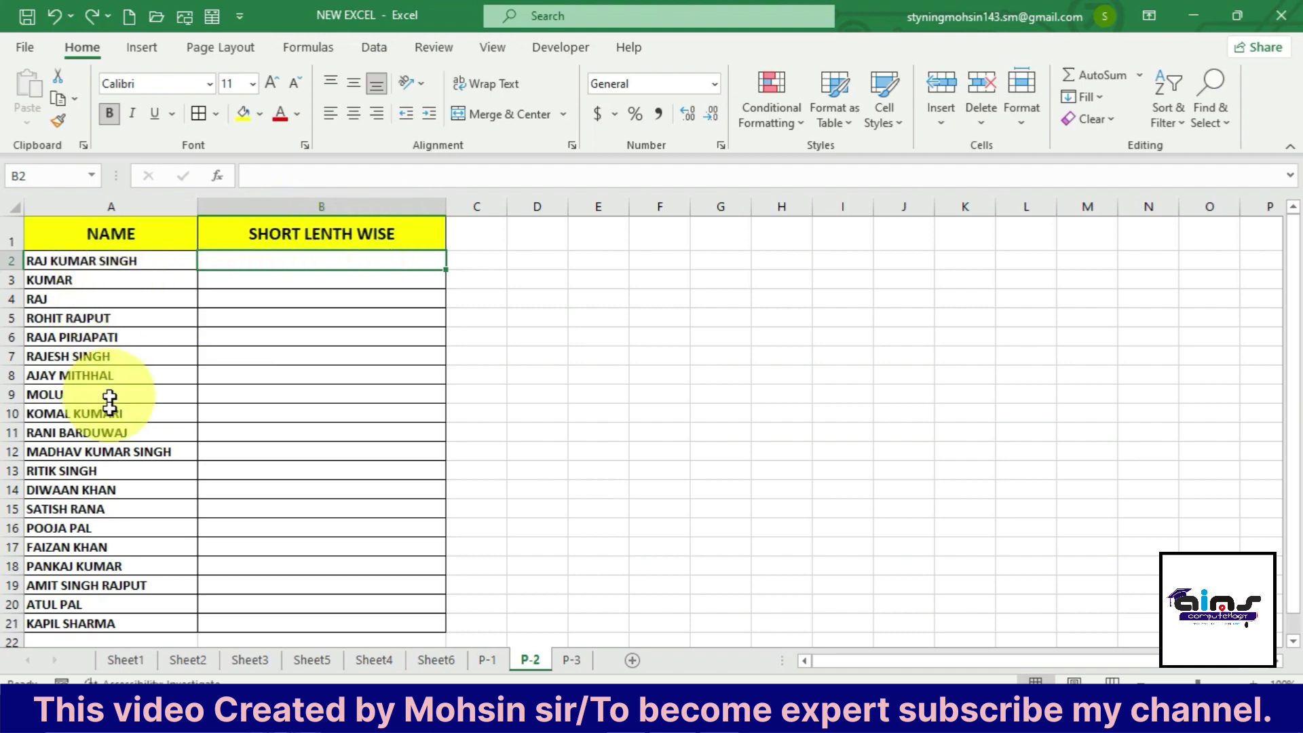
On P-2, point at the short name RAJ, then select the first SHORT LENTH WISE cell
left_click(79, 300)
left_click(264, 262)
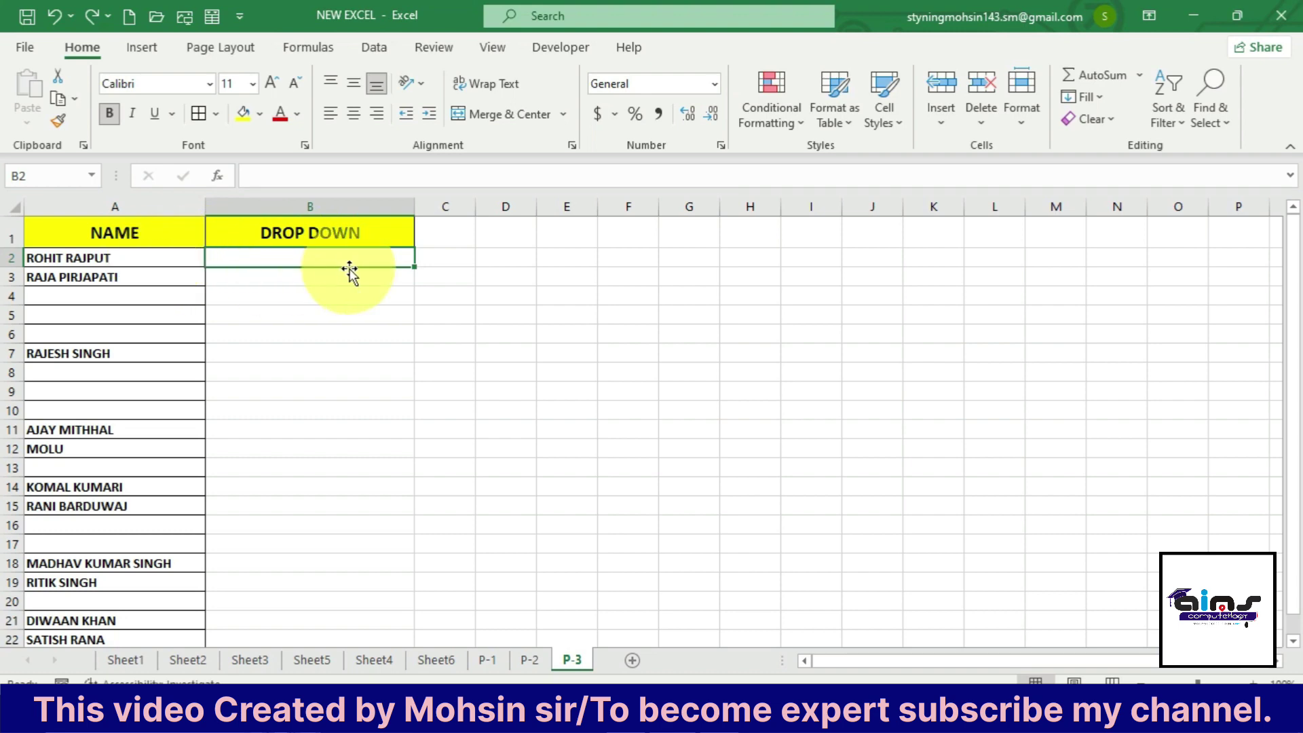
Give B2 a List data validation sourced from =$A$2:$A$22
left_click(372, 51)
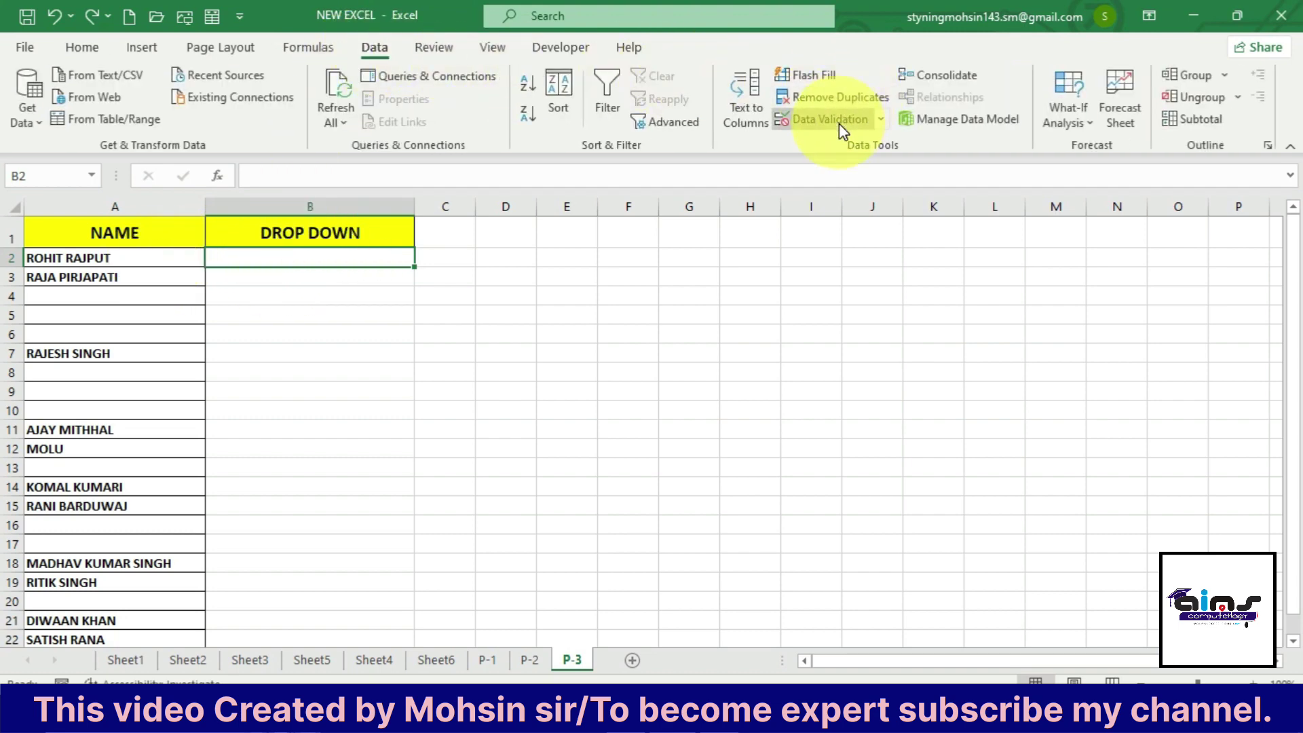
left_click(838, 122)
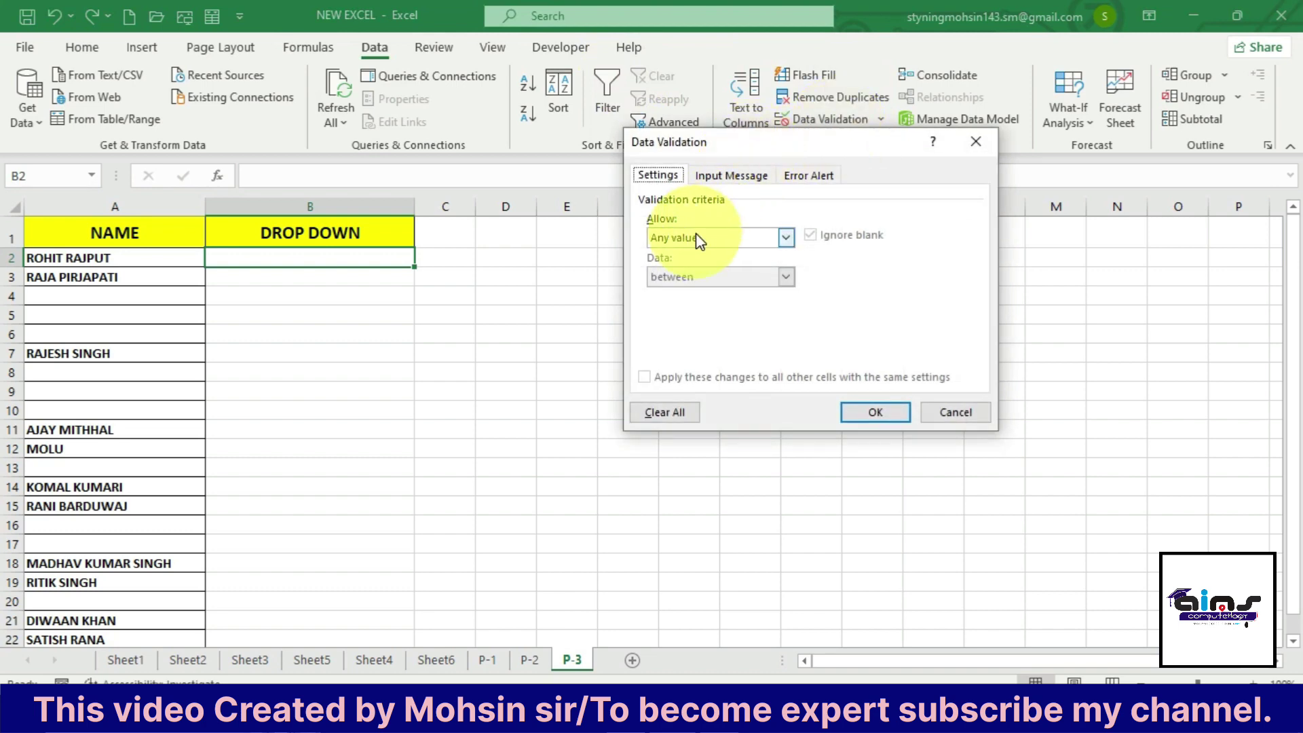
left_click(697, 238)
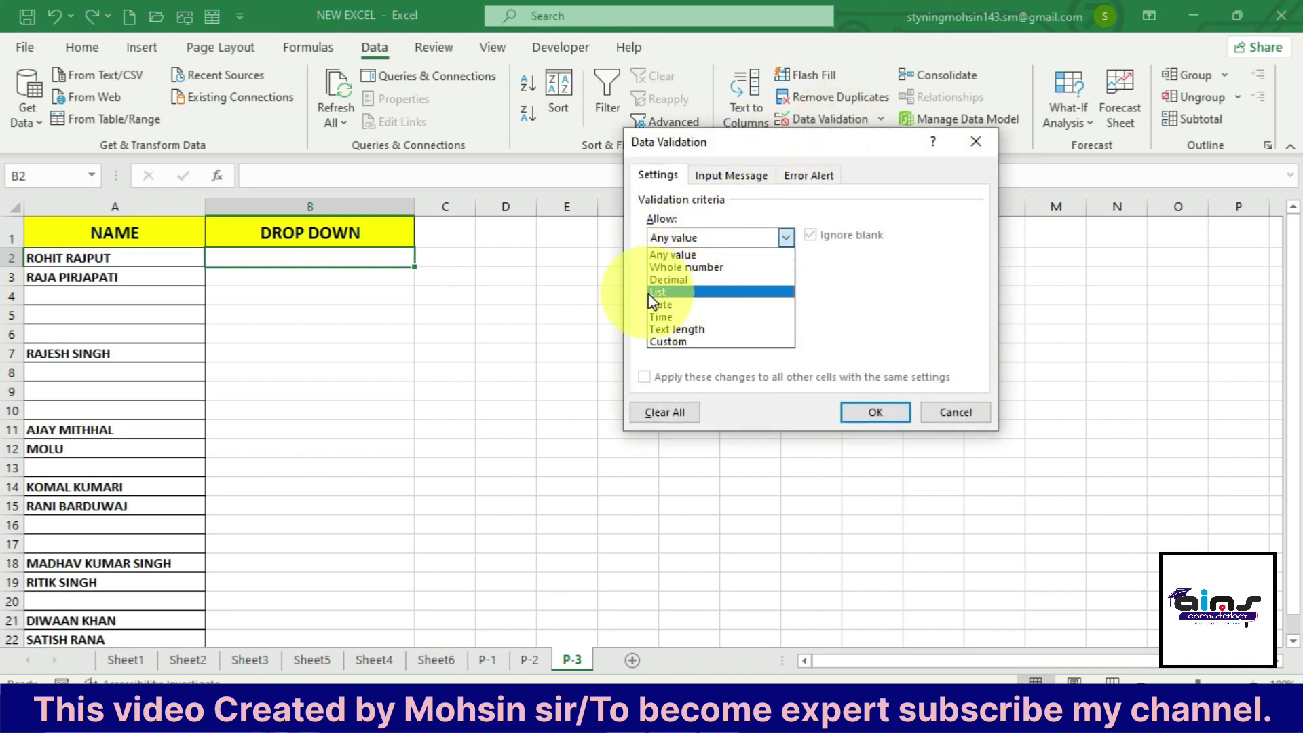
left_click(666, 292)
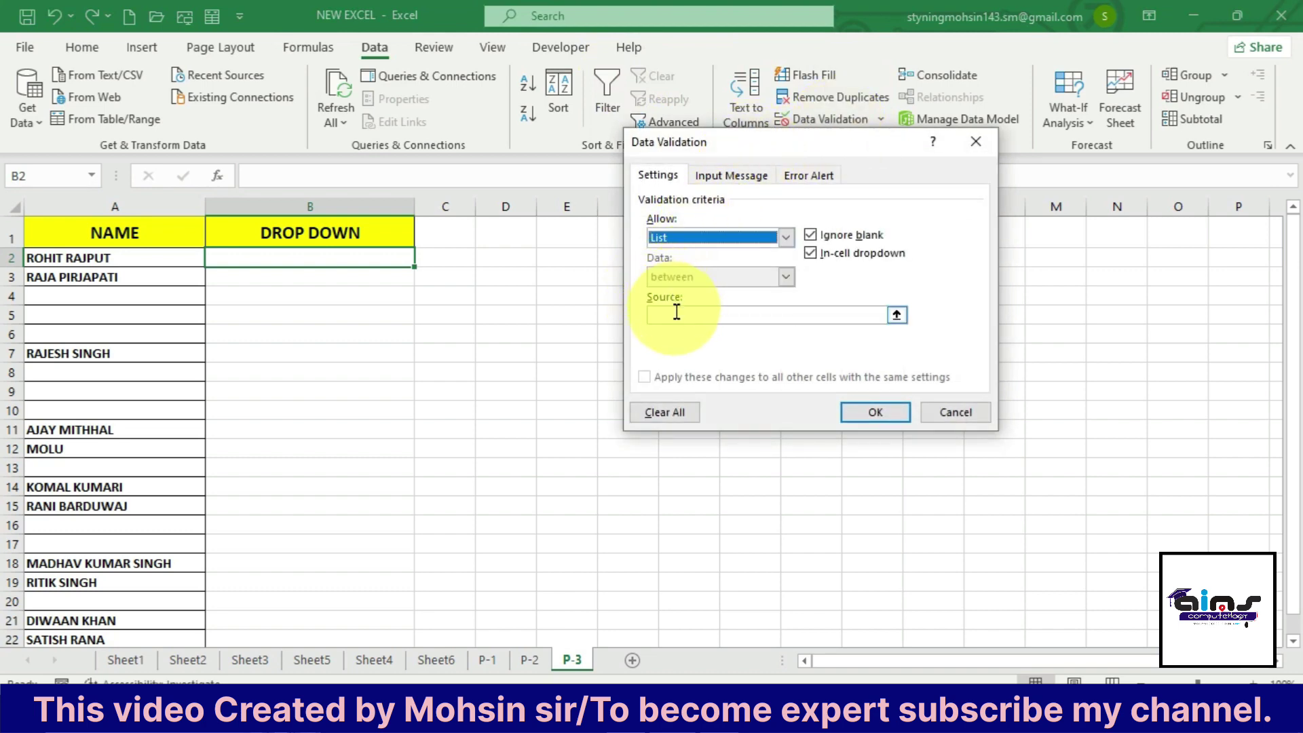
left_click(676, 315)
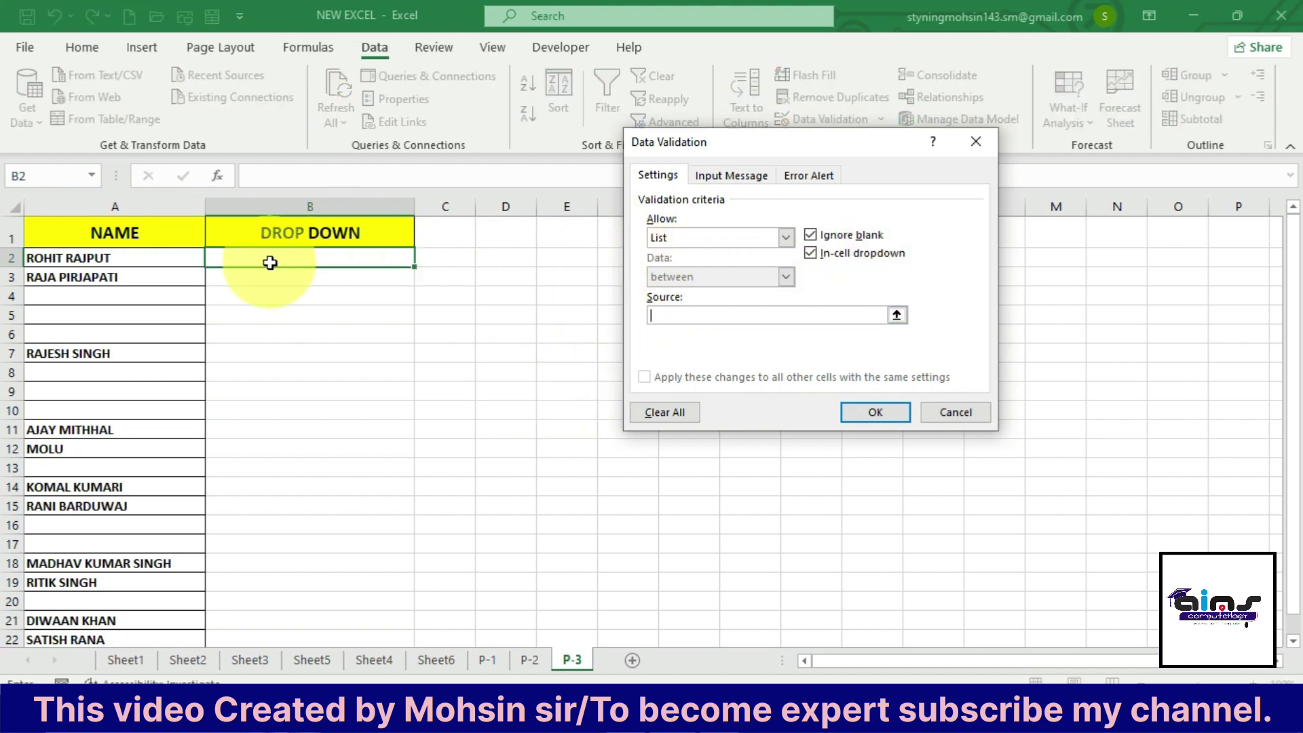
left_click_drag(137, 260, 143, 639)
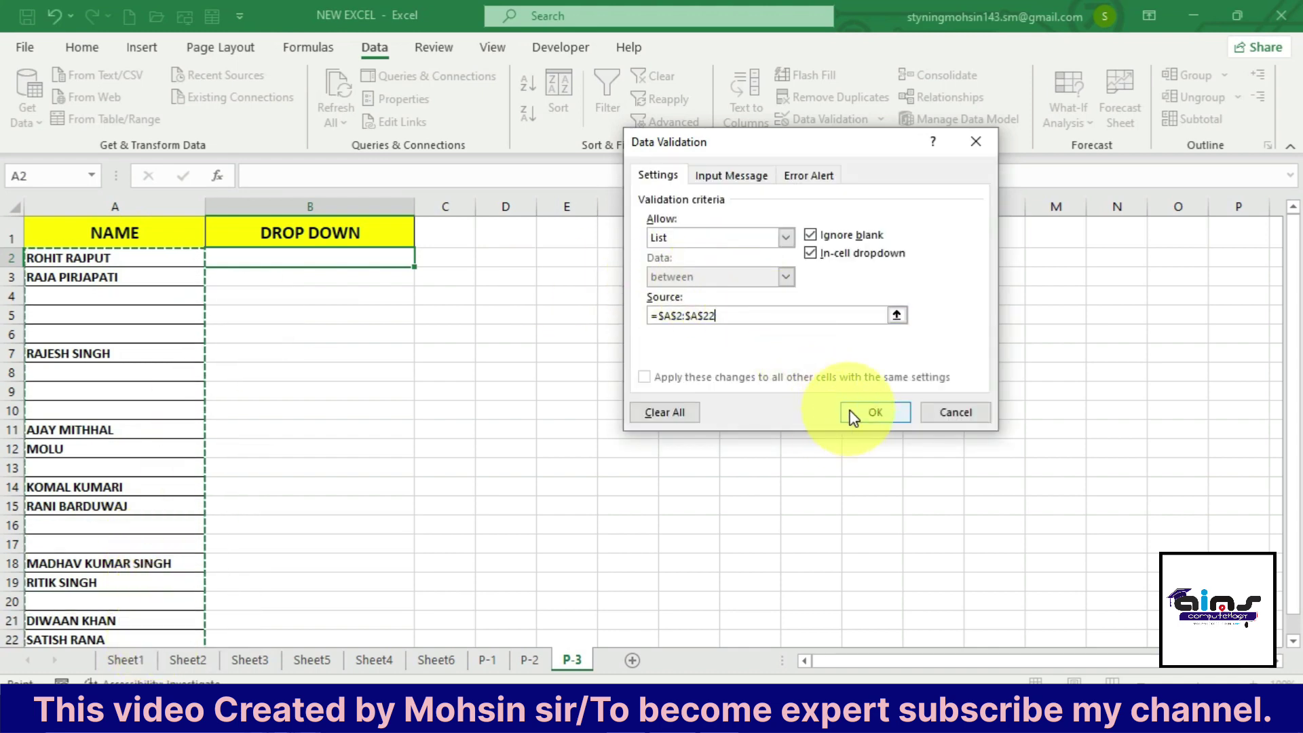
left_click(860, 414)
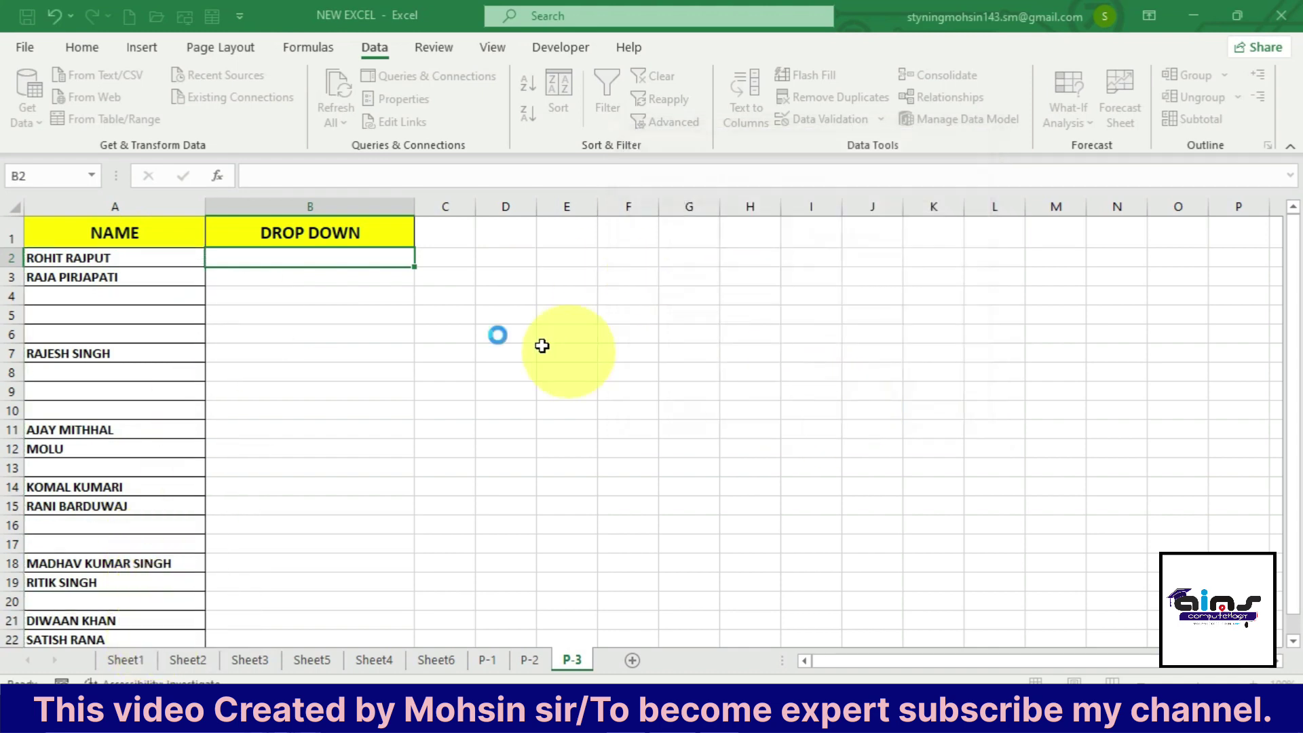
Open B2's drop-down arrow and scroll through the list of names
left_click(371, 316)
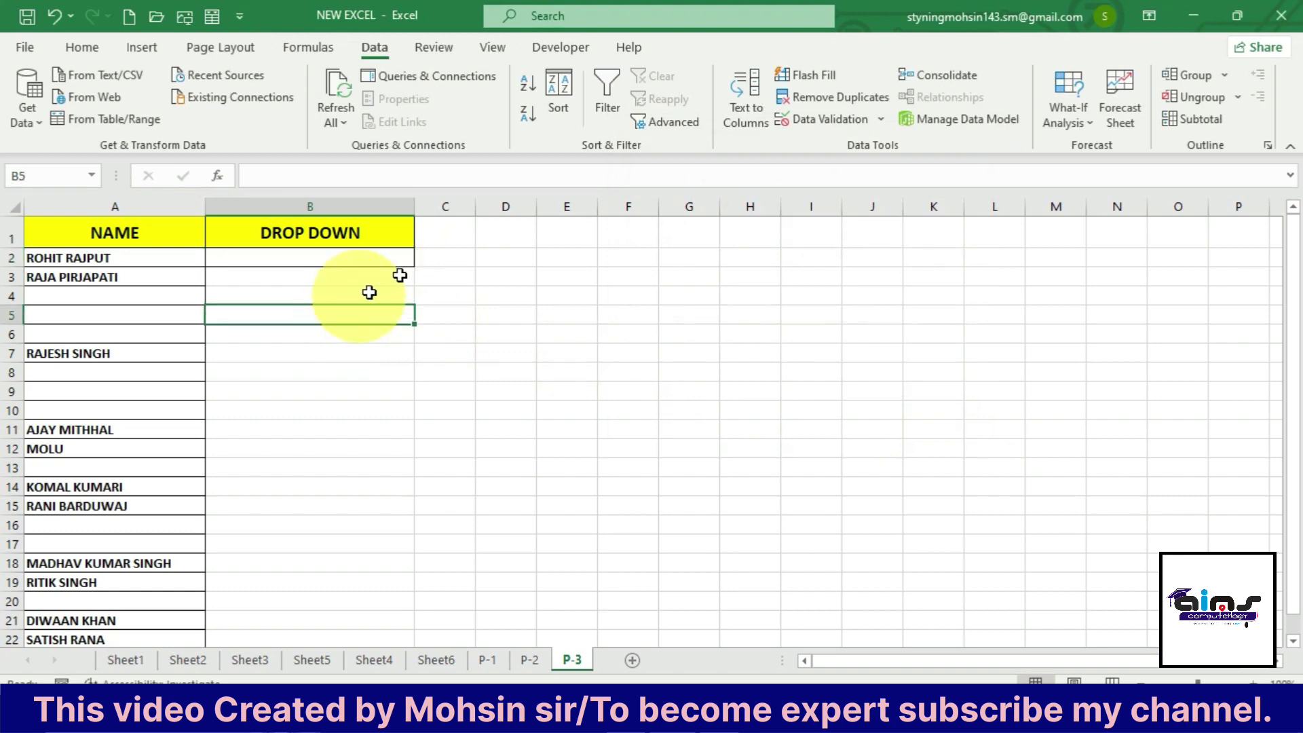
left_click(407, 258)
left_click(424, 258)
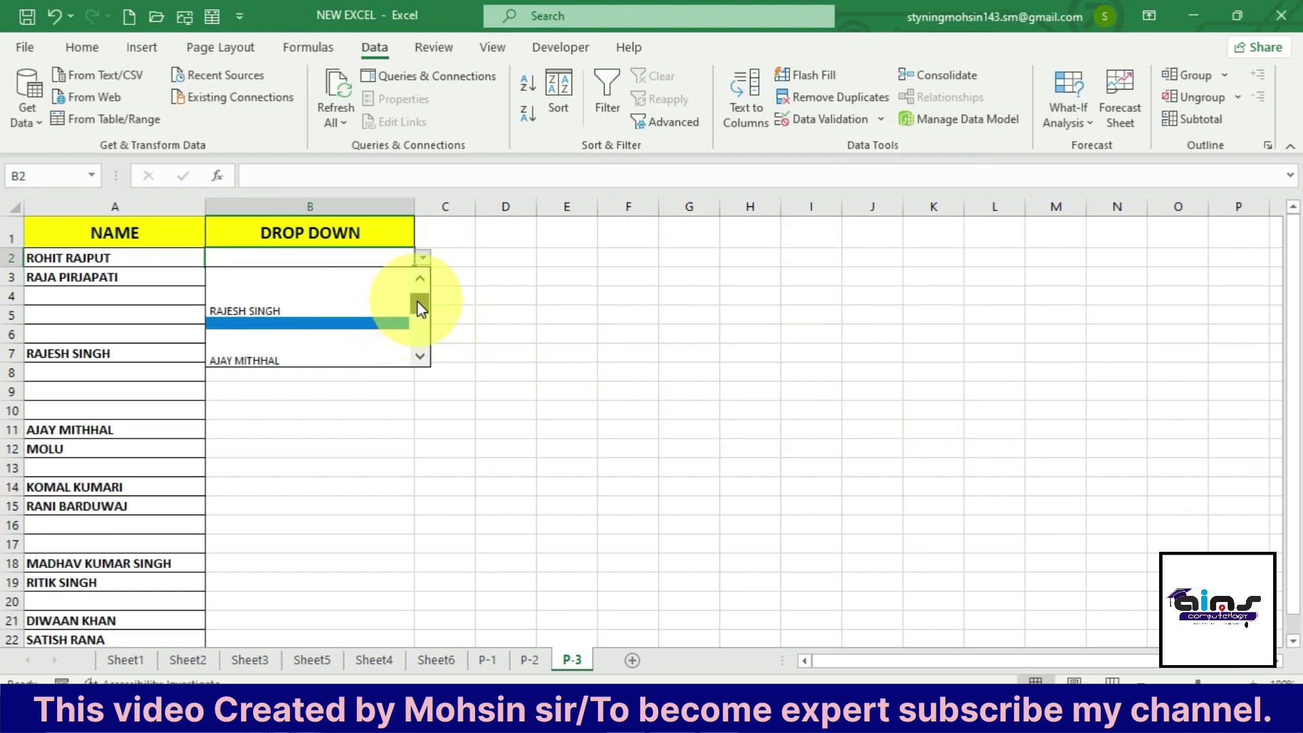
left_click_drag(422, 303, 417, 282)
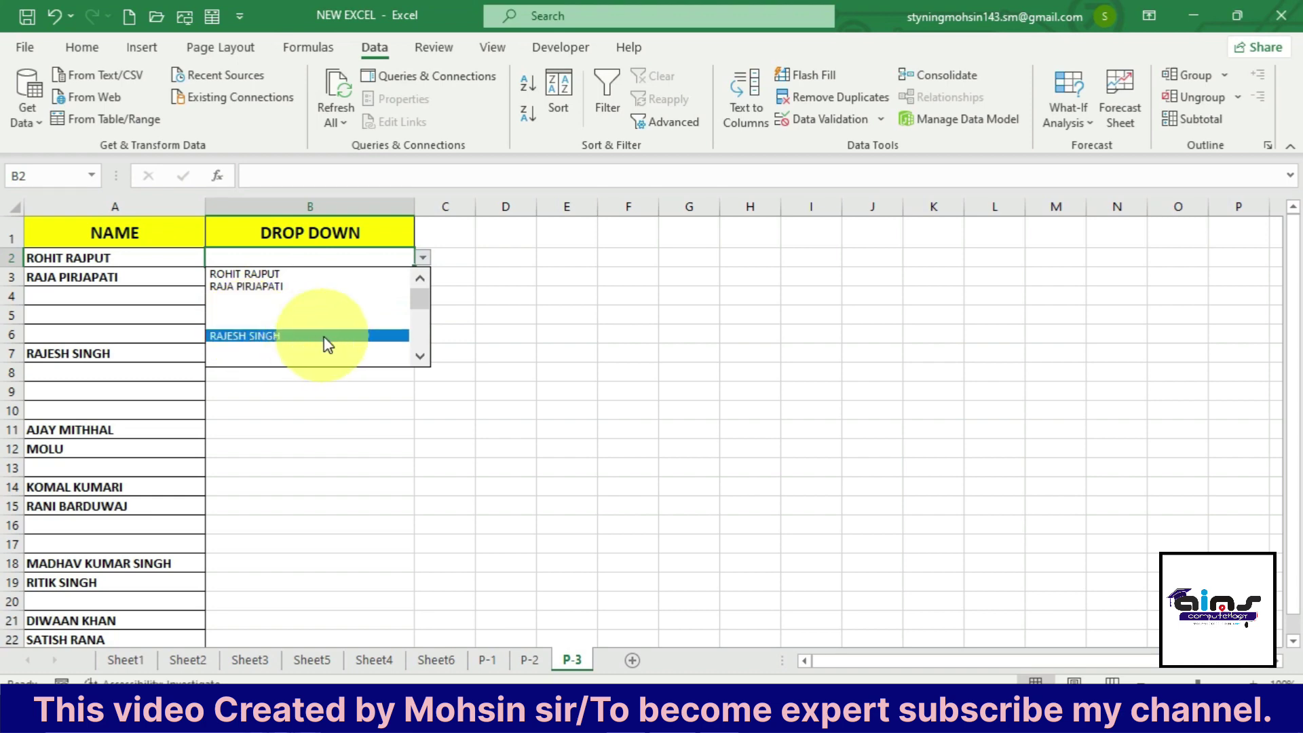
left_click(419, 356)
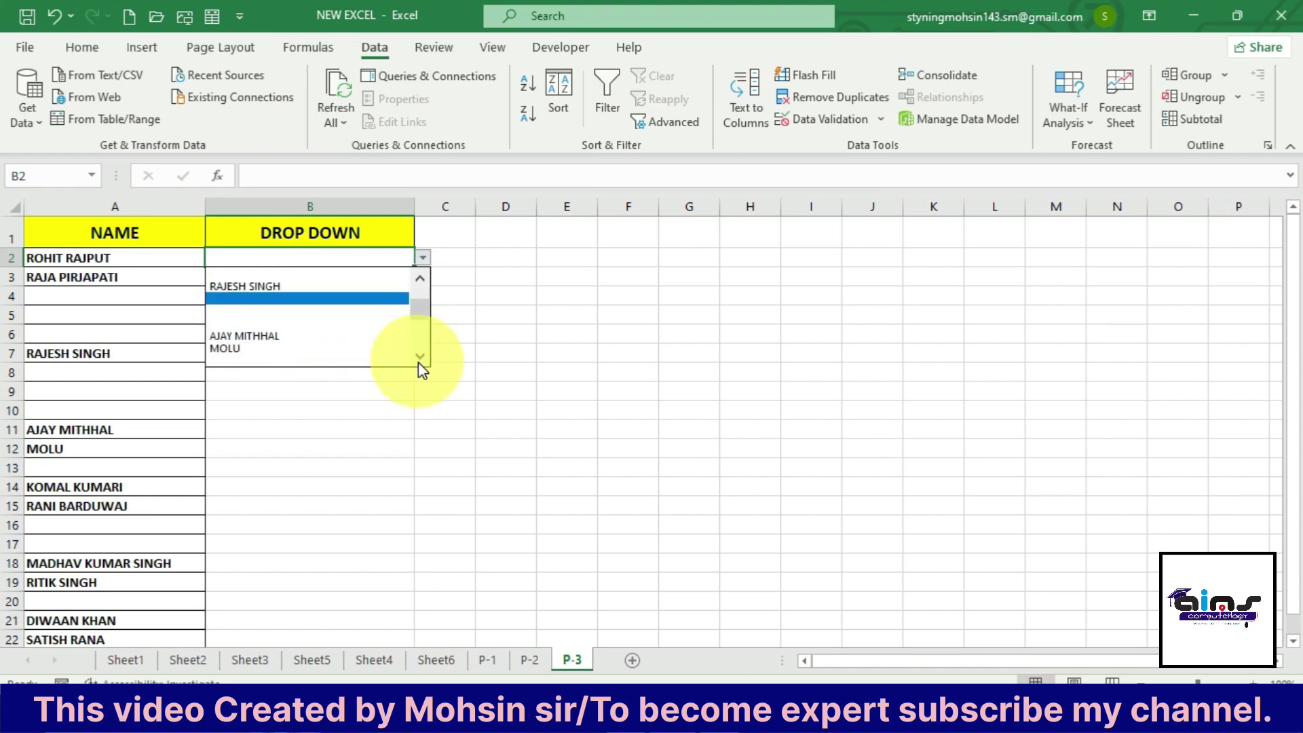
left_click_drag(421, 323, 419, 268)
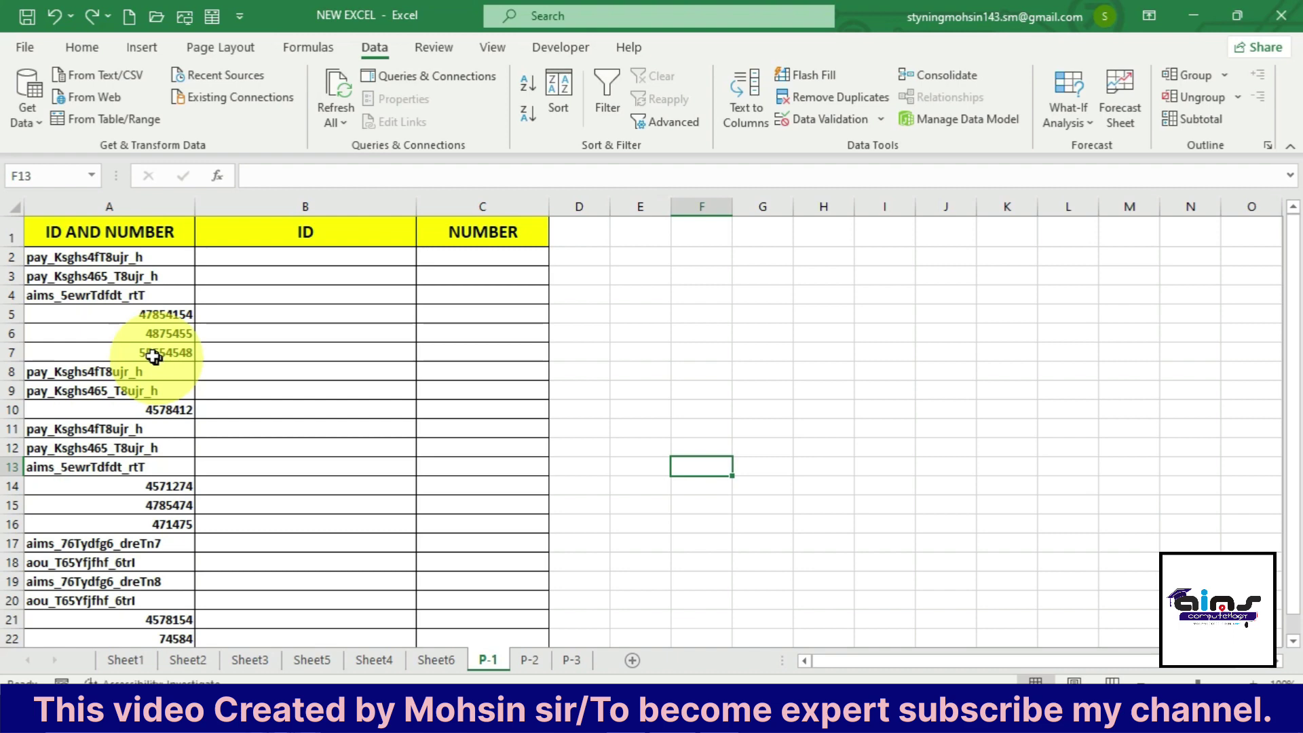
left_click_drag(113, 253, 125, 296)
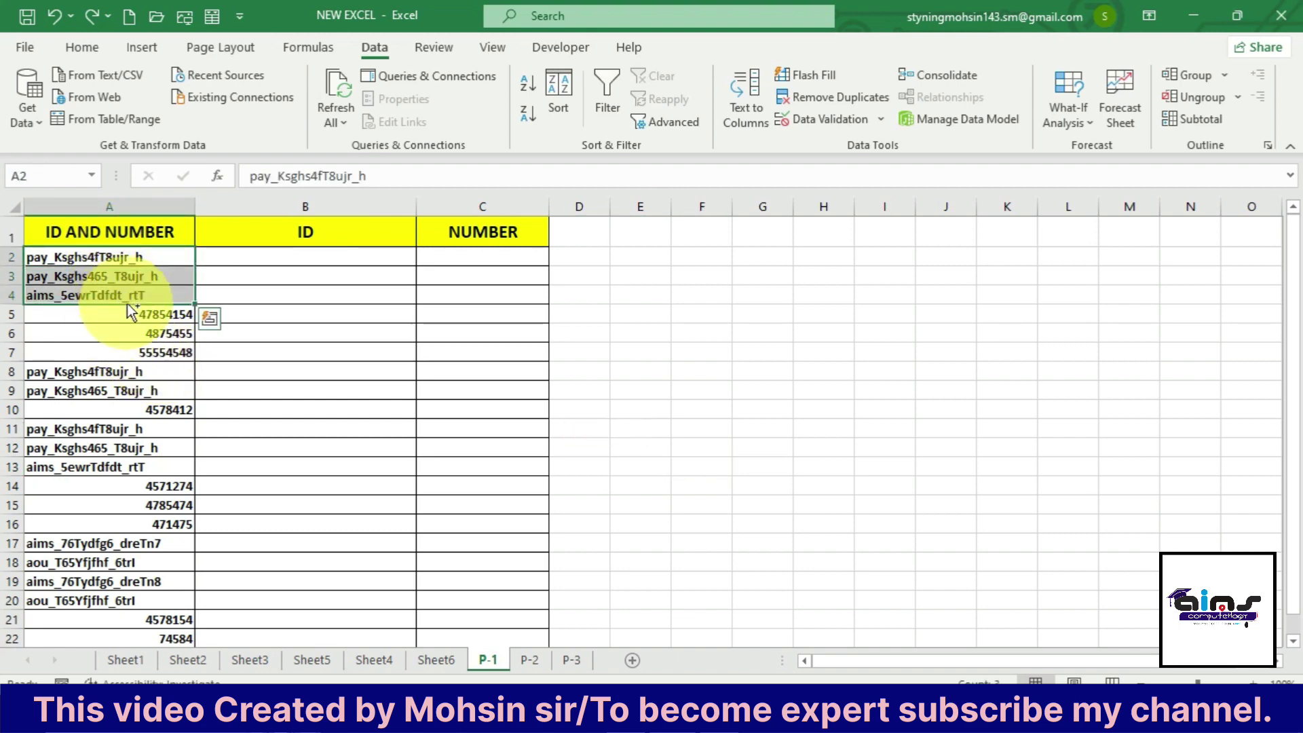
left_click_drag(127, 303, 266, 309)
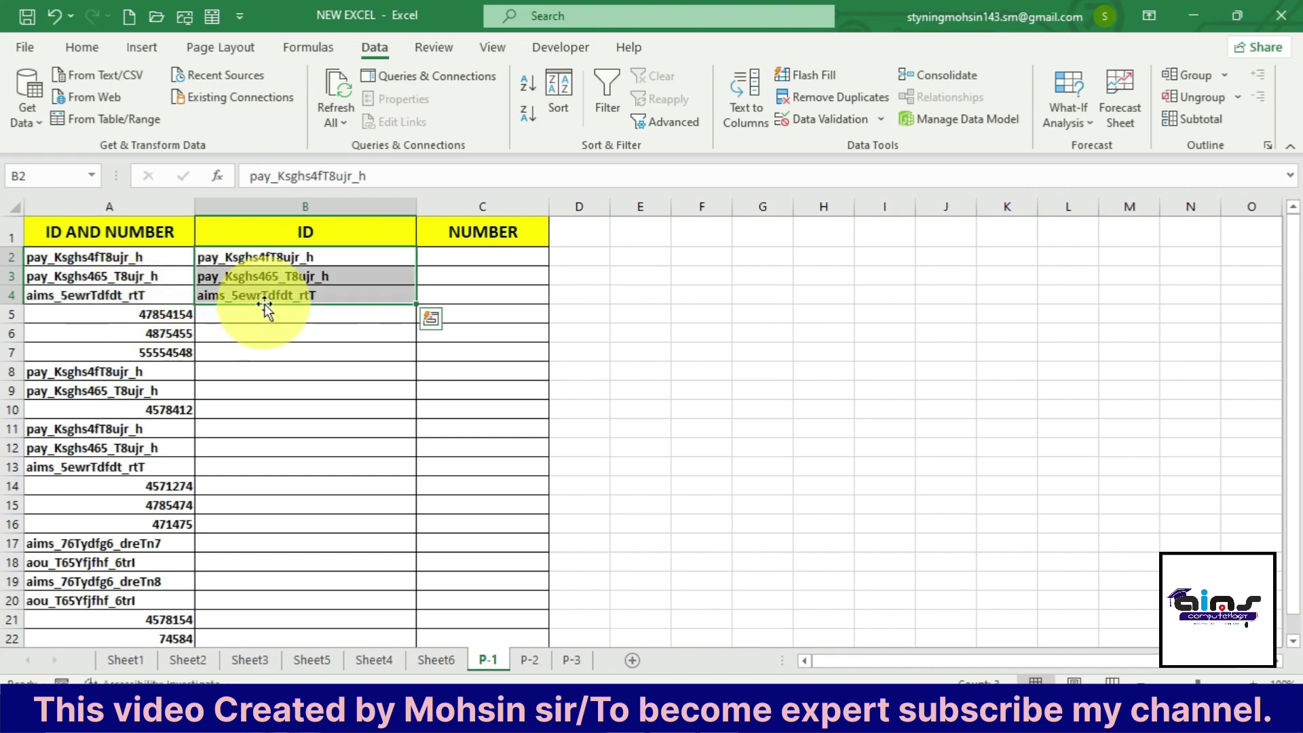
key("ctrl+z")
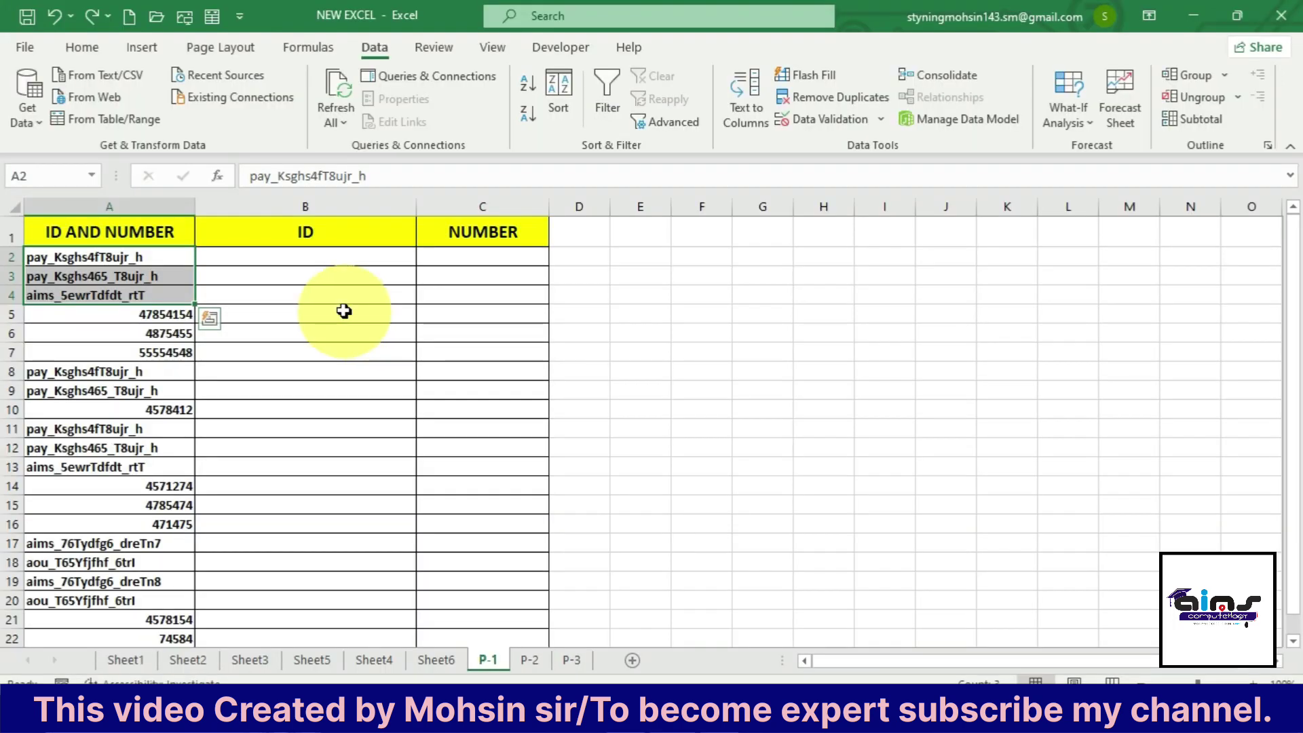
left_click(345, 331)
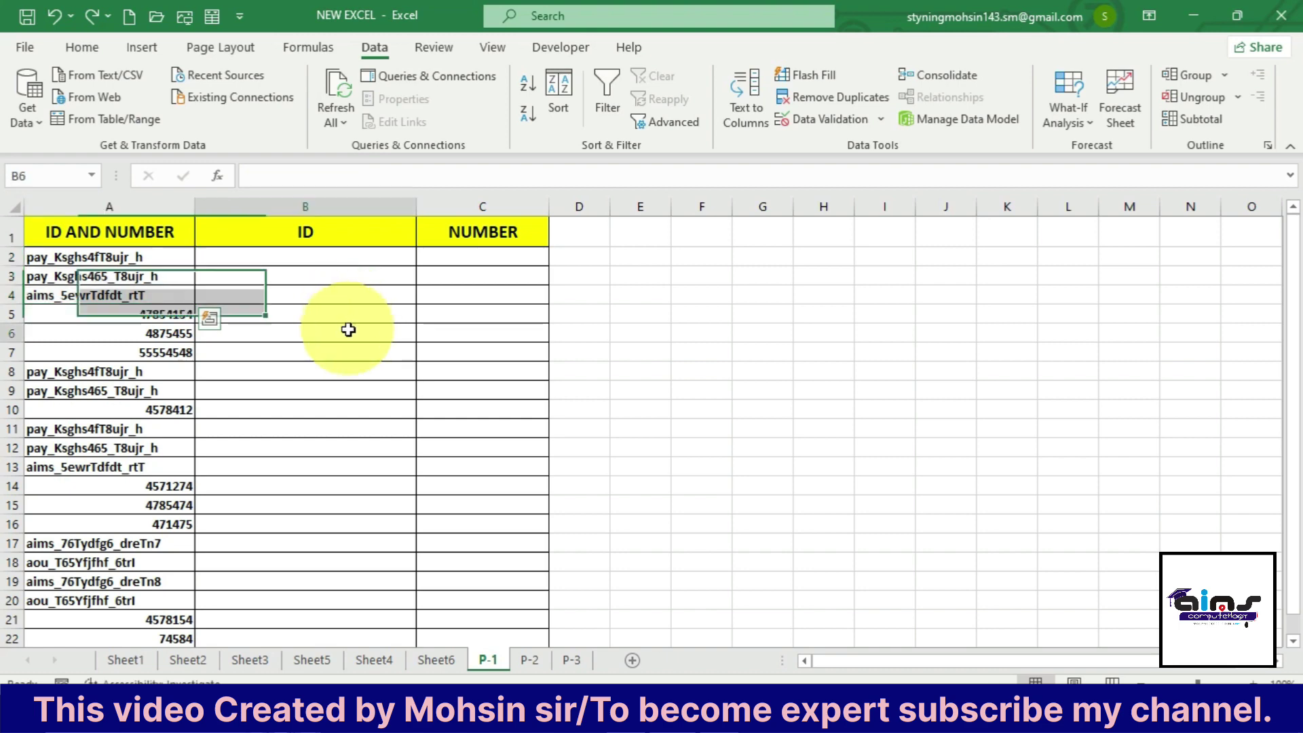
left_click(298, 258)
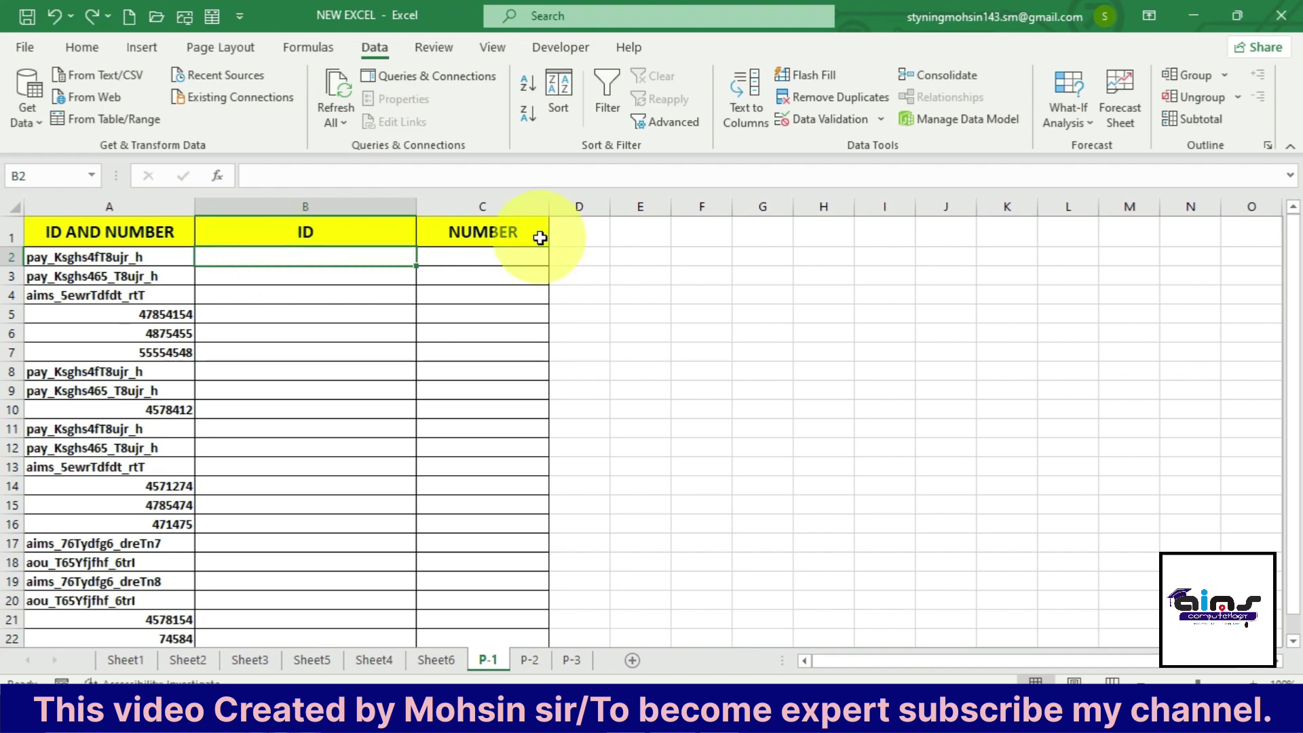
Enter =ISTEXT(A2) in B2 and fill it down to B7, giving TRUE for text IDs
type("=IS")
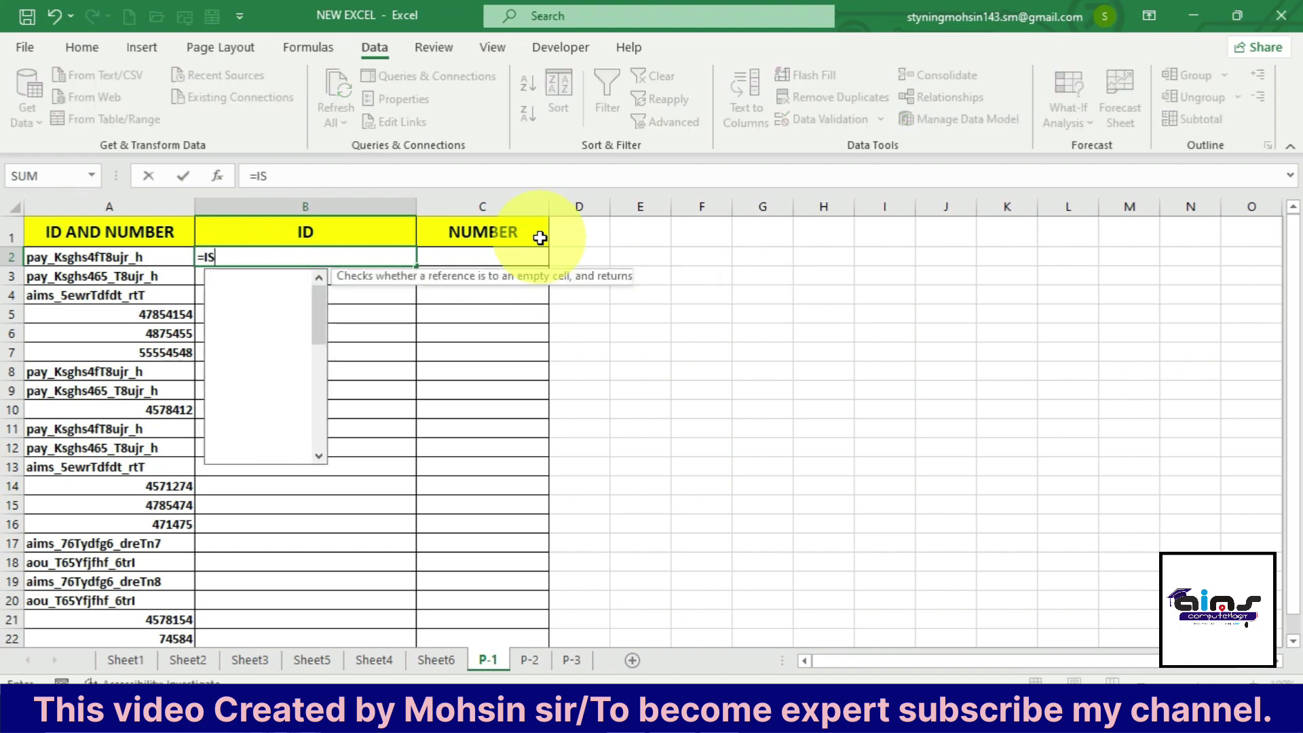
type("TEXT(")
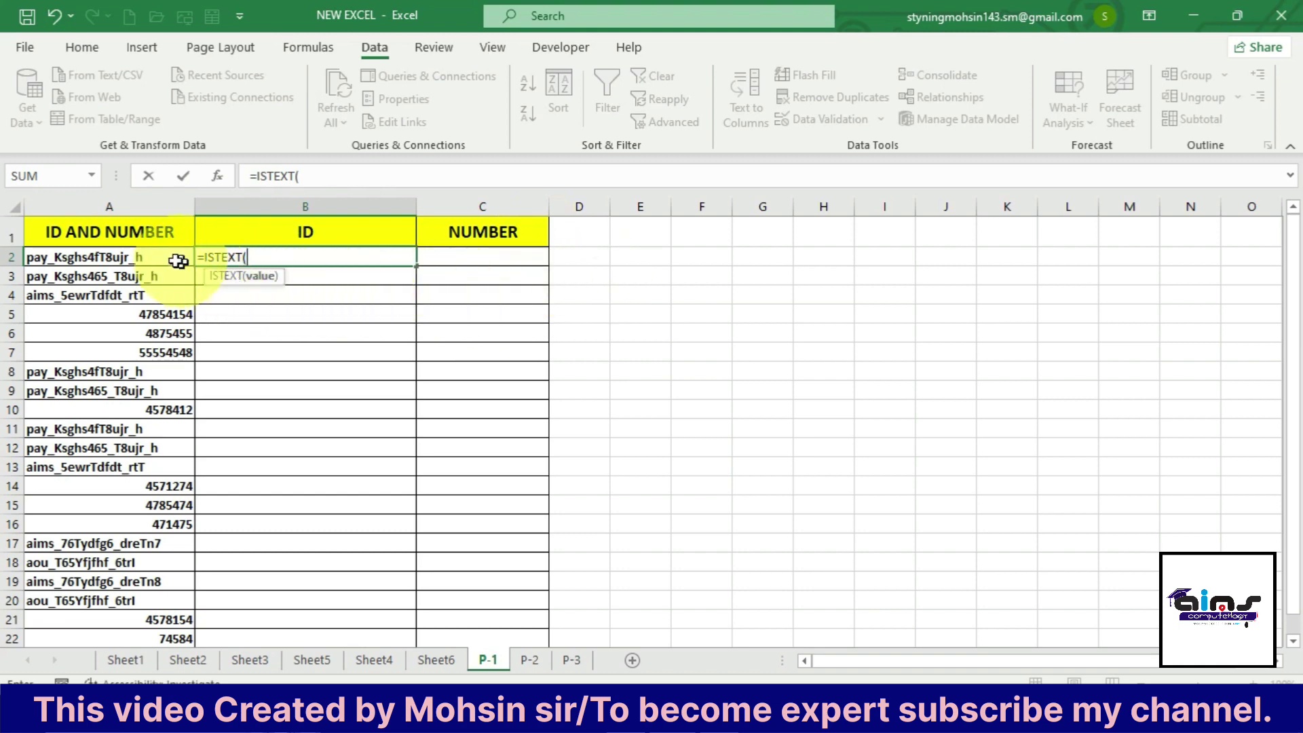
left_click(142, 257)
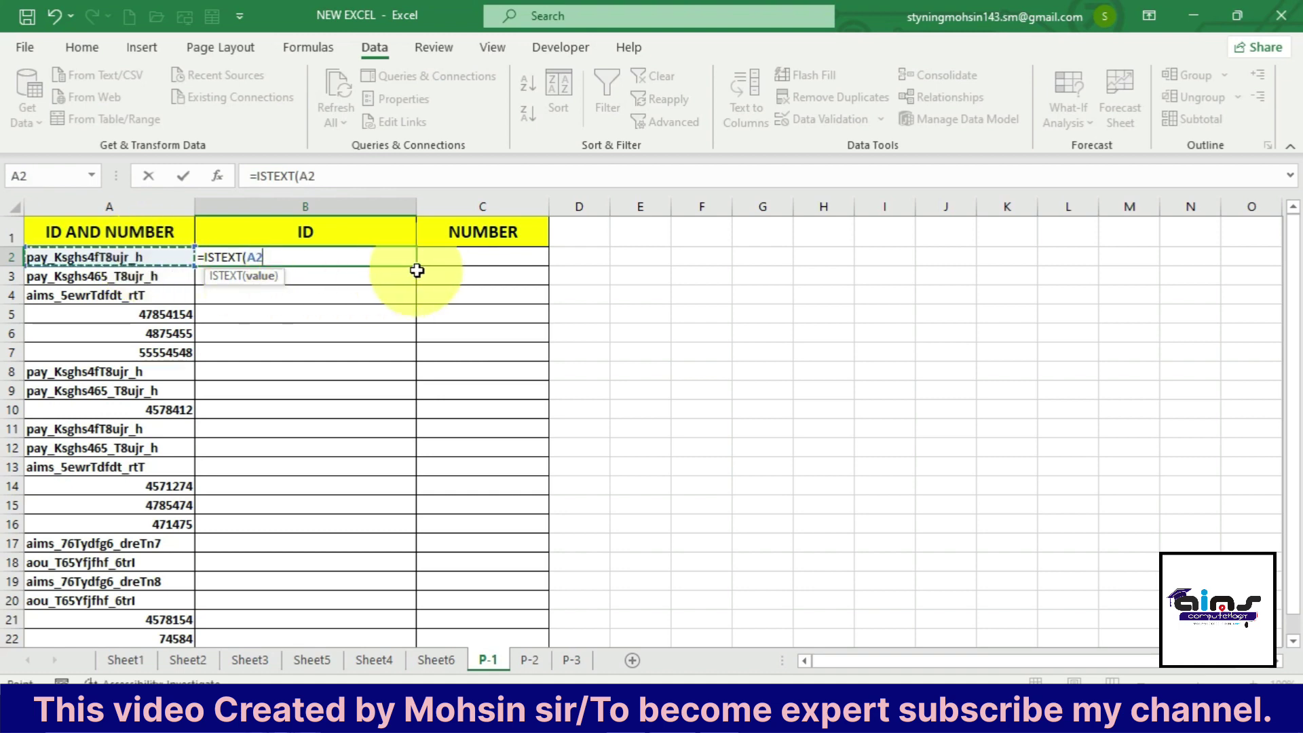
type(")")
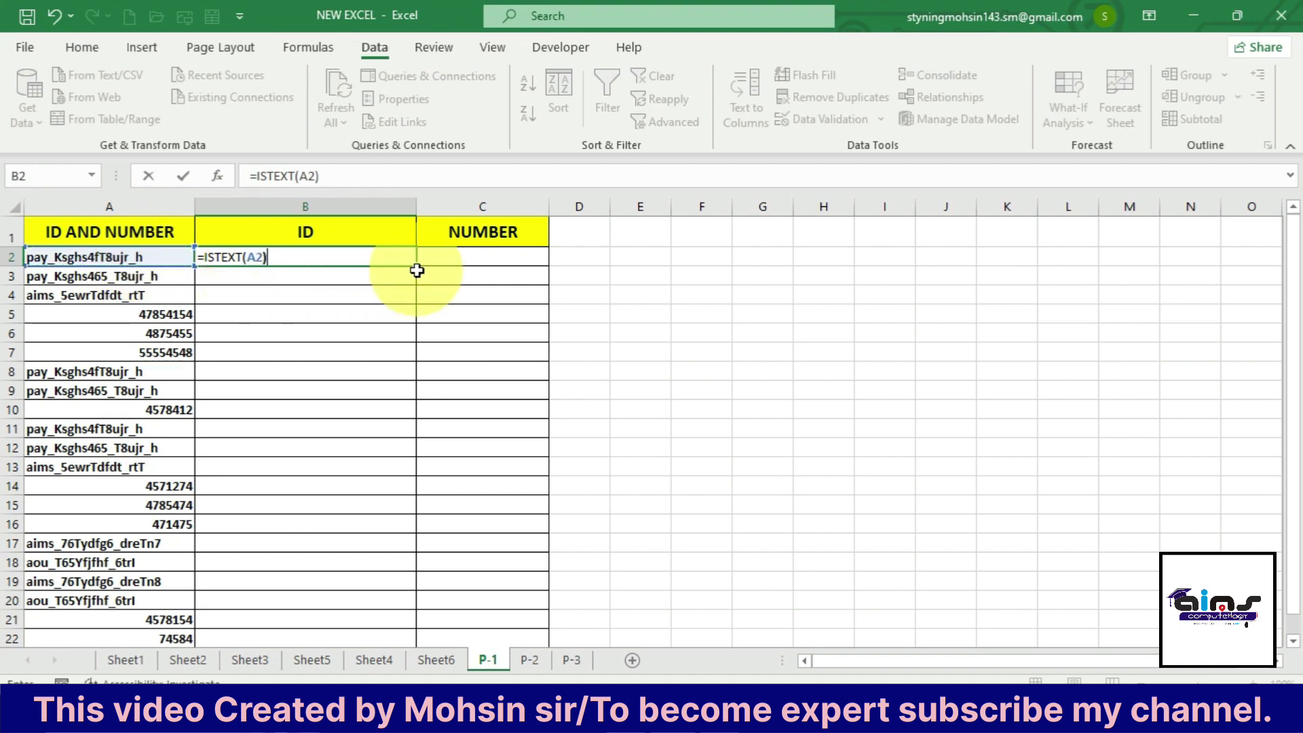
key("Return")
left_click(278, 258)
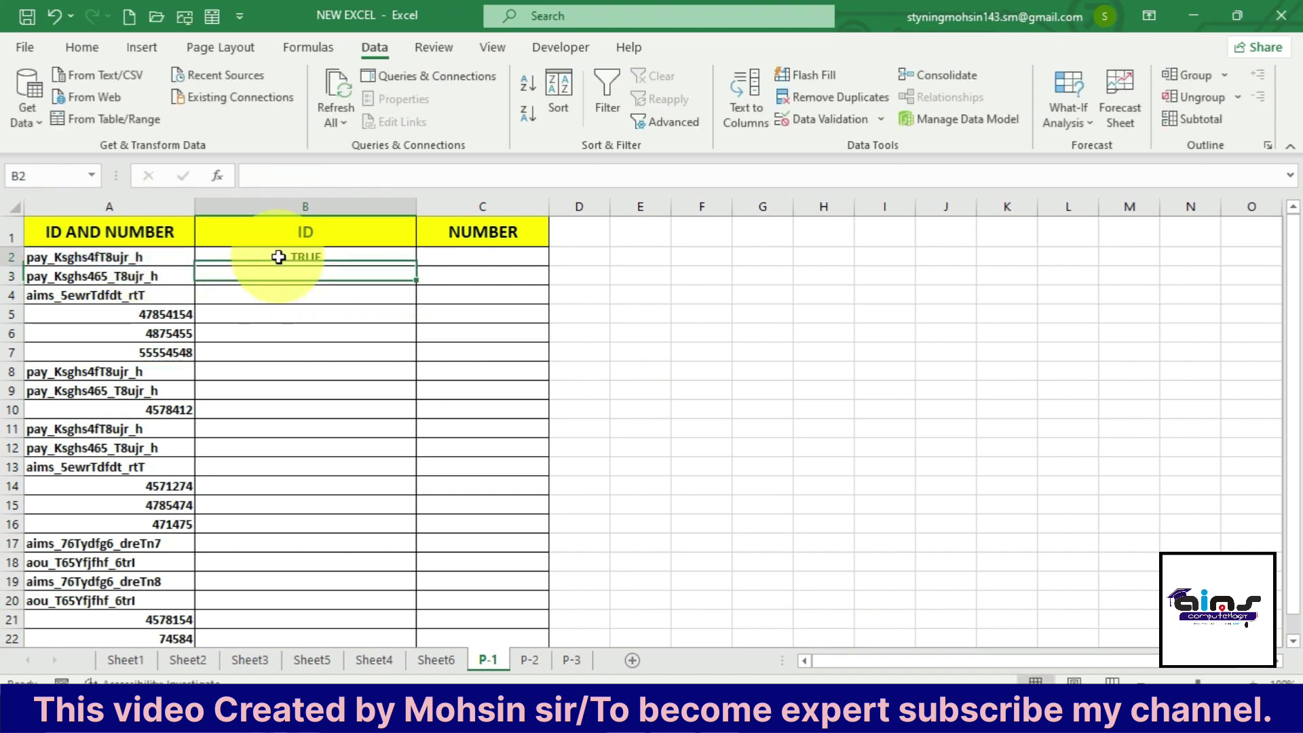
left_click_drag(415, 269, 409, 370)
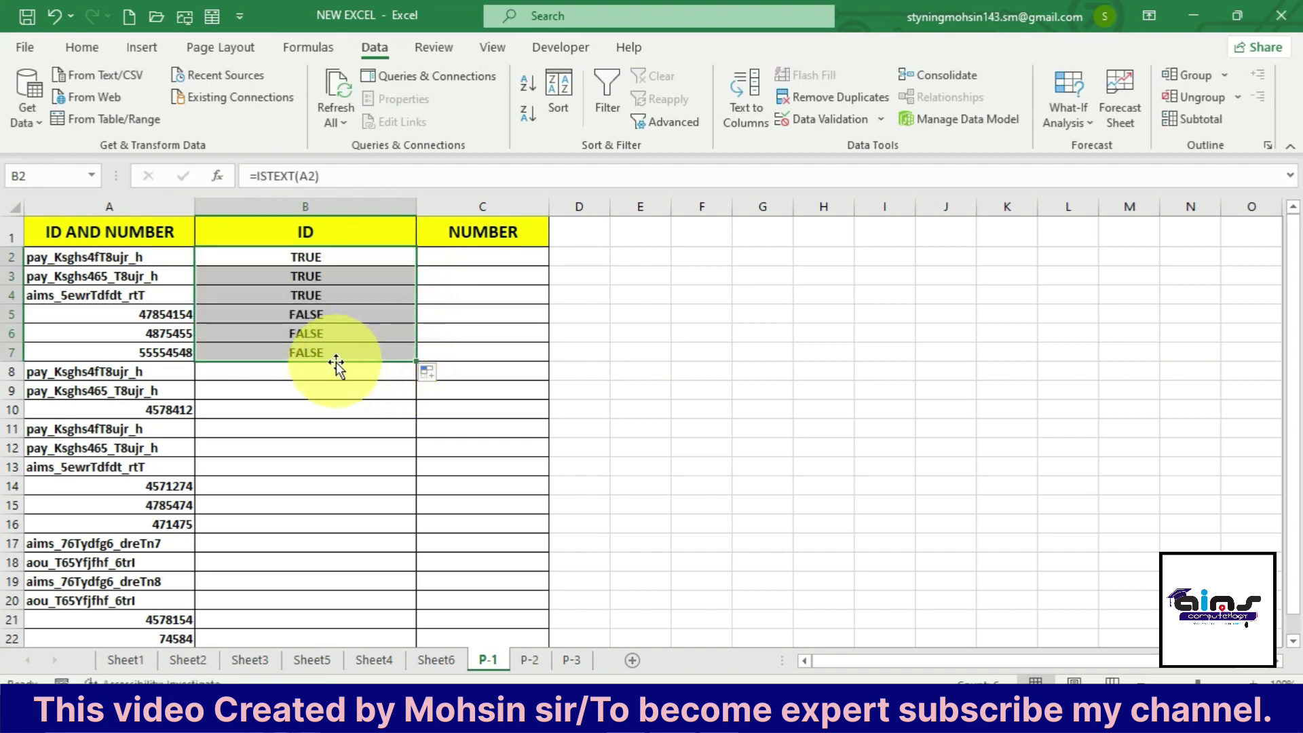
left_click(448, 446)
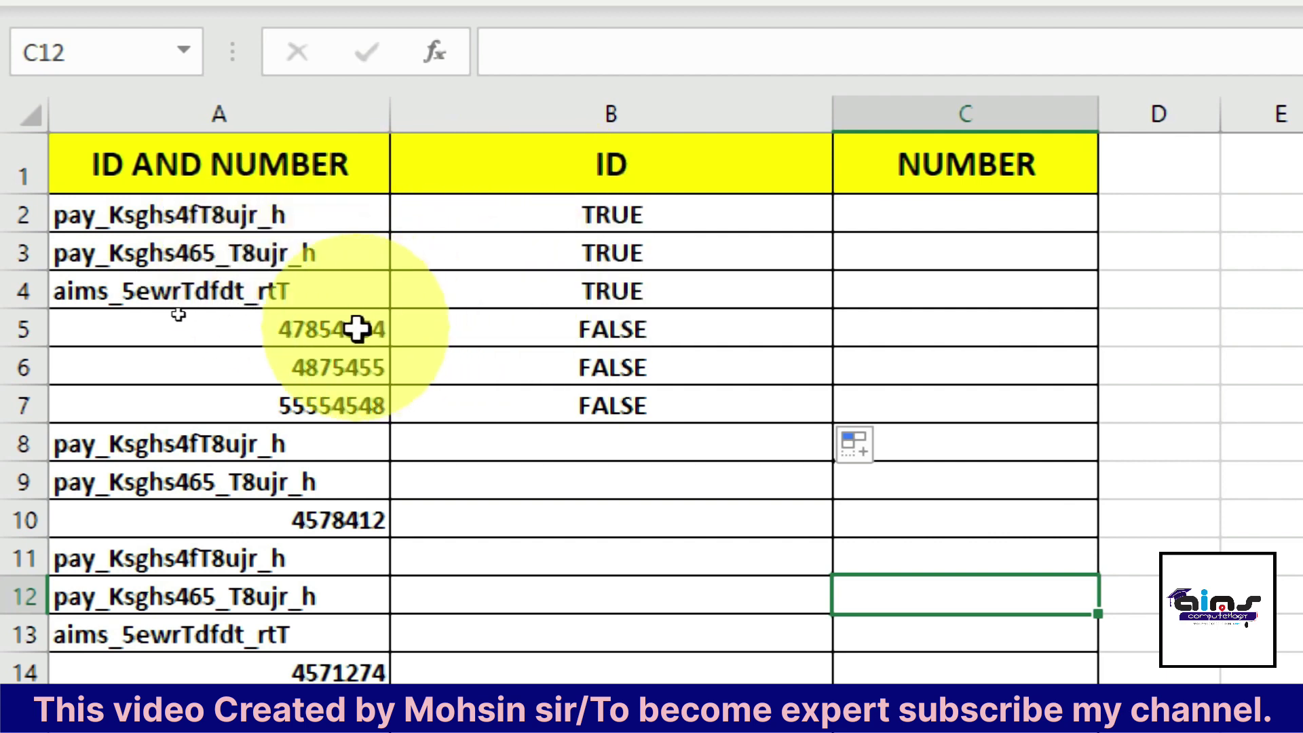
left_click(571, 207)
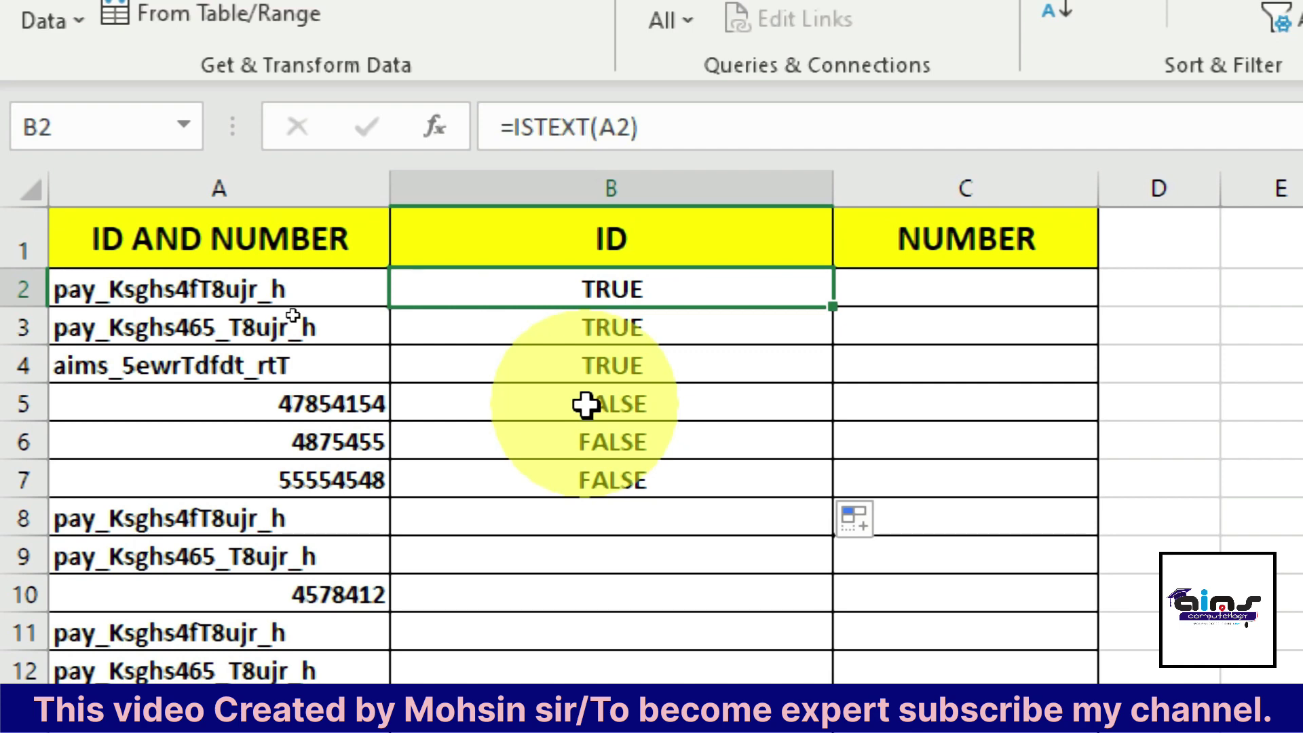
Enter =ISNUMBER(A2) in C2 and fill it down to C7, giving TRUE for numbers
left_click(957, 285)
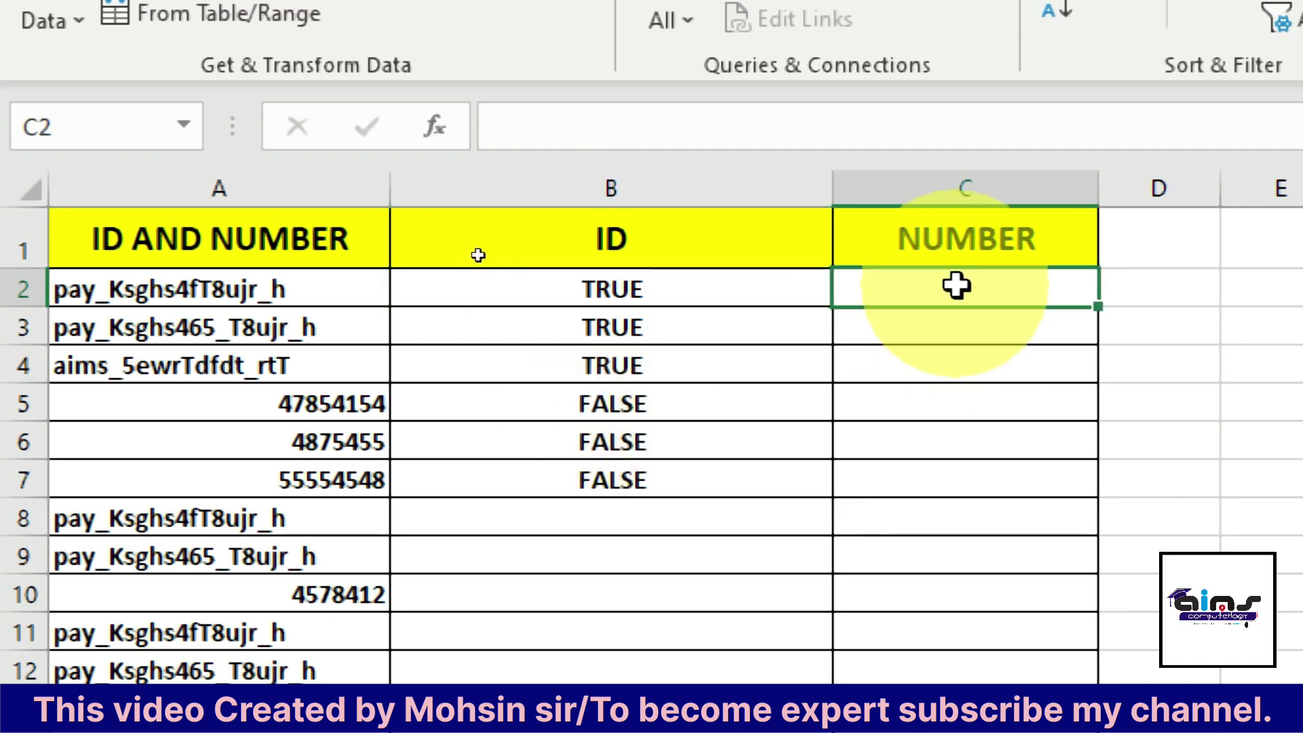
double_click(957, 286)
type("=")
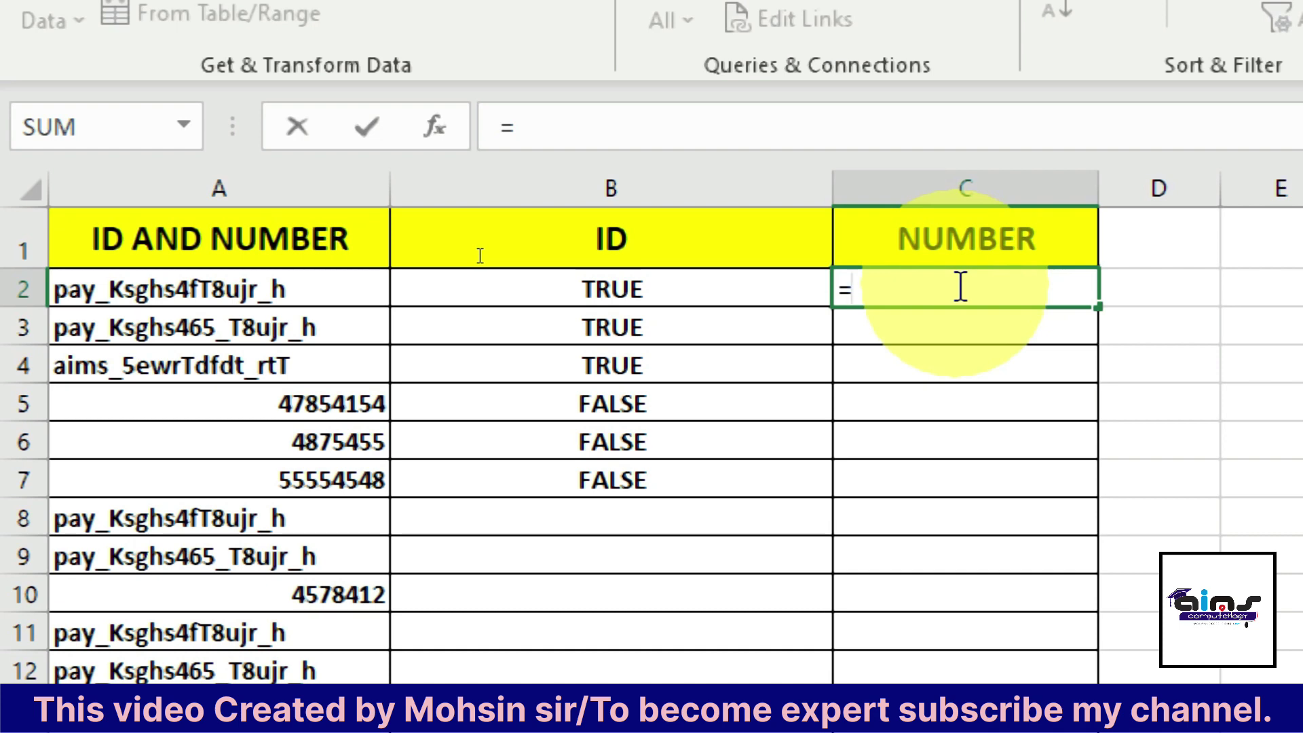
type("ISNU")
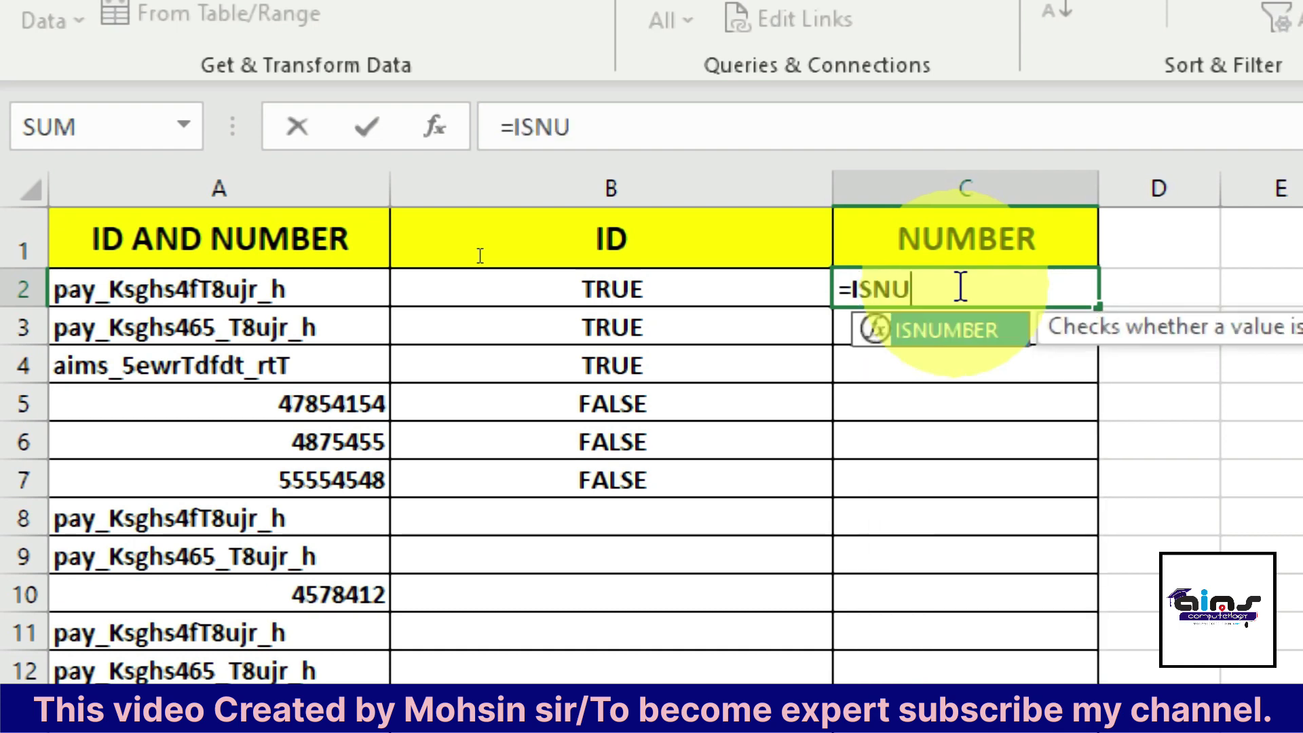
key("Tab")
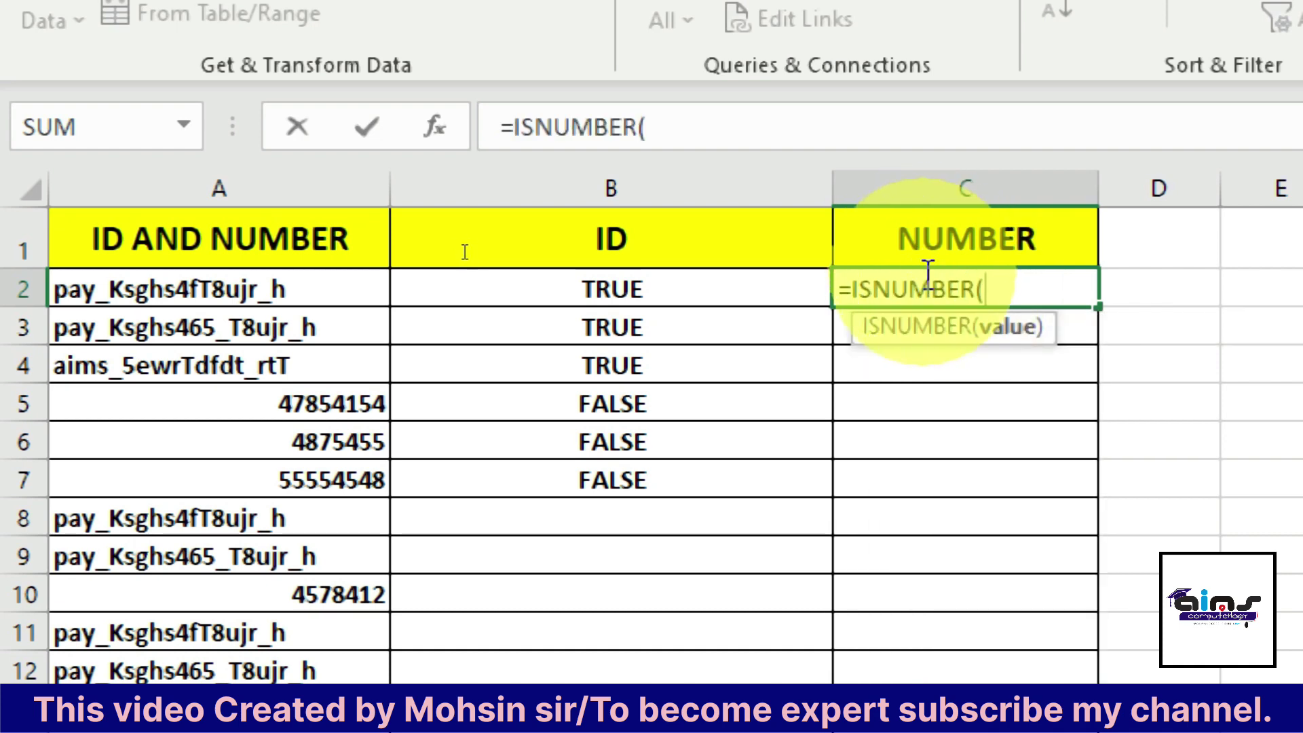
left_click(266, 291)
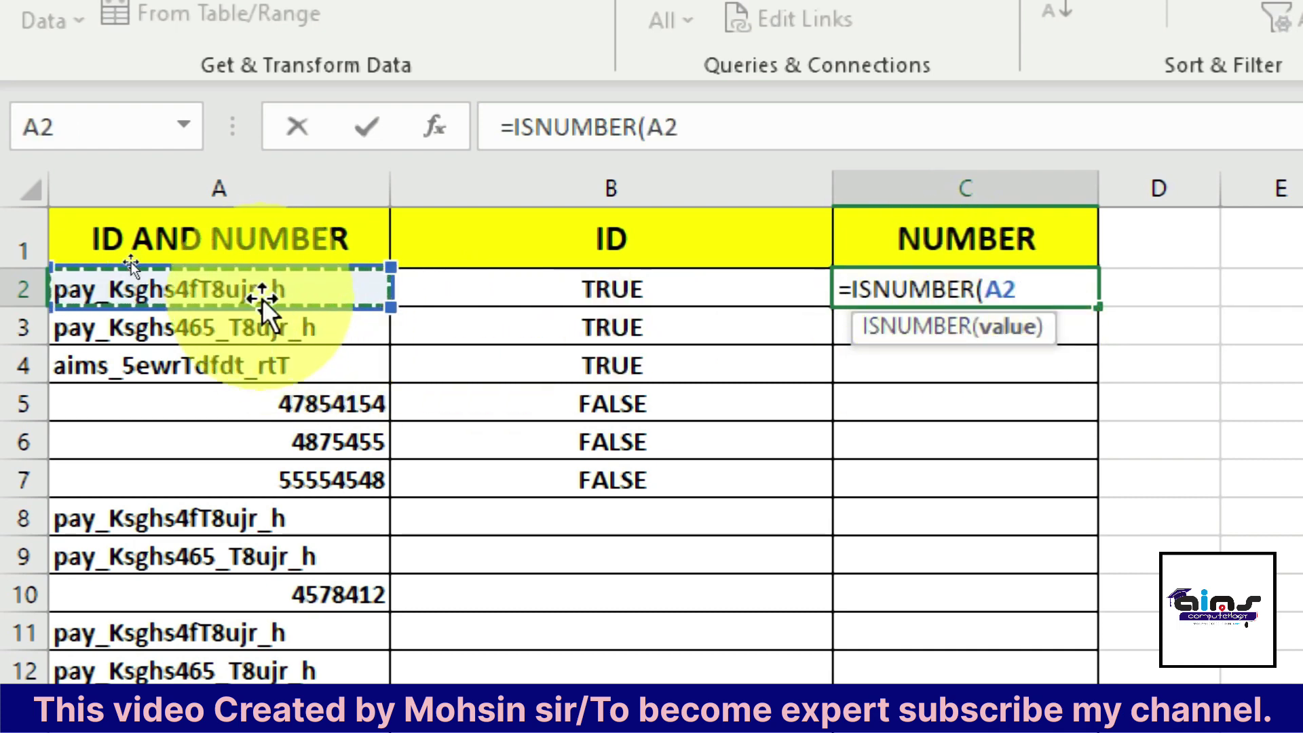
type(")")
key("Return")
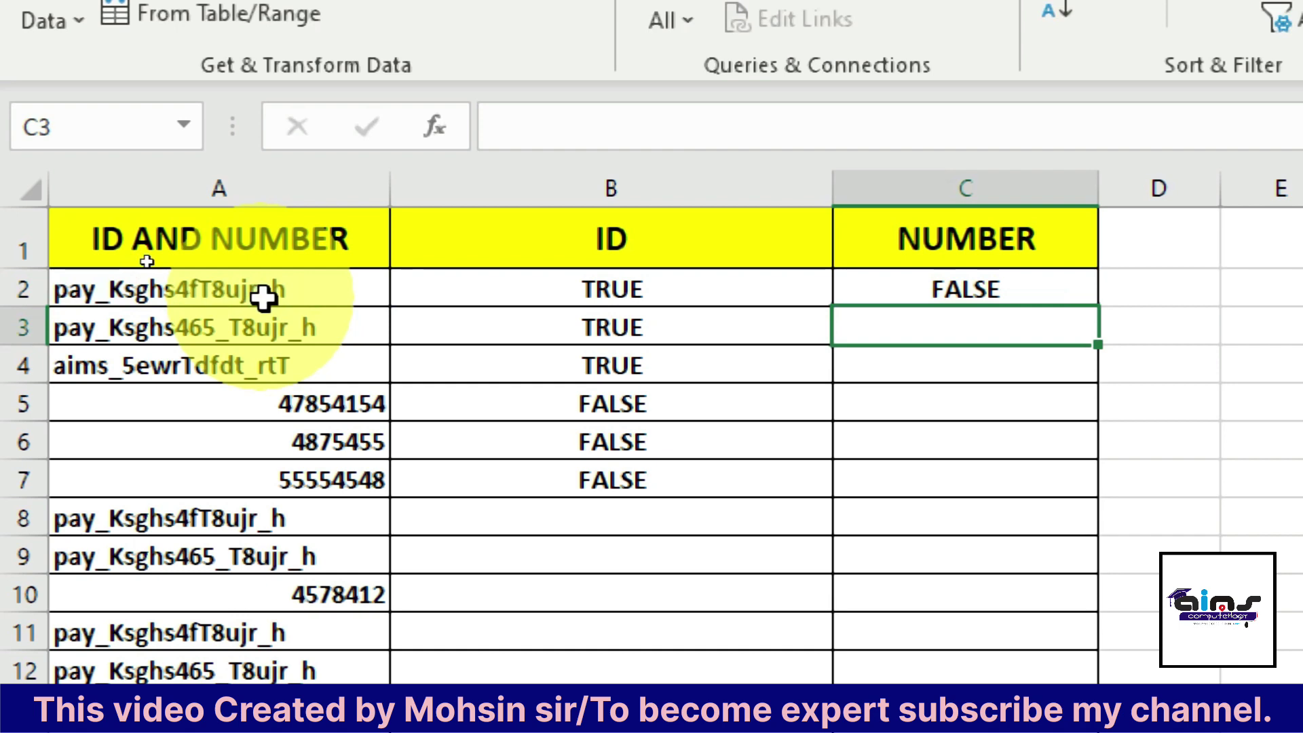
left_click(884, 273)
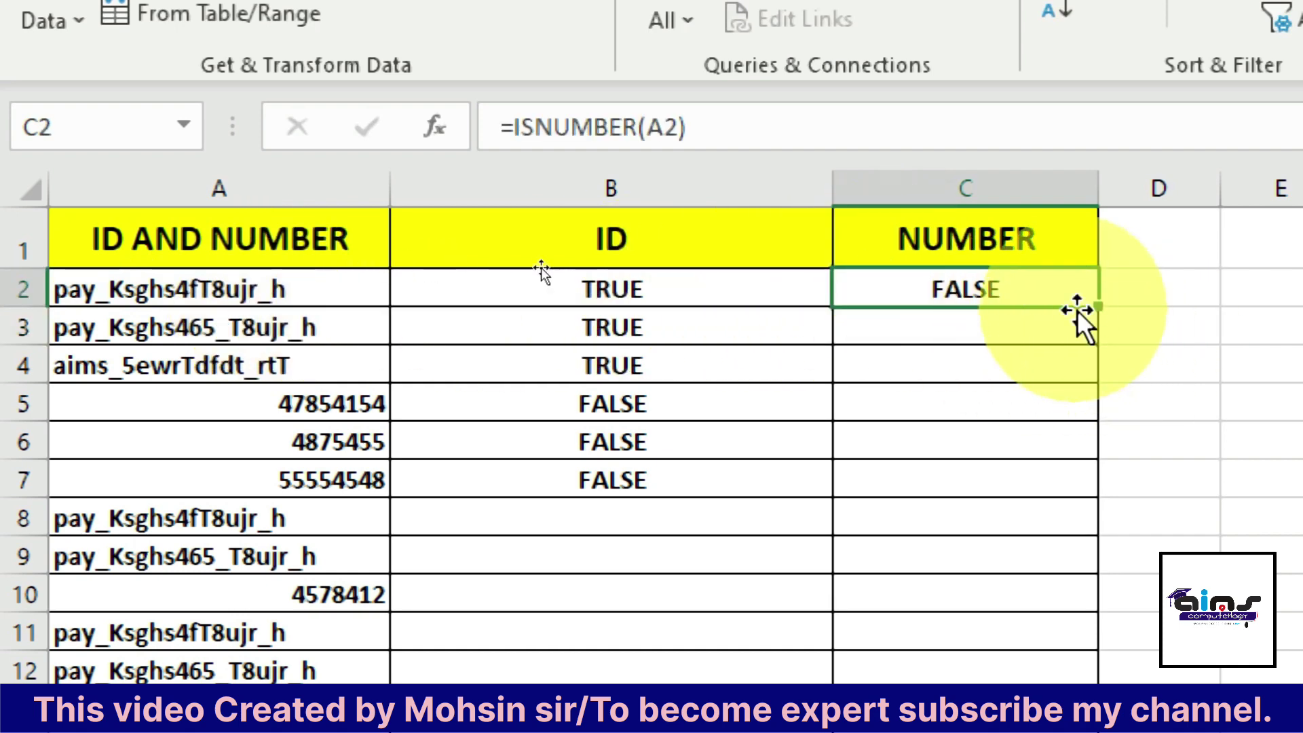
left_click_drag(1098, 306, 1094, 510)
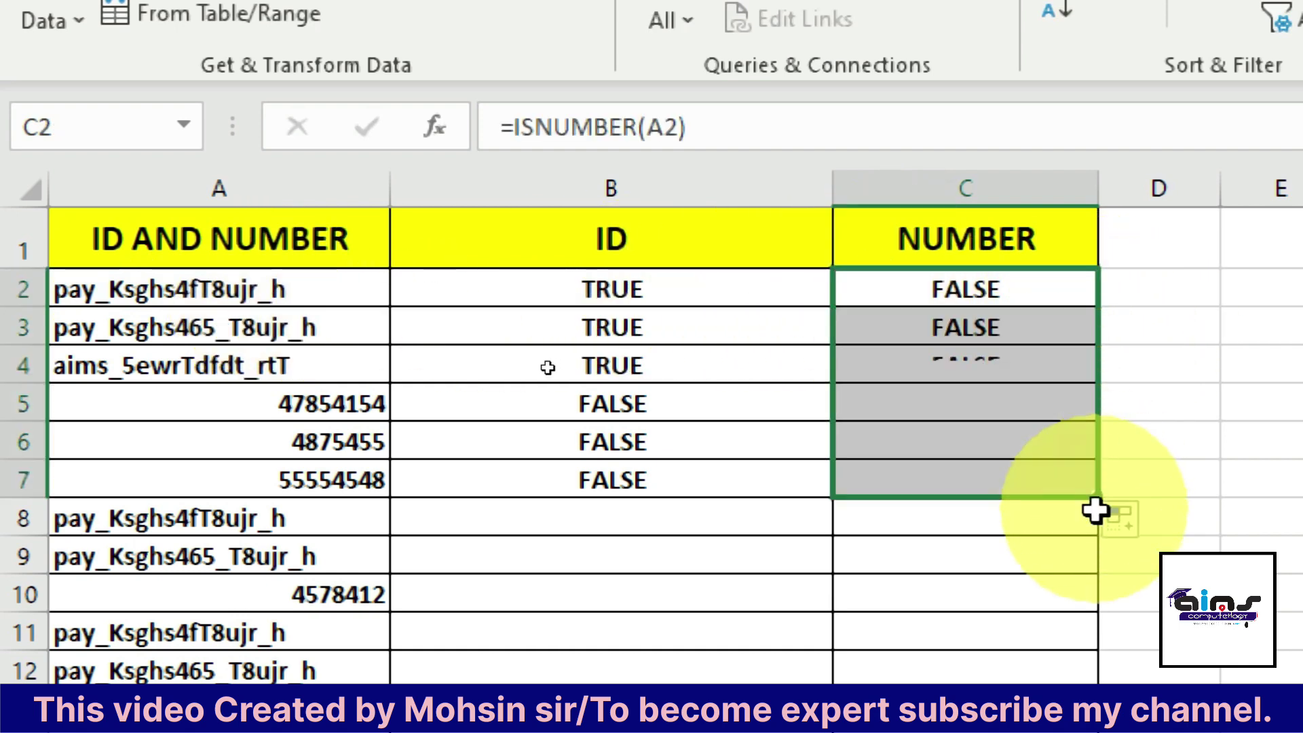
left_click(962, 526)
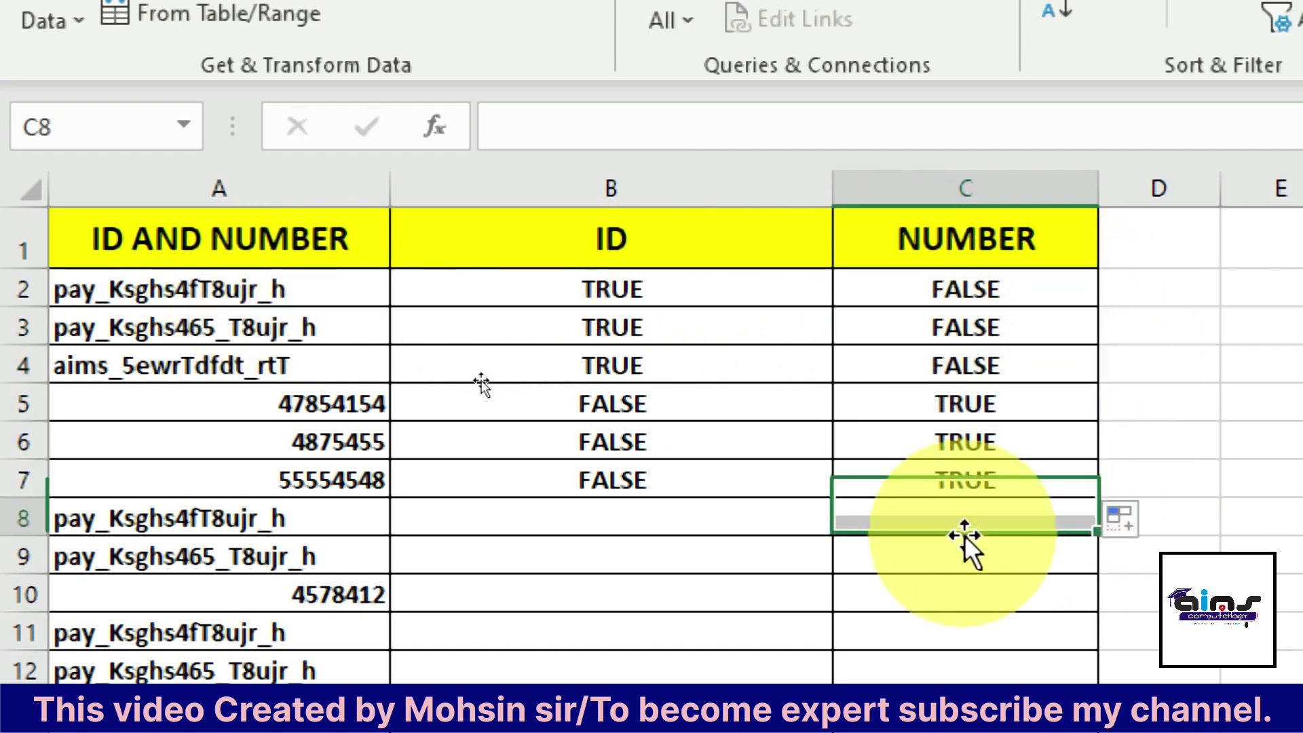
left_click(303, 300)
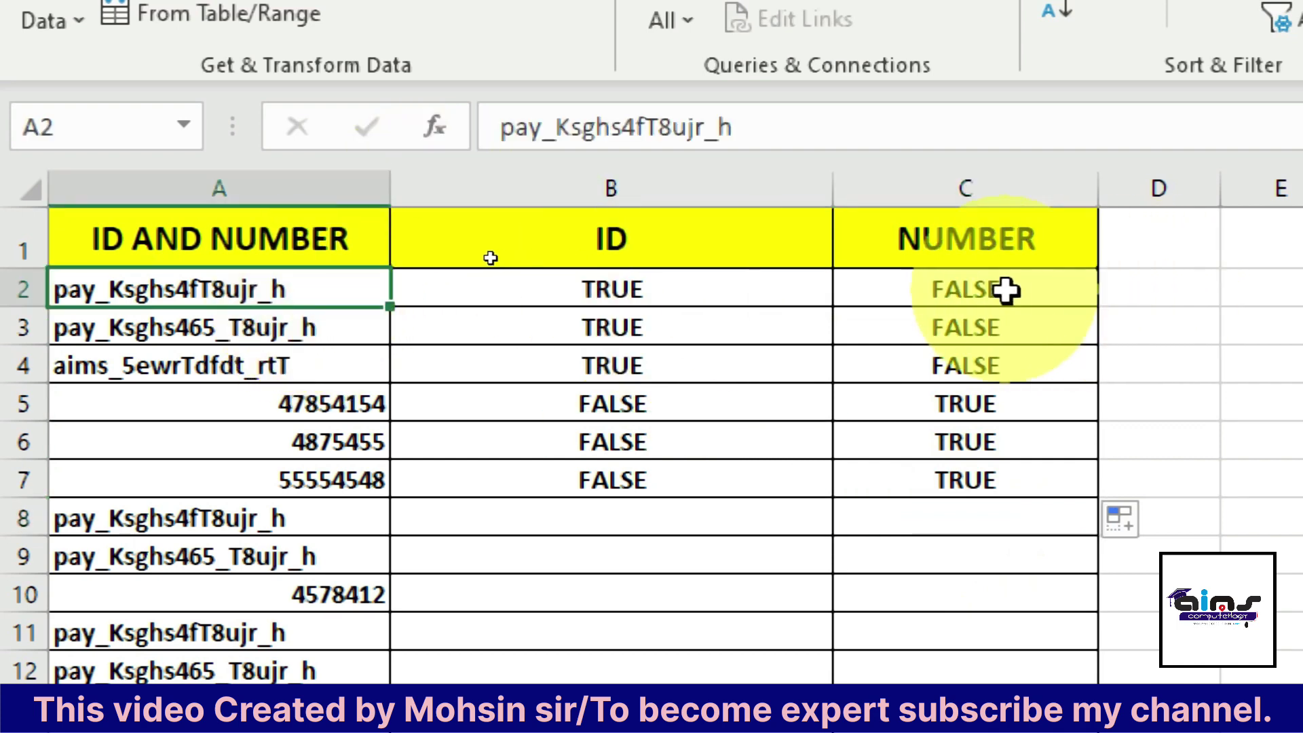
left_click(979, 291)
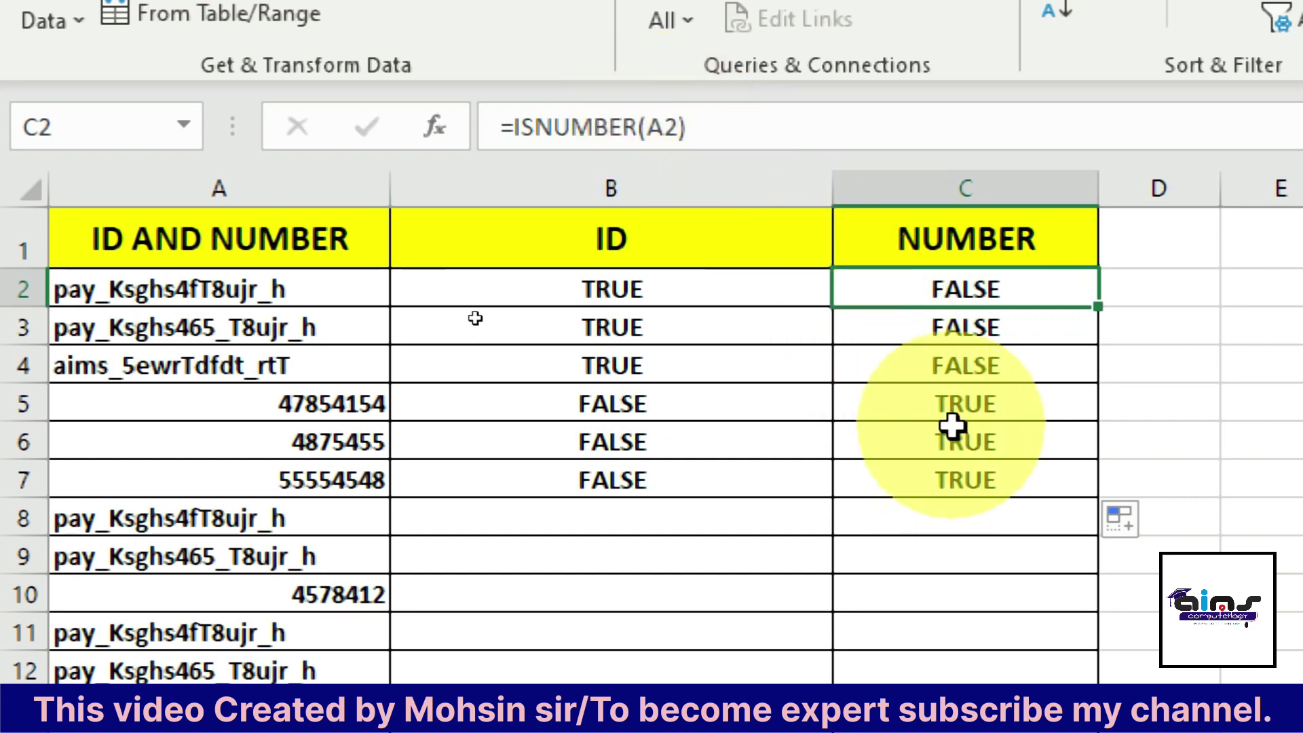
left_click(378, 401)
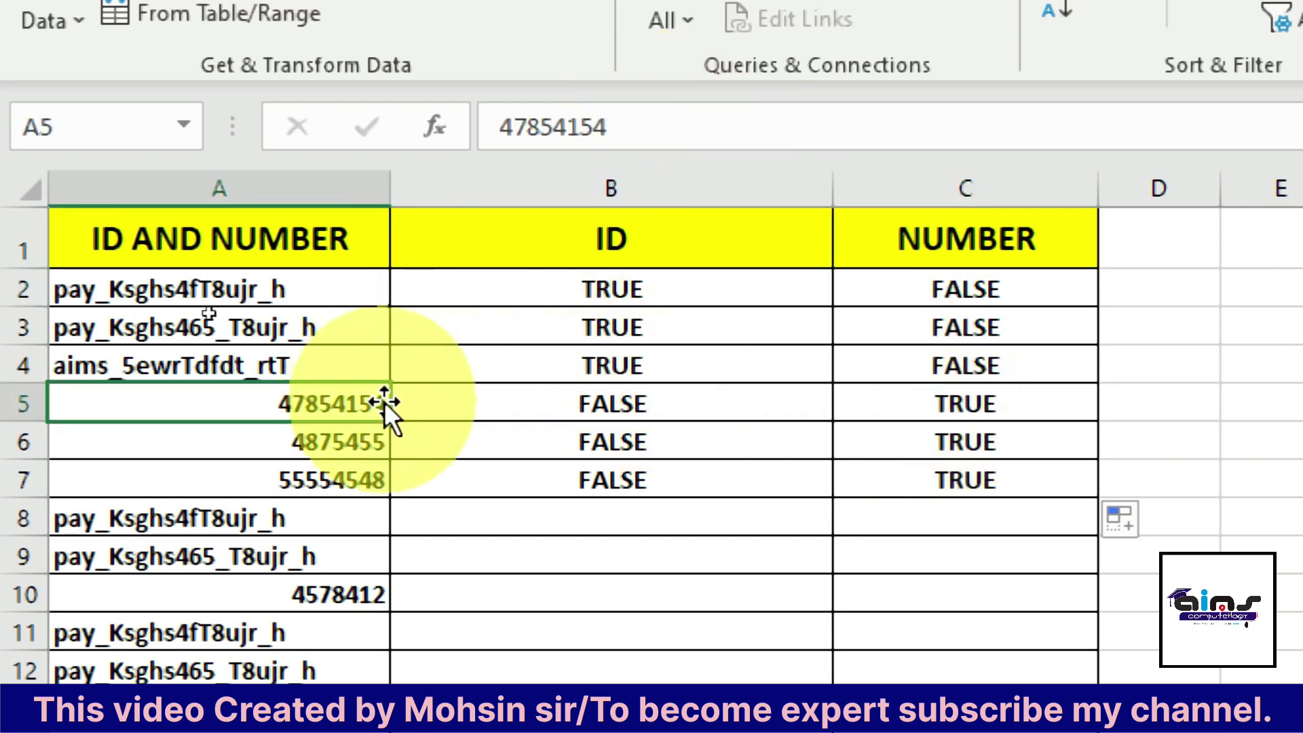
left_click(999, 395)
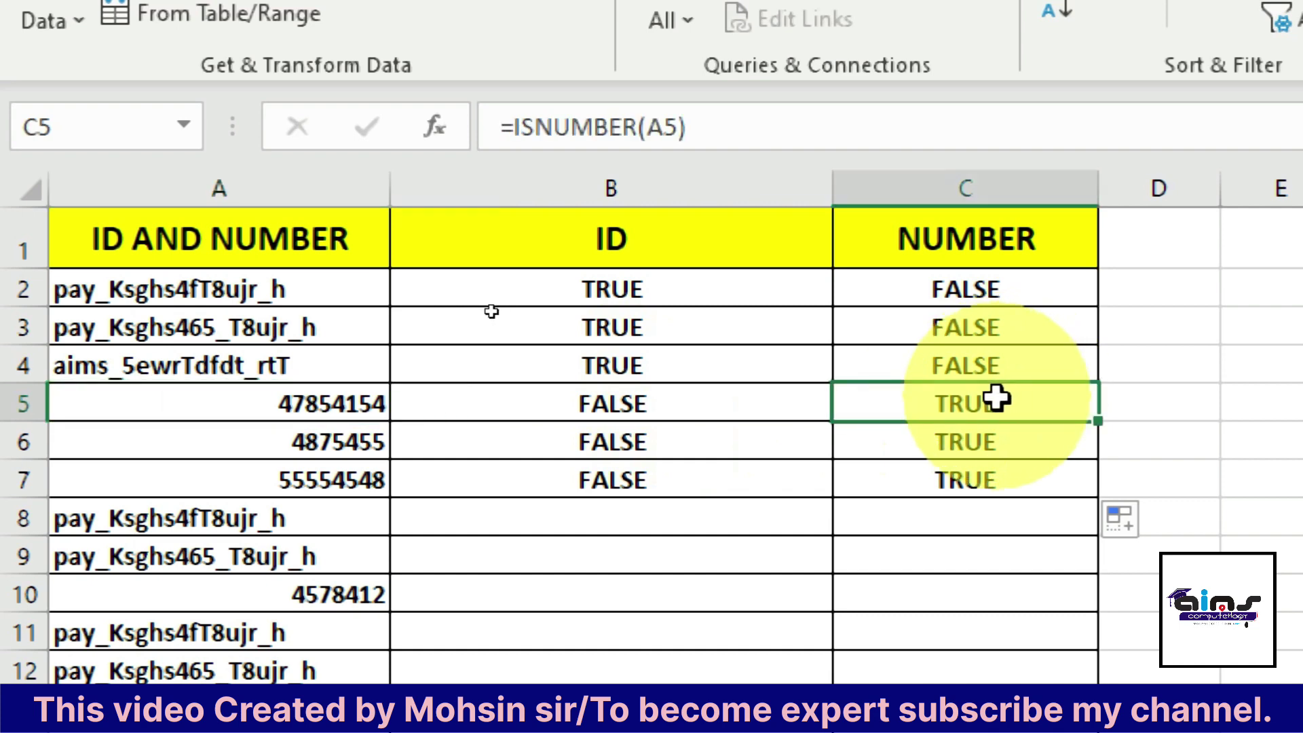
left_click(336, 293)
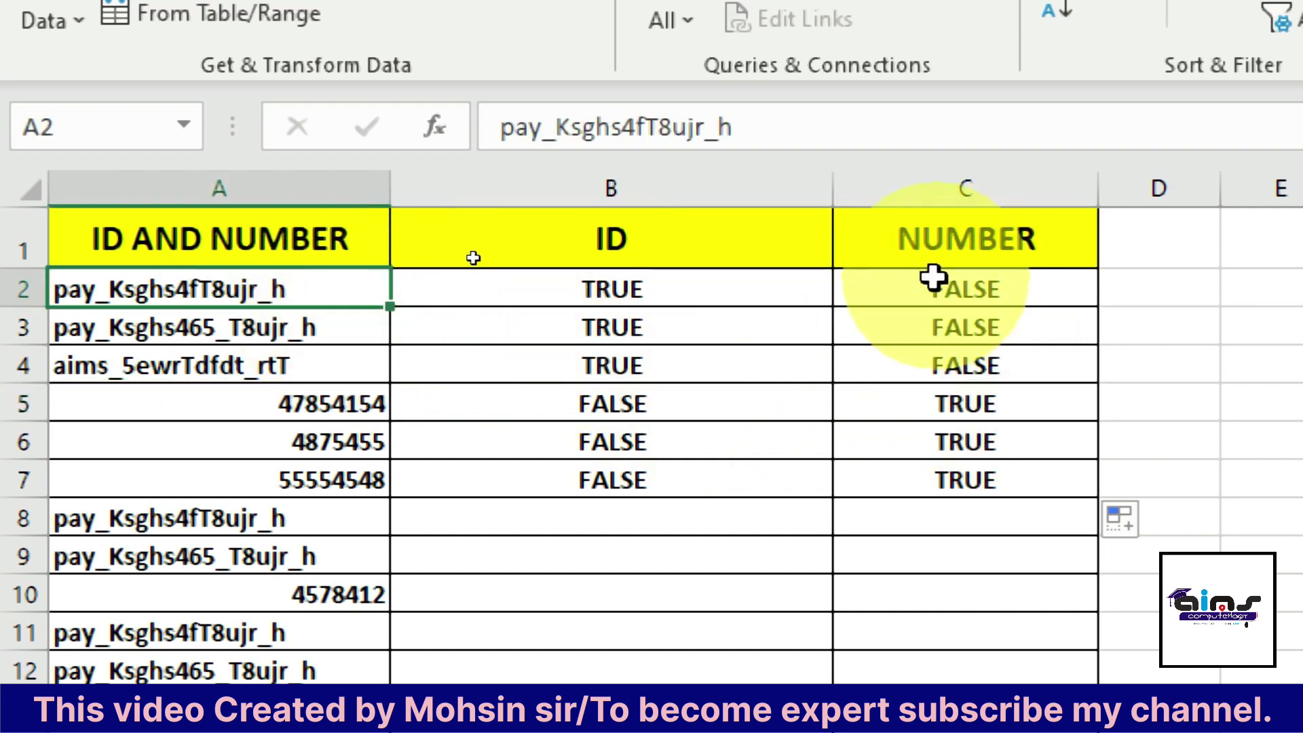
left_click(714, 289)
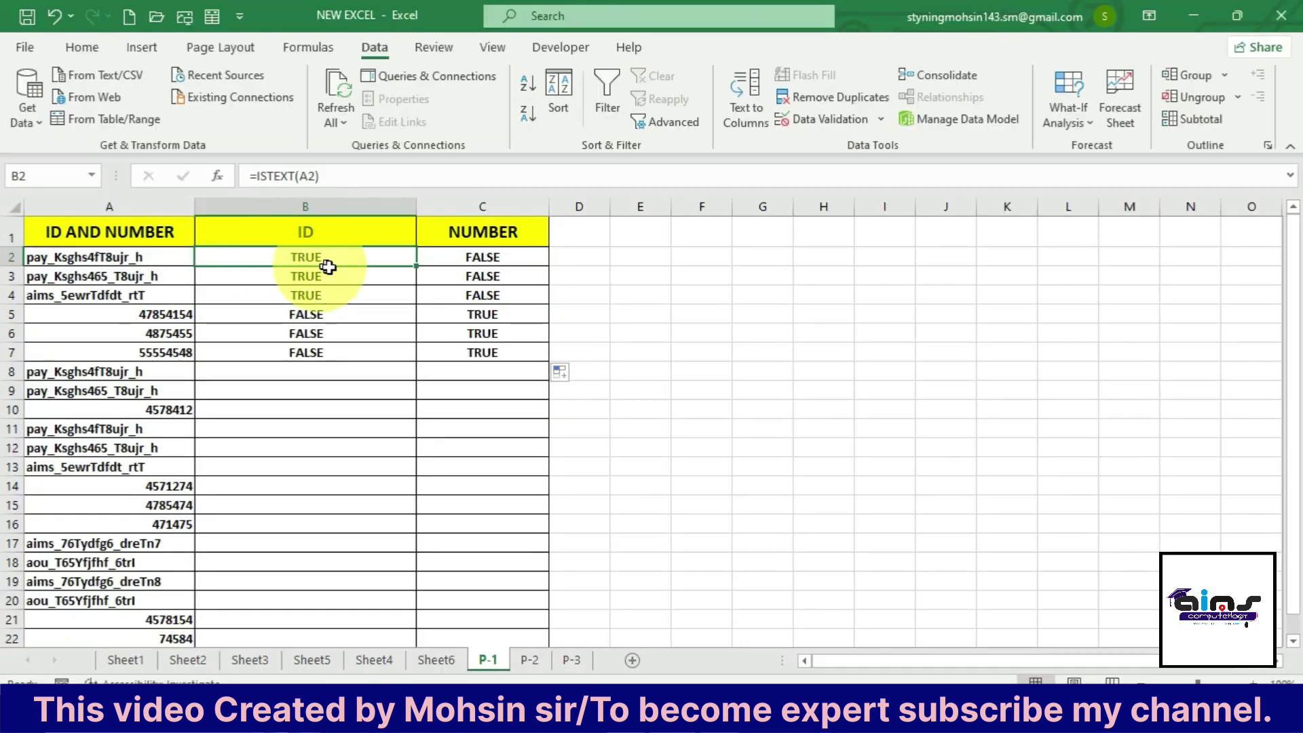
Delete the TRUE/FALSE results in B2:C7, then start =FILTER( in B2
left_click_drag(326, 262, 460, 352)
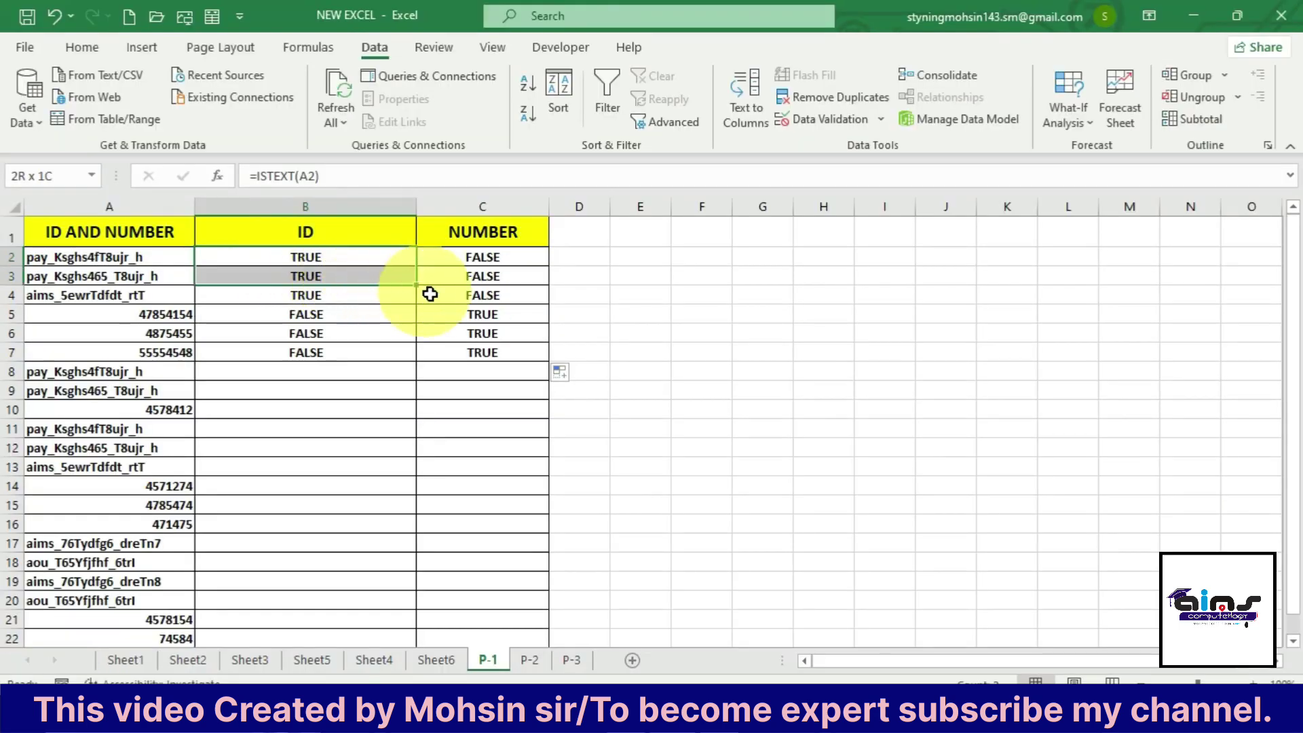
key("Delete")
left_click(323, 268)
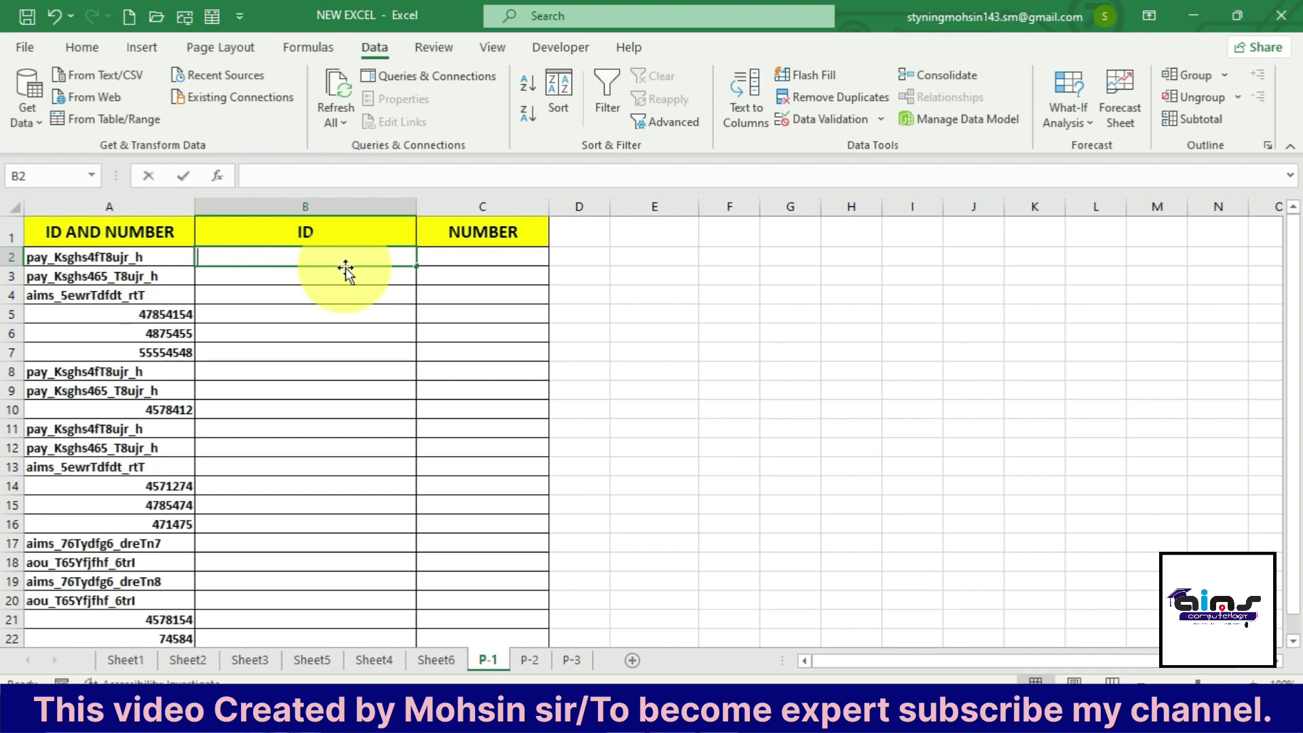
type("=")
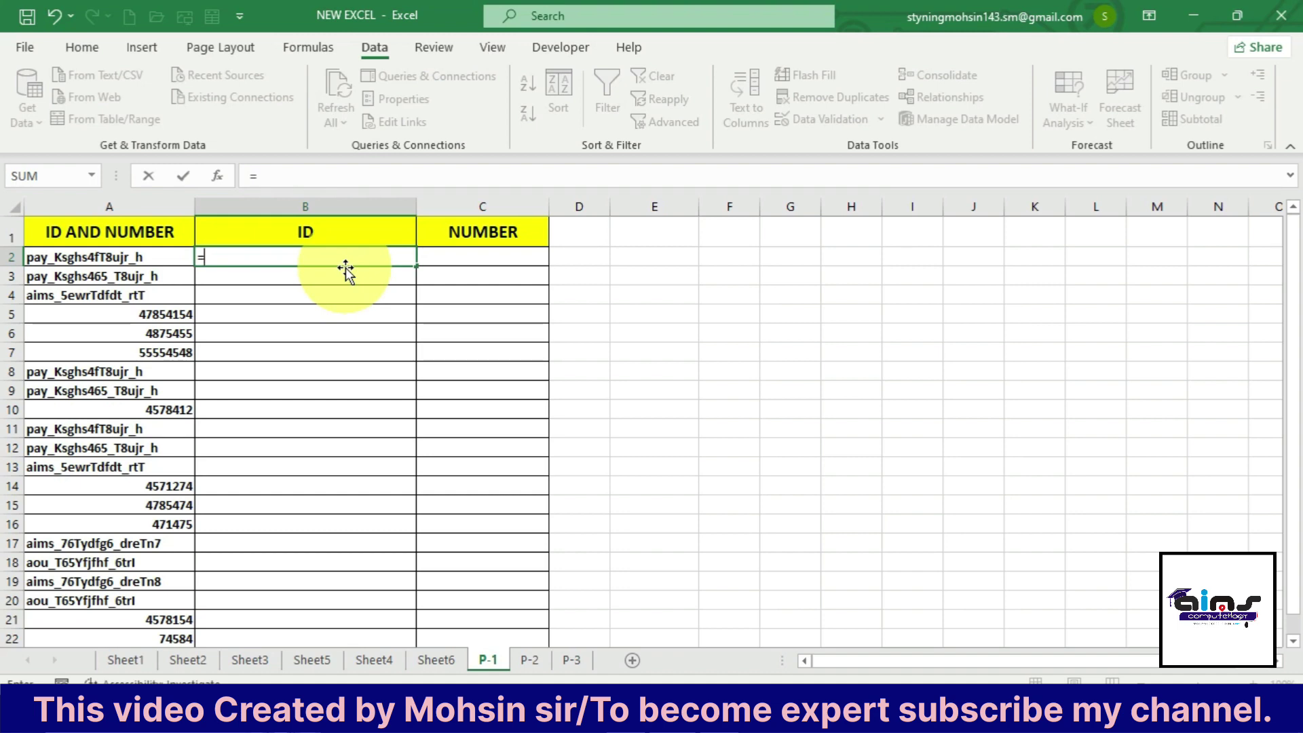
type("FILTE")
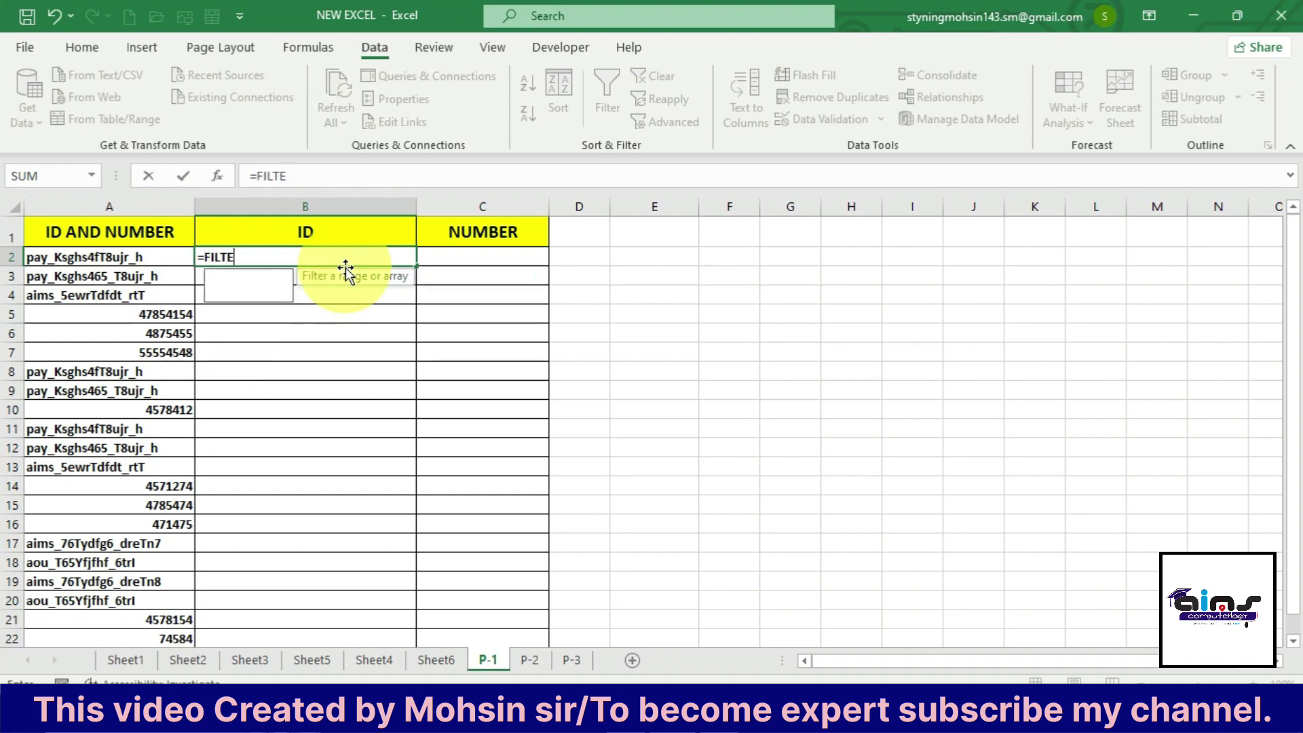
type("R(")
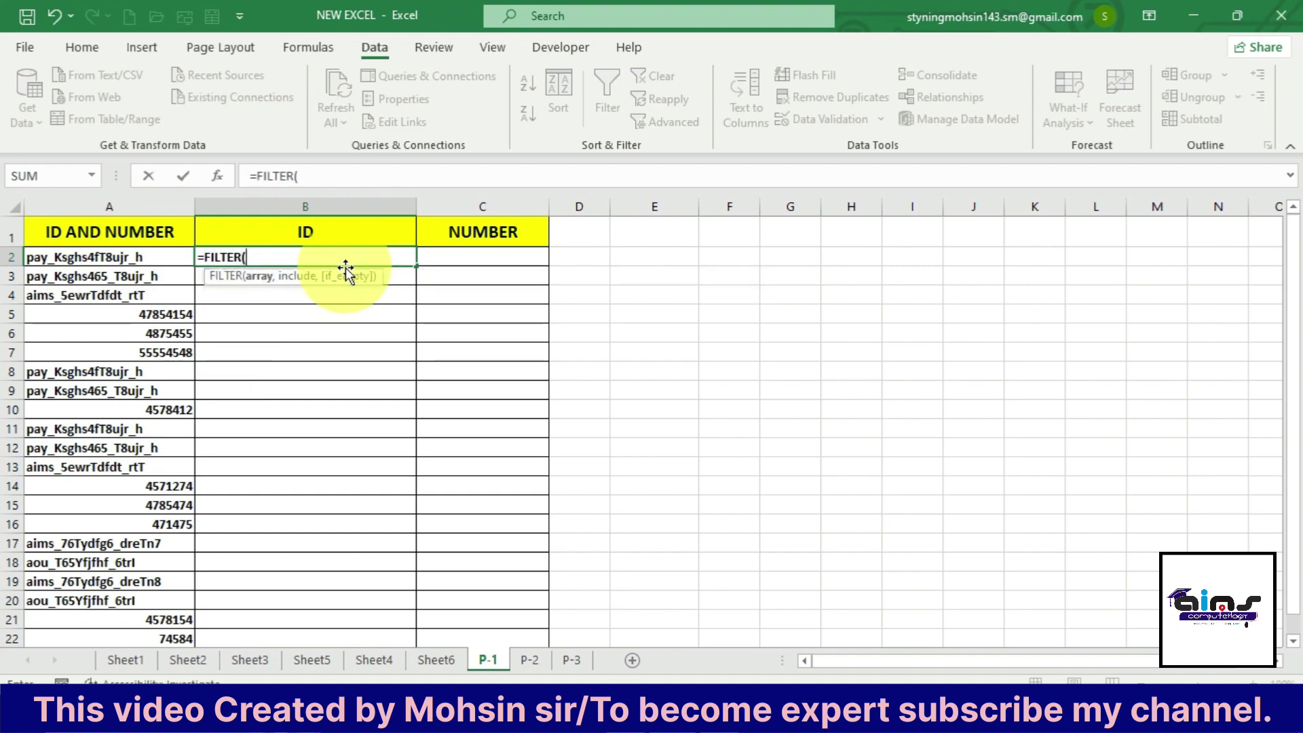
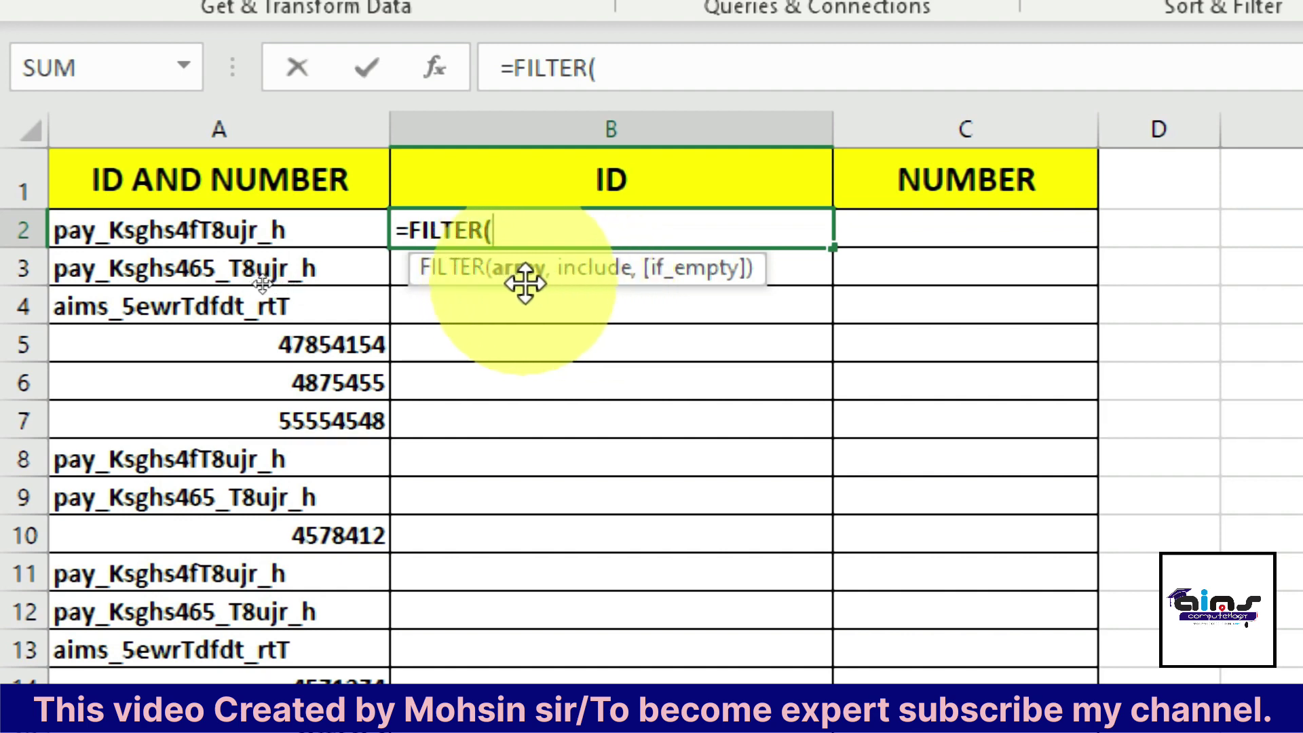
Reference A2:A23 as the data range in B2's =FILTER( formula
left_click(212, 235)
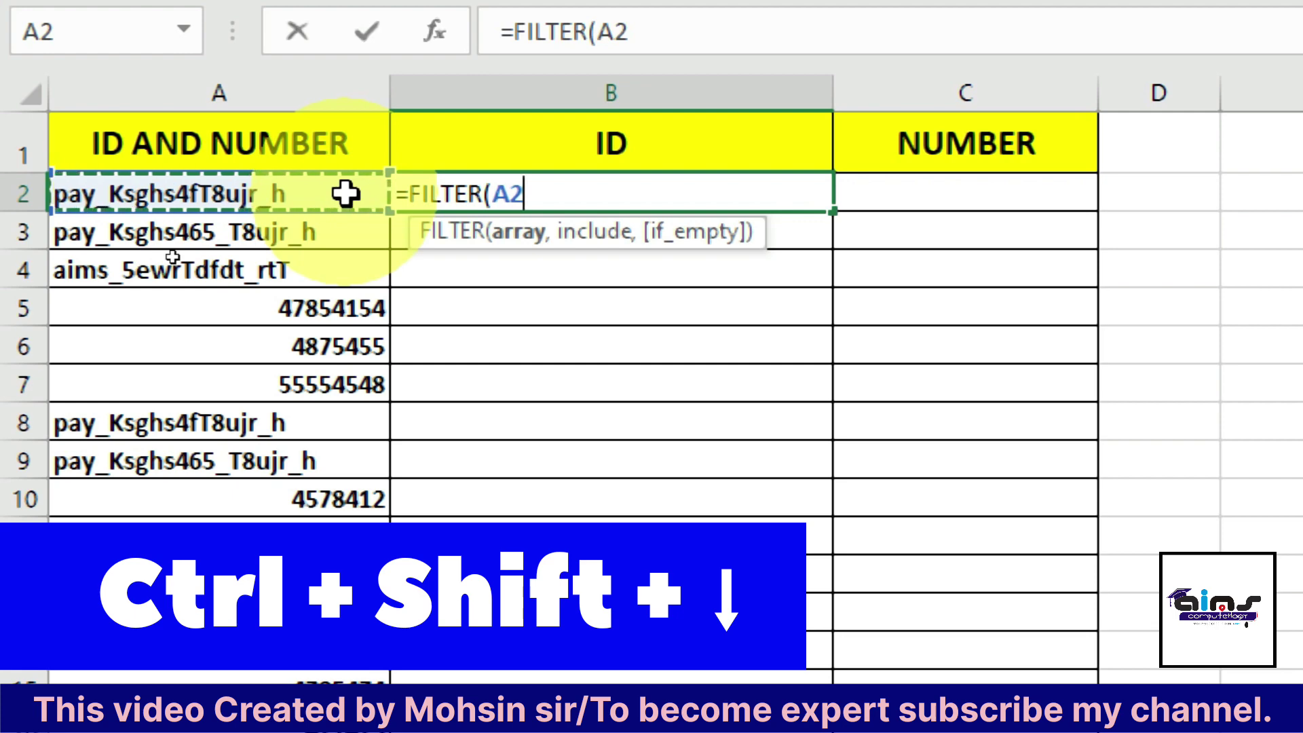
key("ctrl+shift+Down")
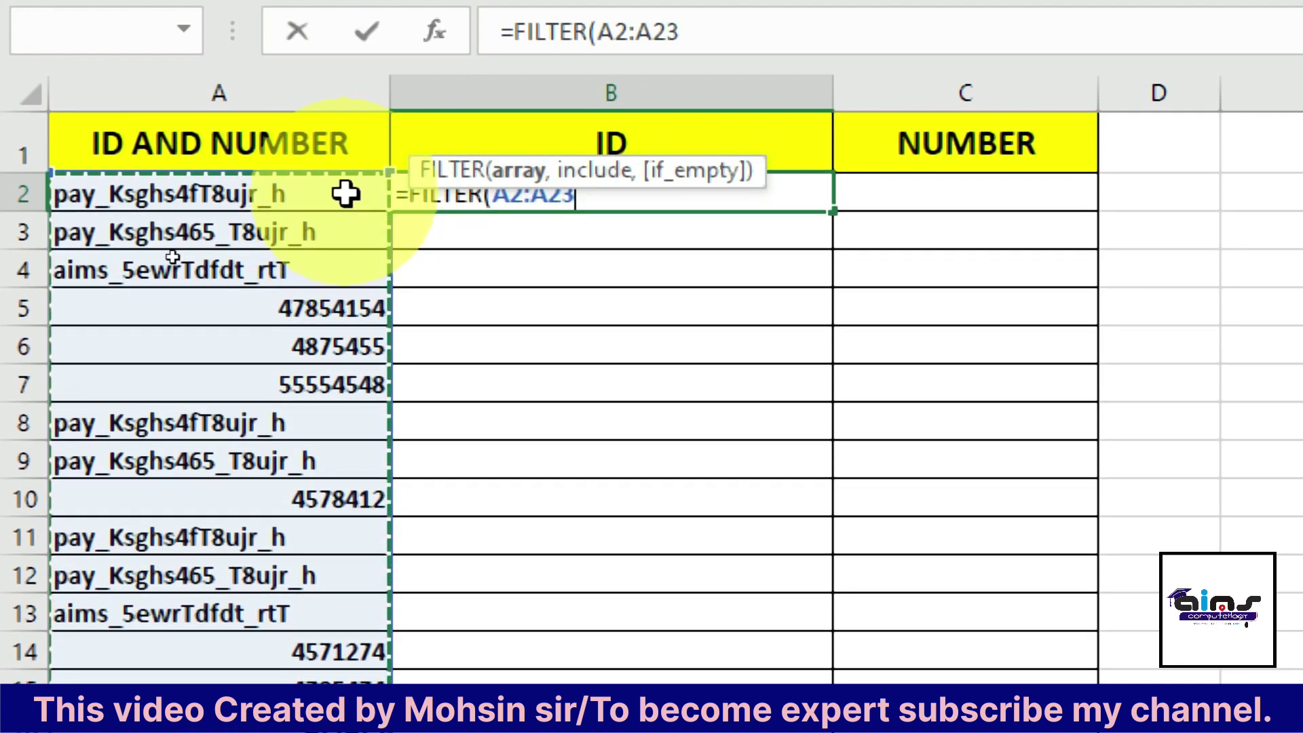
scroll(346, 195, "down", 1)
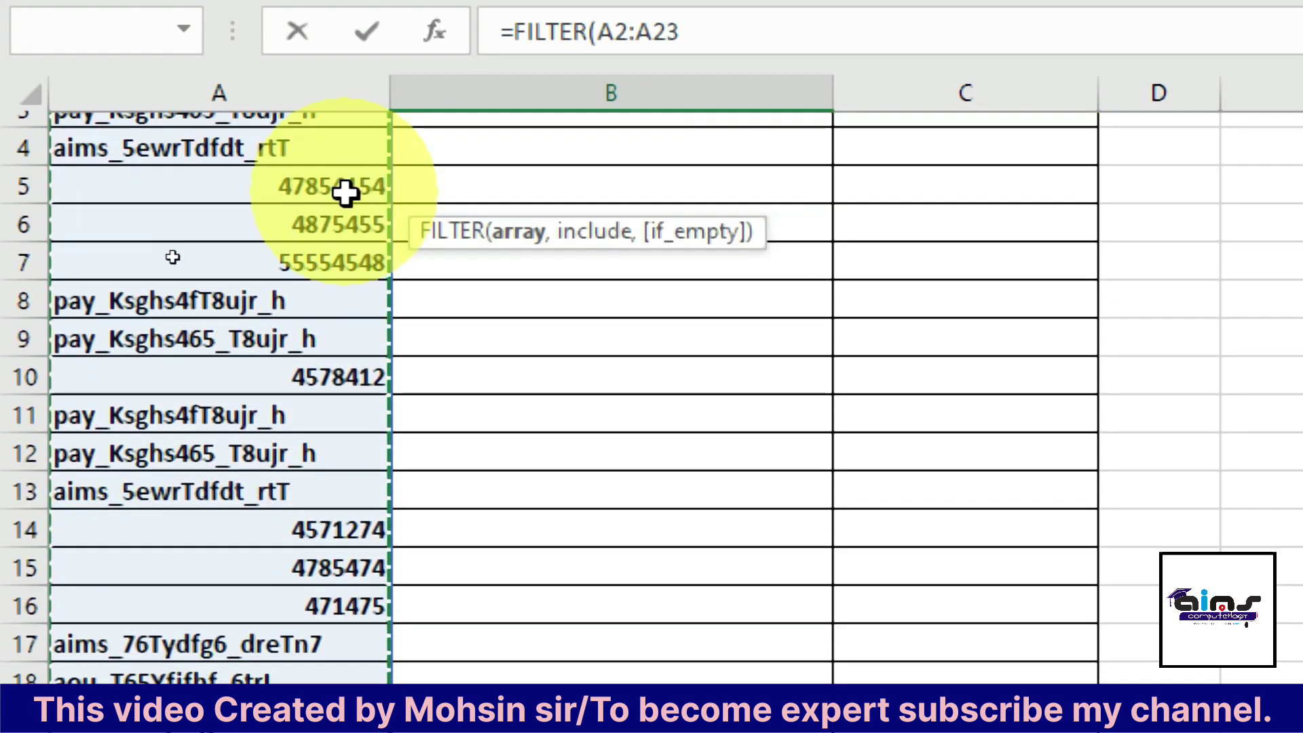
scroll(346, 195, "down", 1)
scroll(346, 195, "down", 1)
scroll(346, 195, "down", 2)
scroll(347, 238, "down", 1)
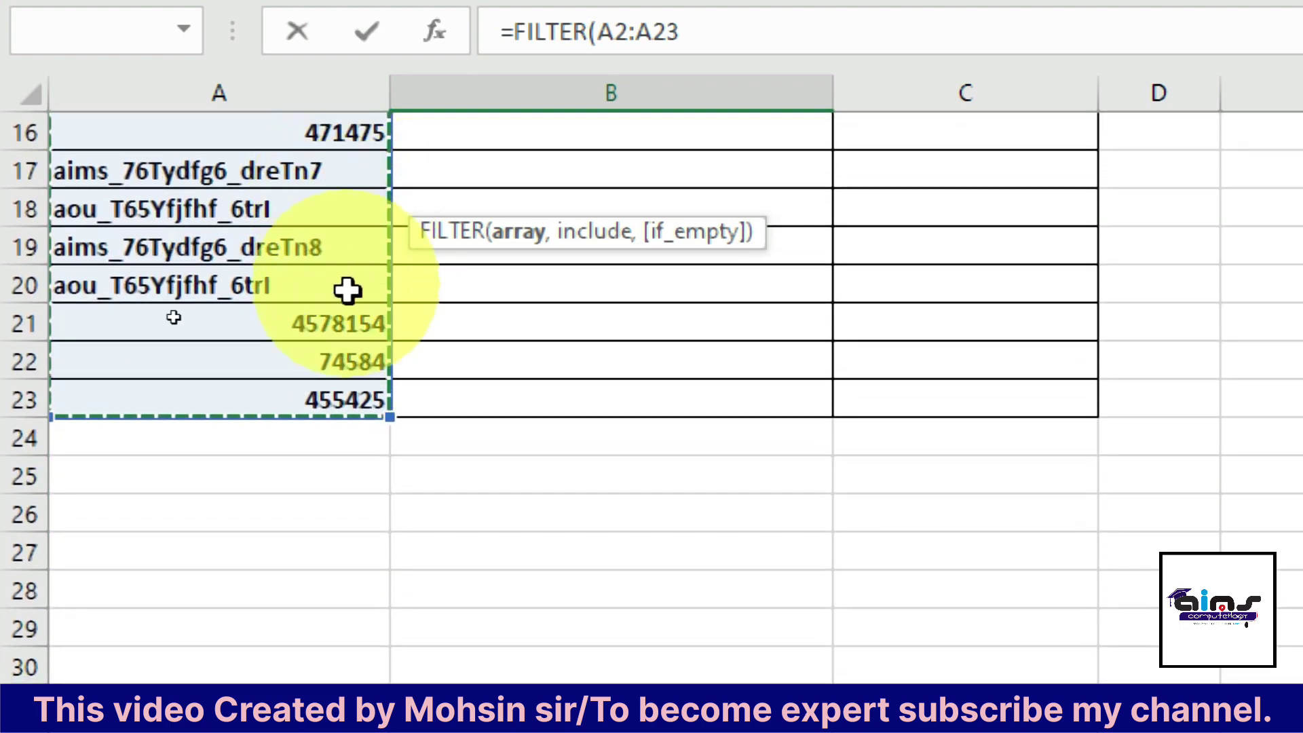
scroll(347, 399, "up", 1)
scroll(347, 399, "up", 3)
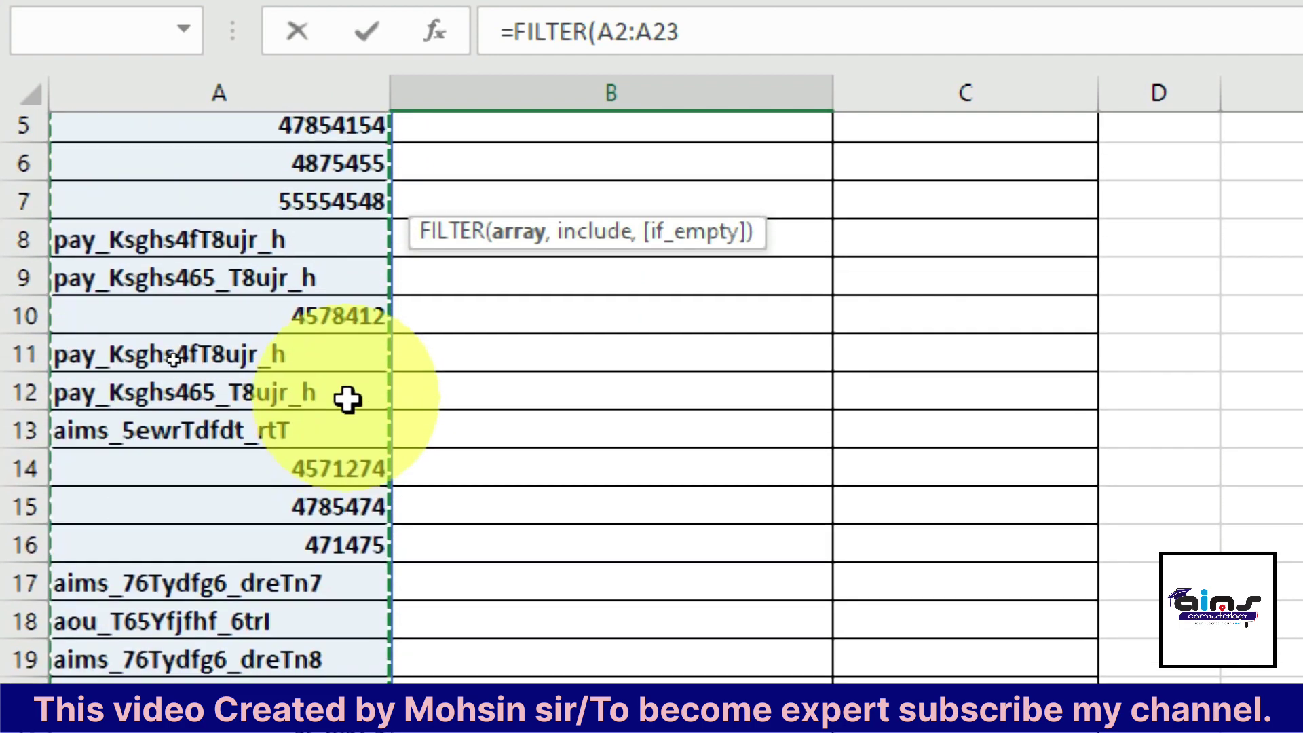
scroll(348, 399, "up", 2)
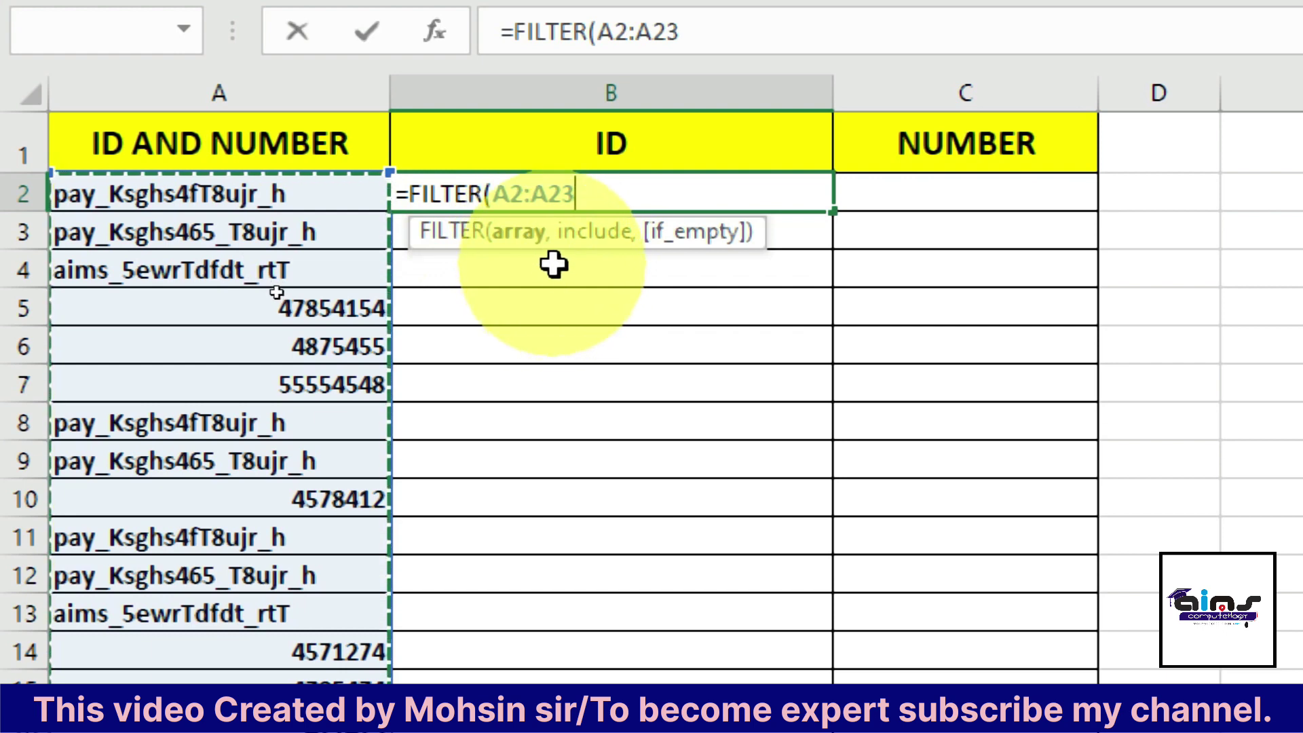
Add ISTEXT(A2:A23) as the FILTER condition after the source range
type(",")
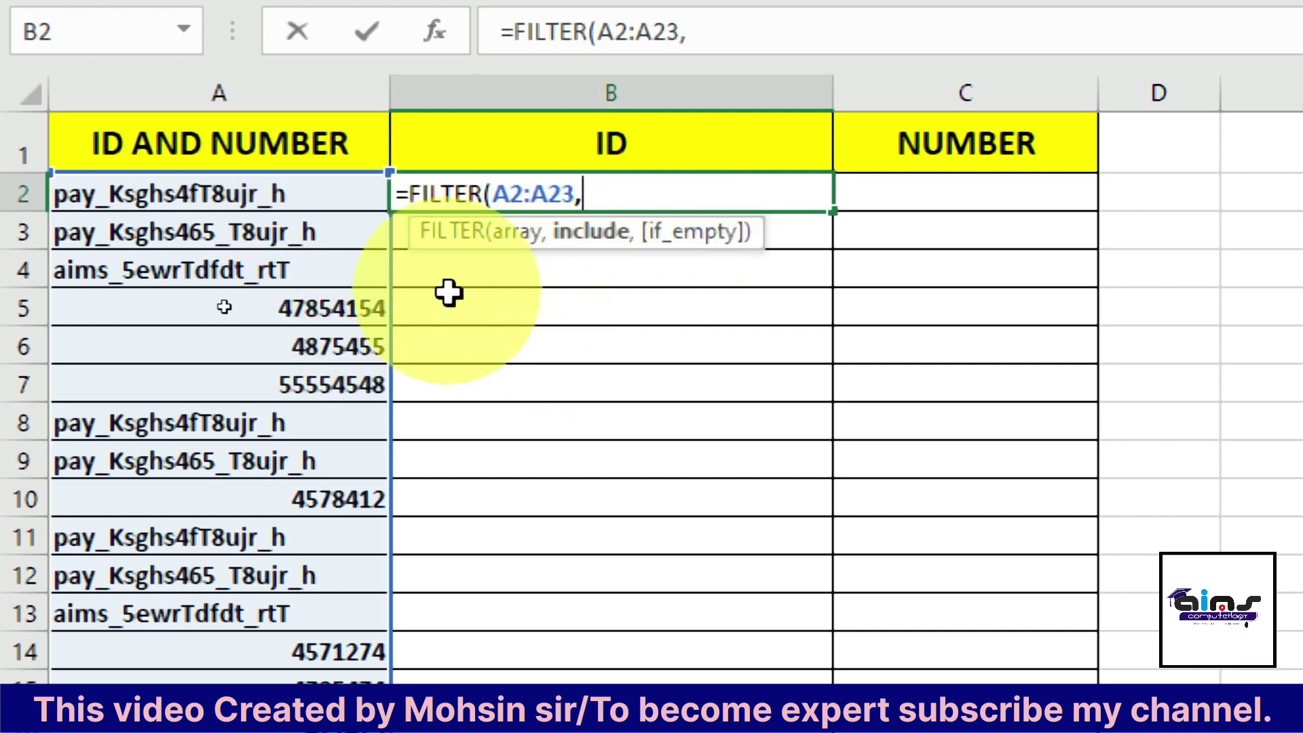
type("ISTEXT")
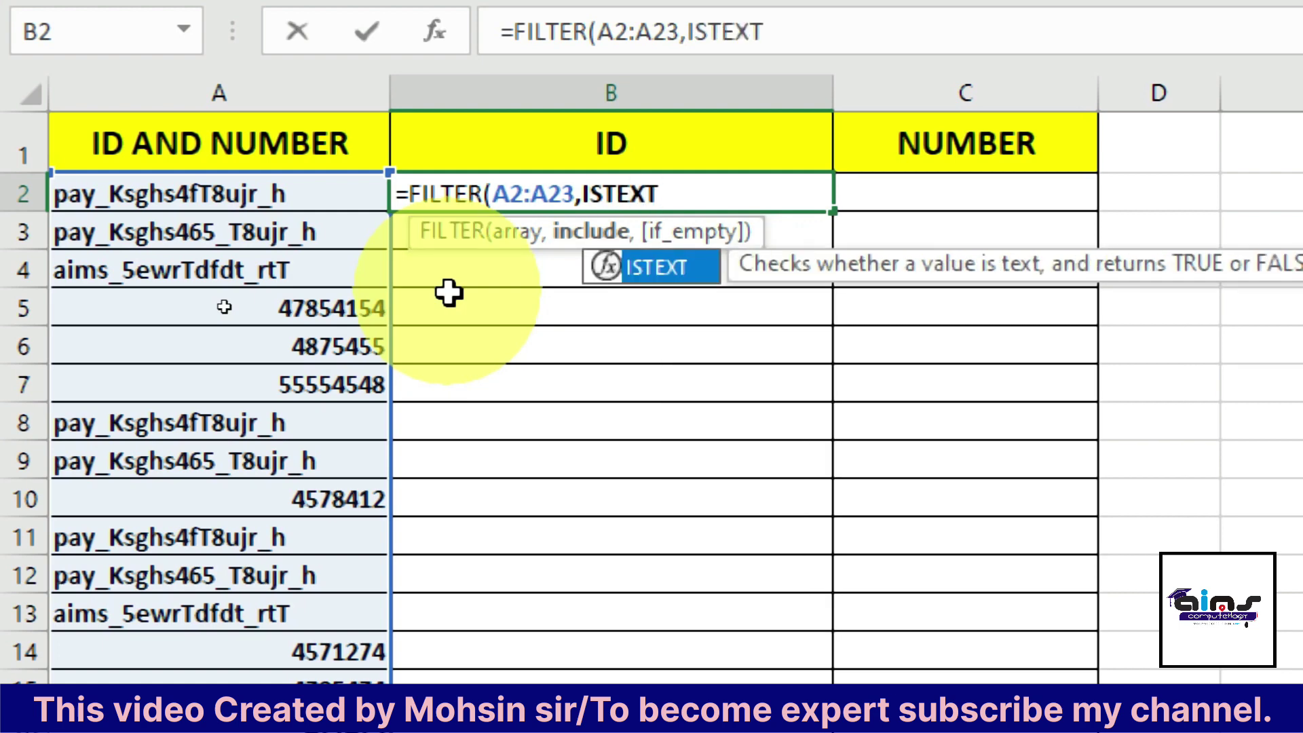
type("(")
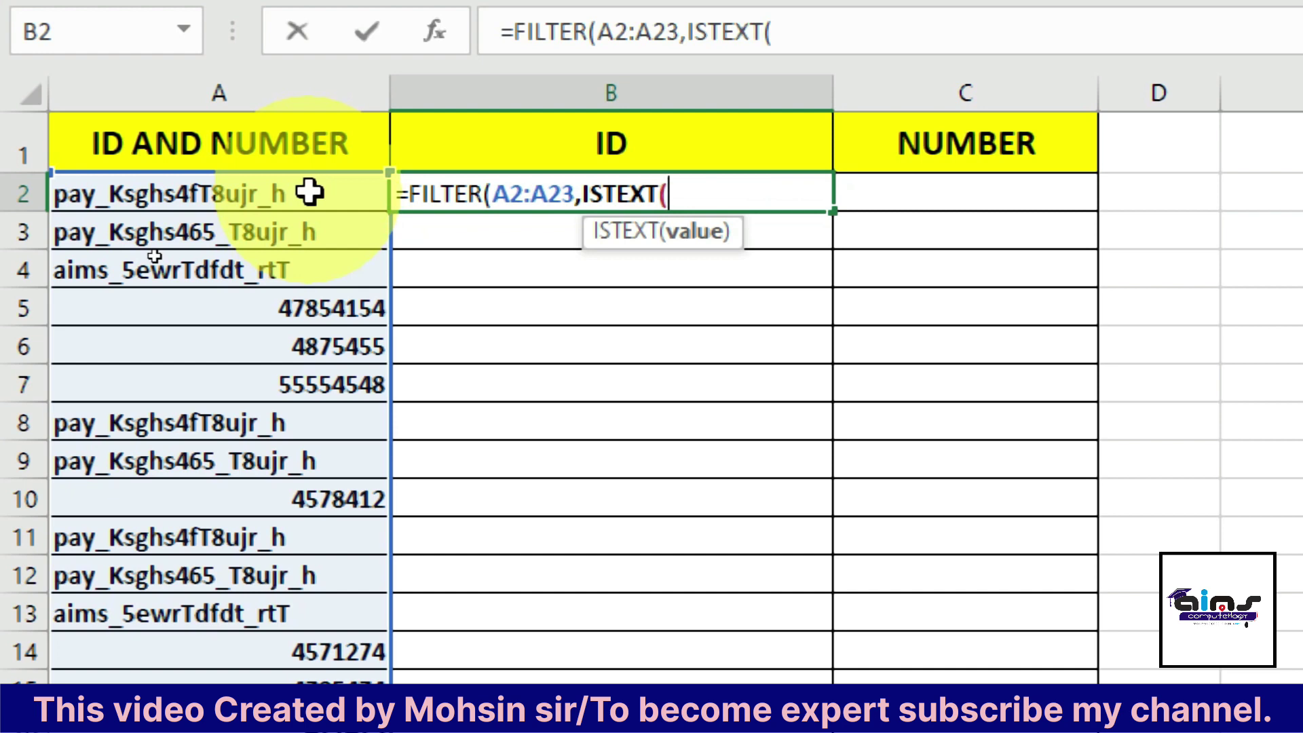
left_click(309, 193)
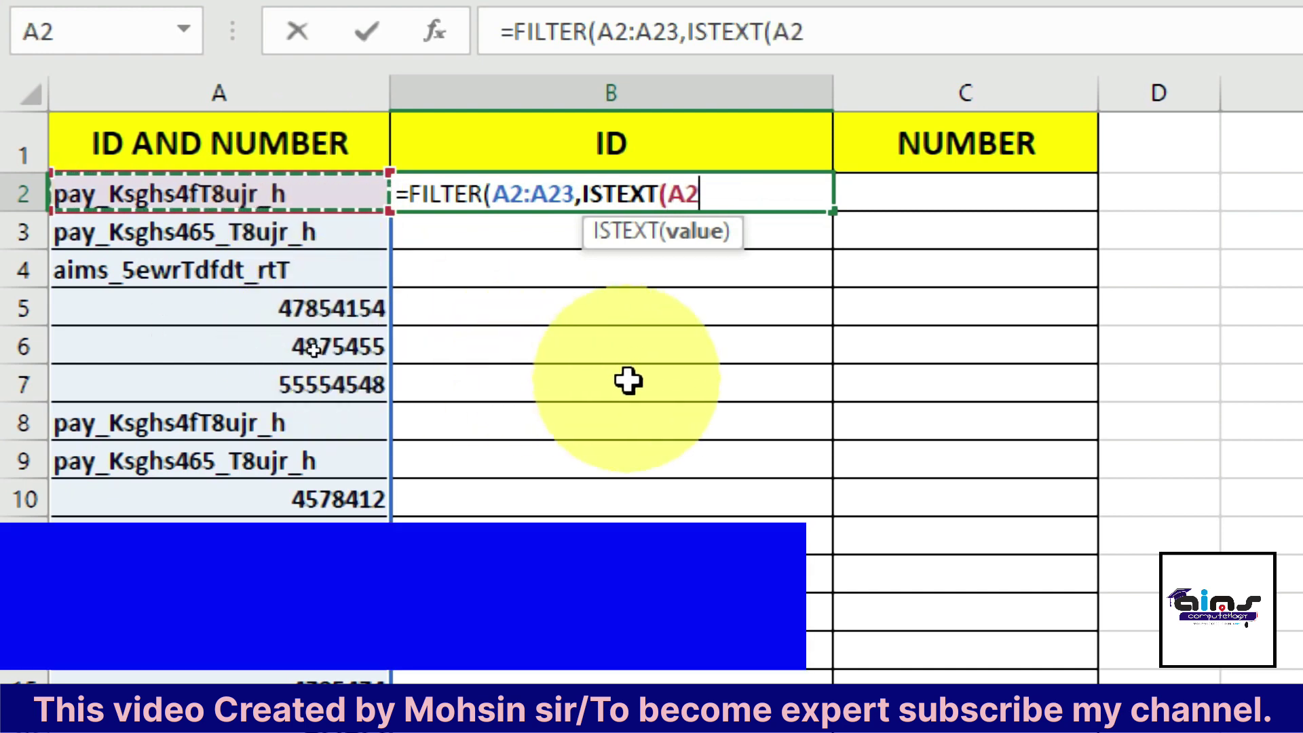
key("ctrl+shift+Down")
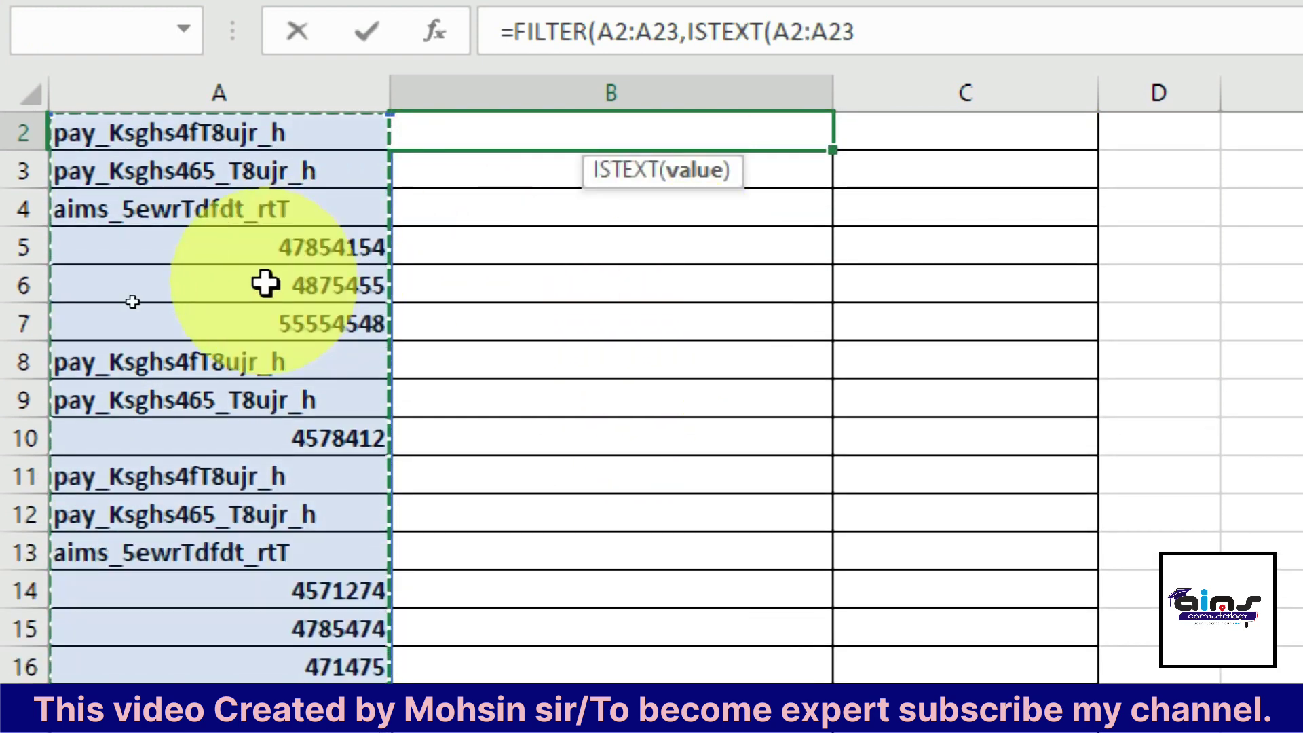
scroll(265, 282, "up", 1)
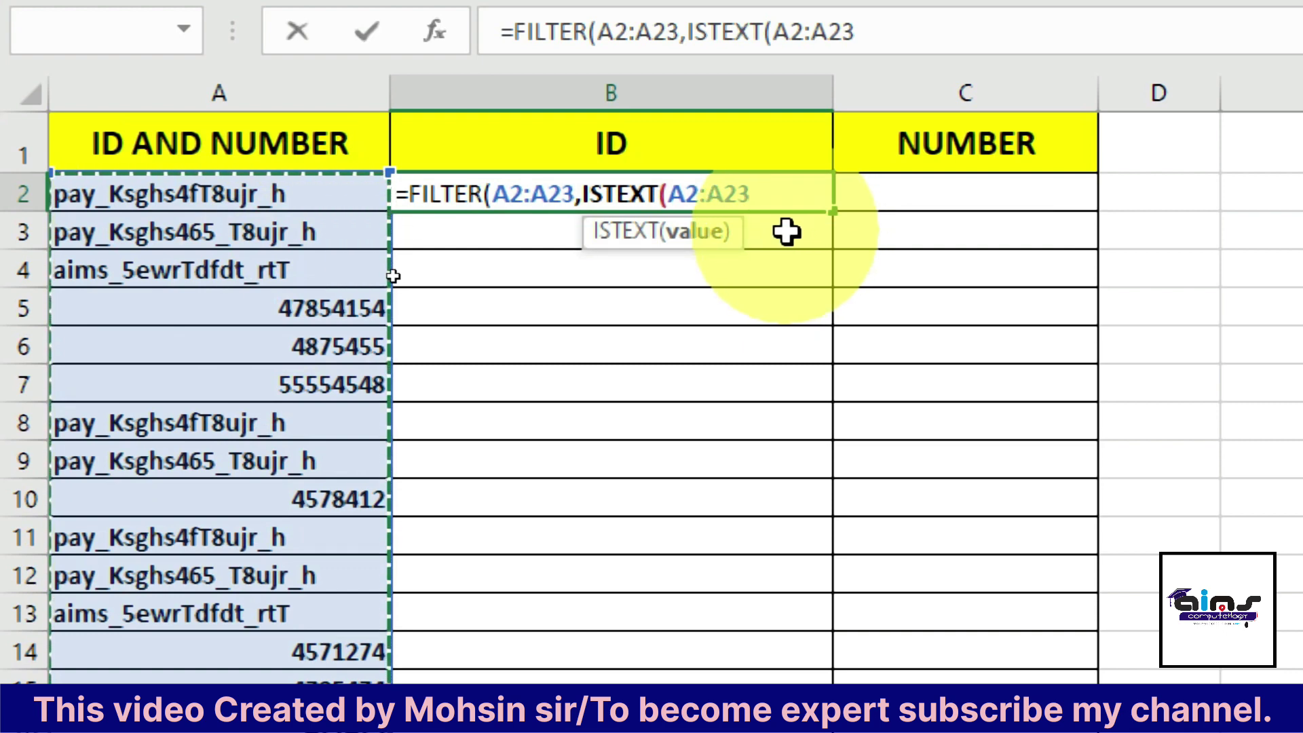
type(")")
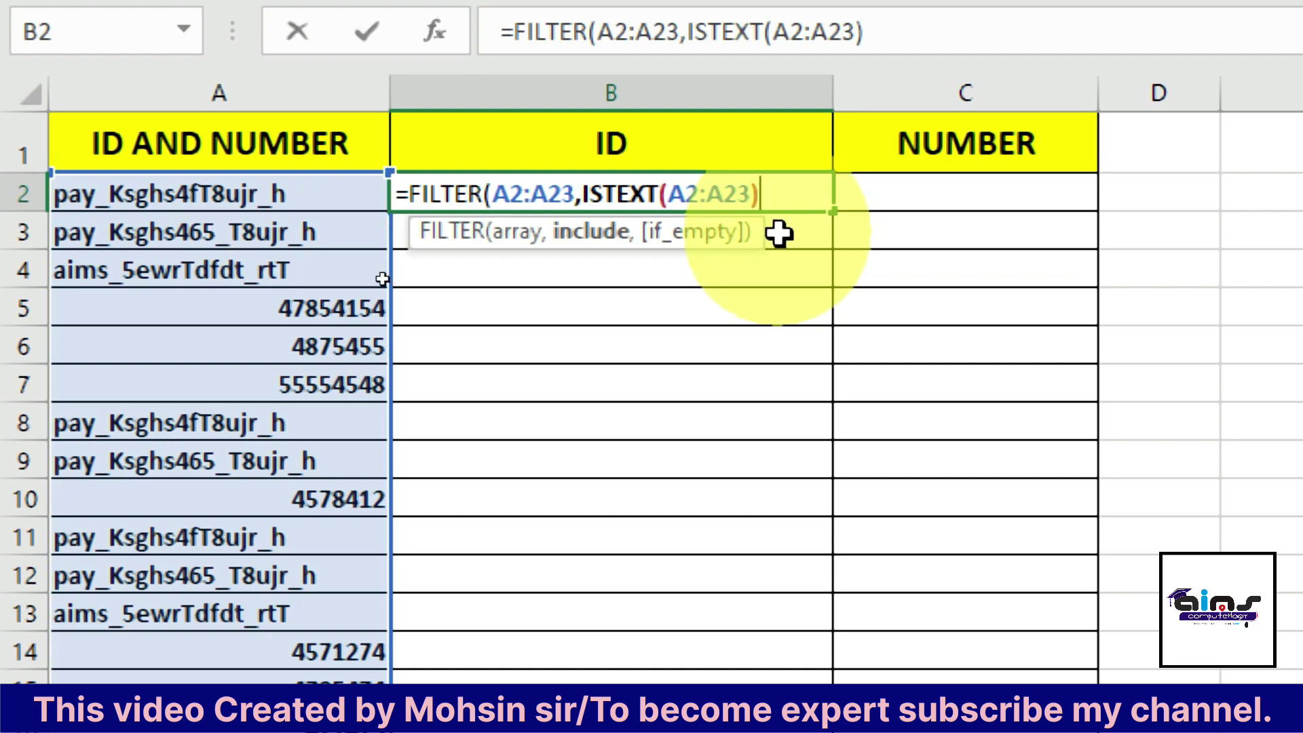
type(",")
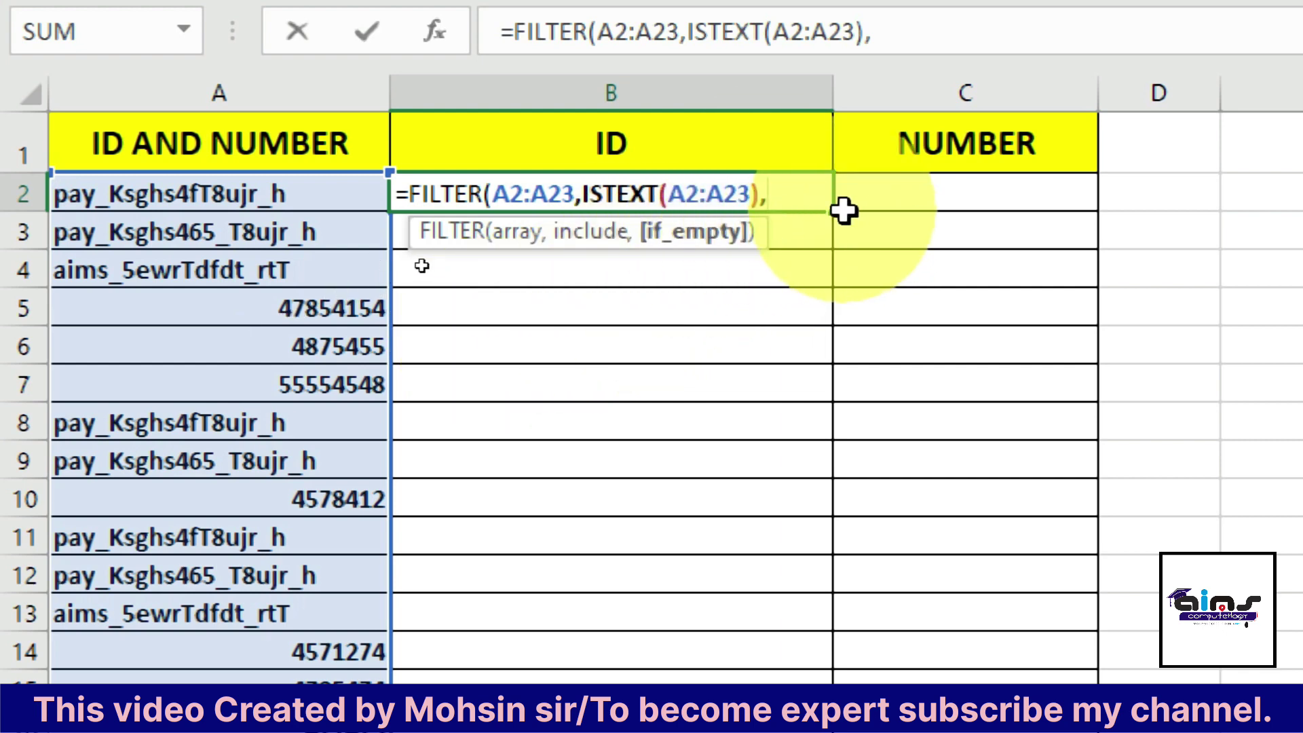
Swap the stray comma for a closing parenthesis and enter =FILTER(A2:A23,ISTEXT(A2:A23))
key("BackSpace")
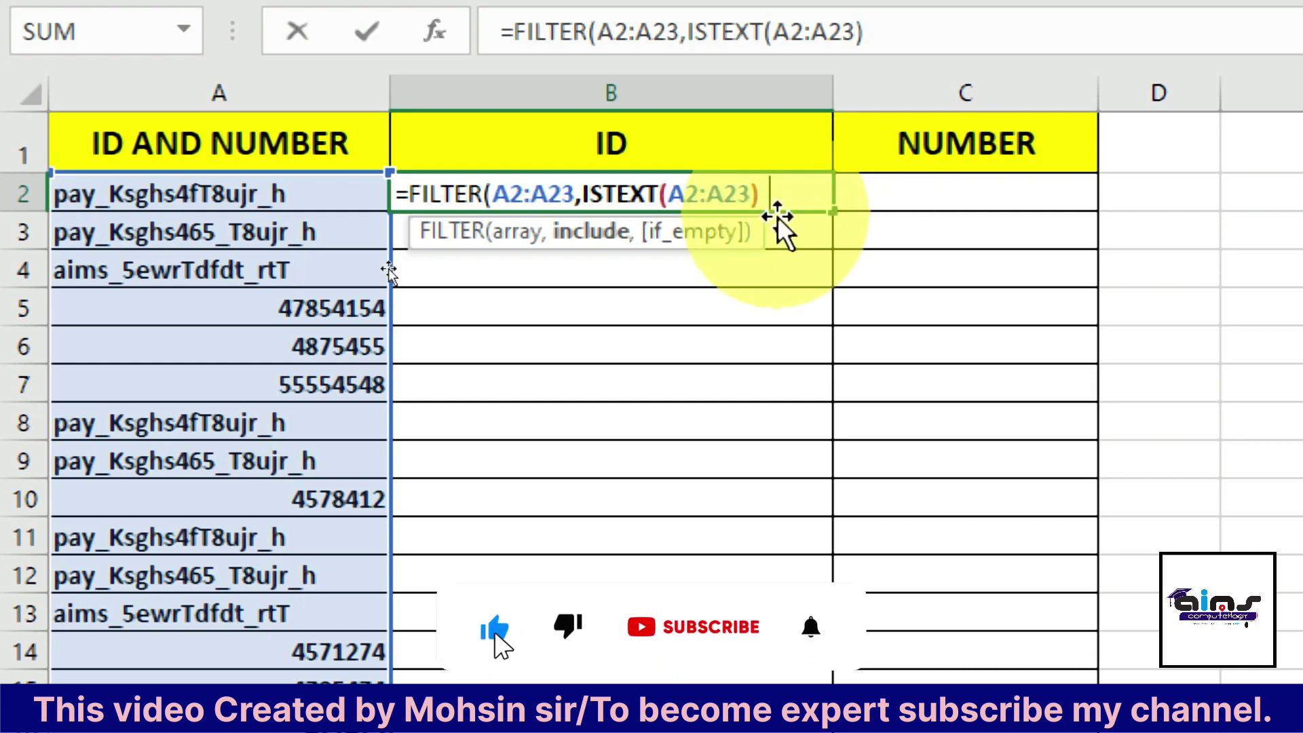
type(")")
key("Return")
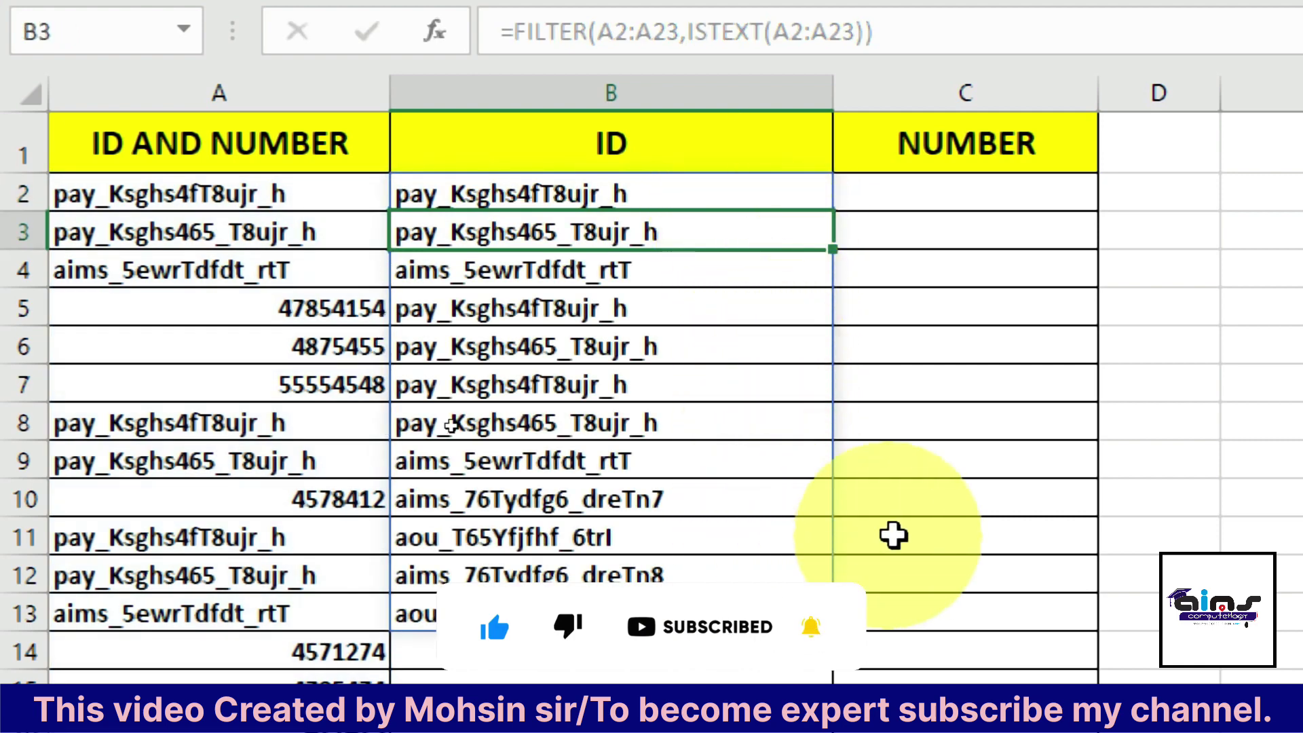
Start a =FIL formula in cell C2 under the NUMBER heading
left_click(897, 534)
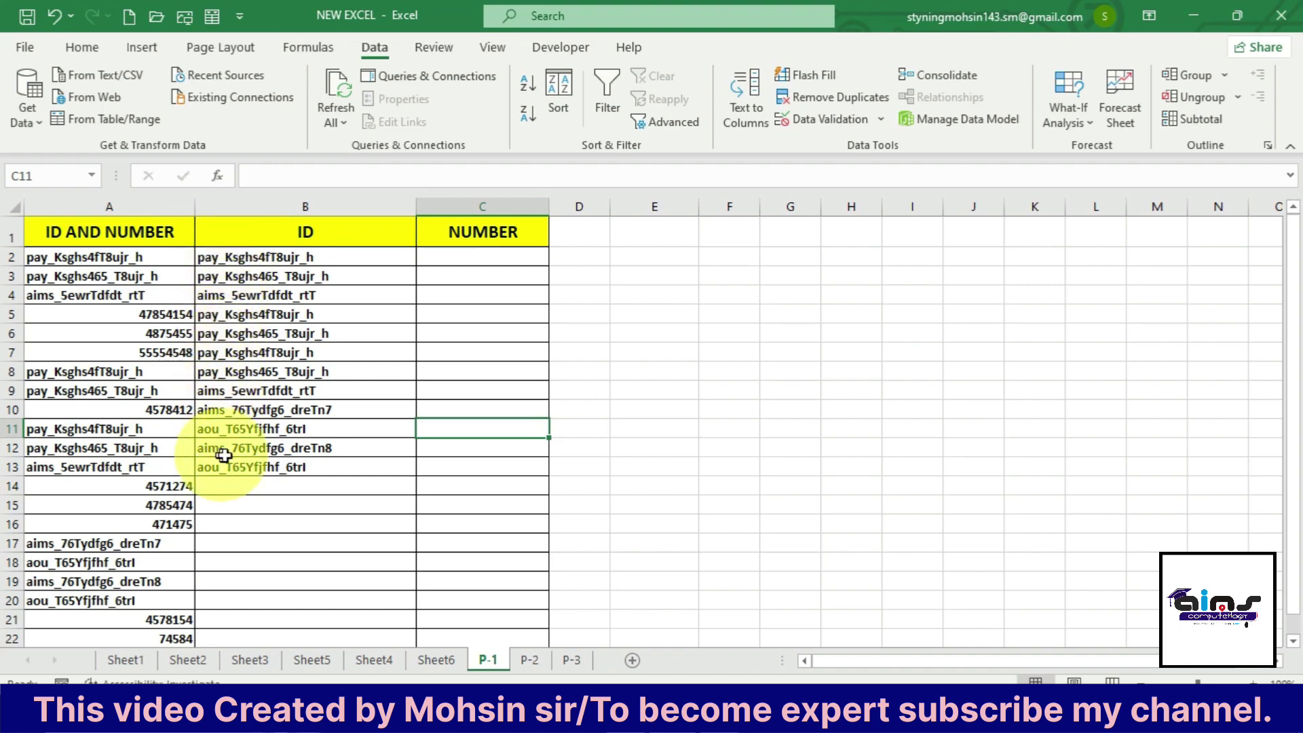
left_click(463, 259)
Start =FILTER( in C2 with A2:A23 as the array to filter
type("=FIL")
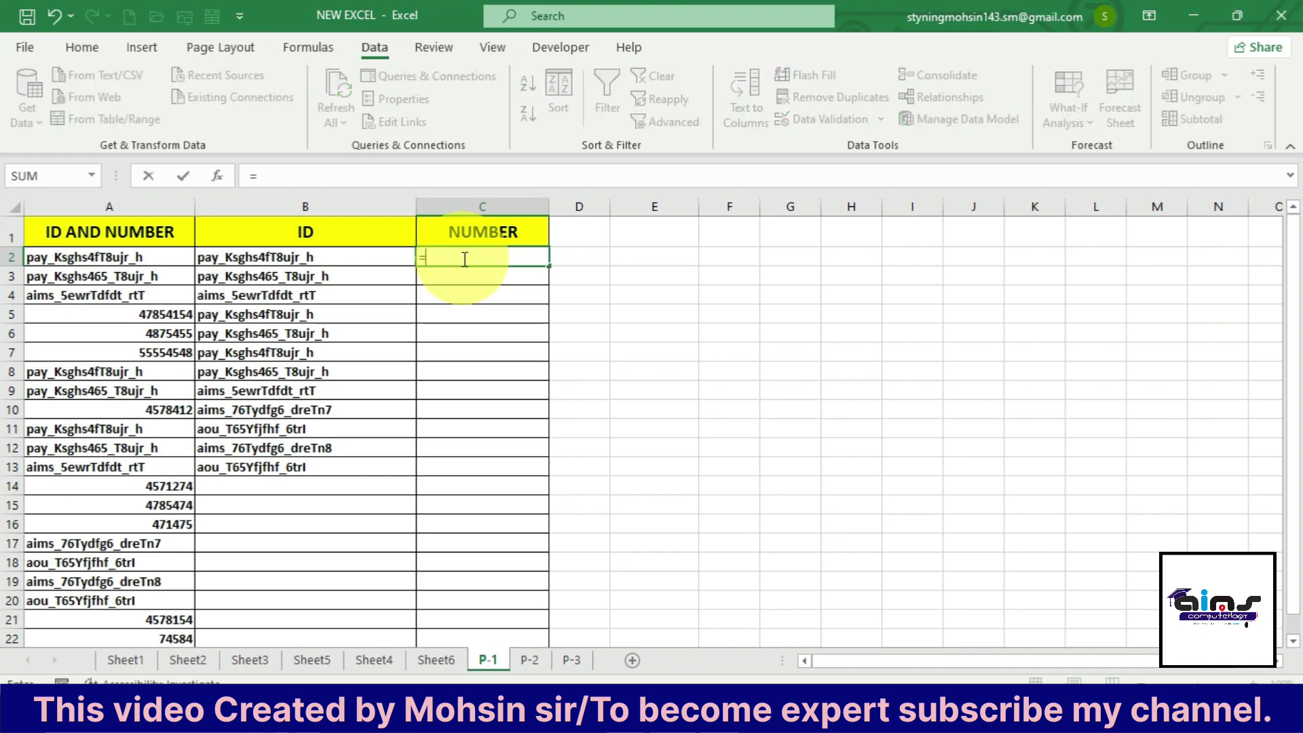
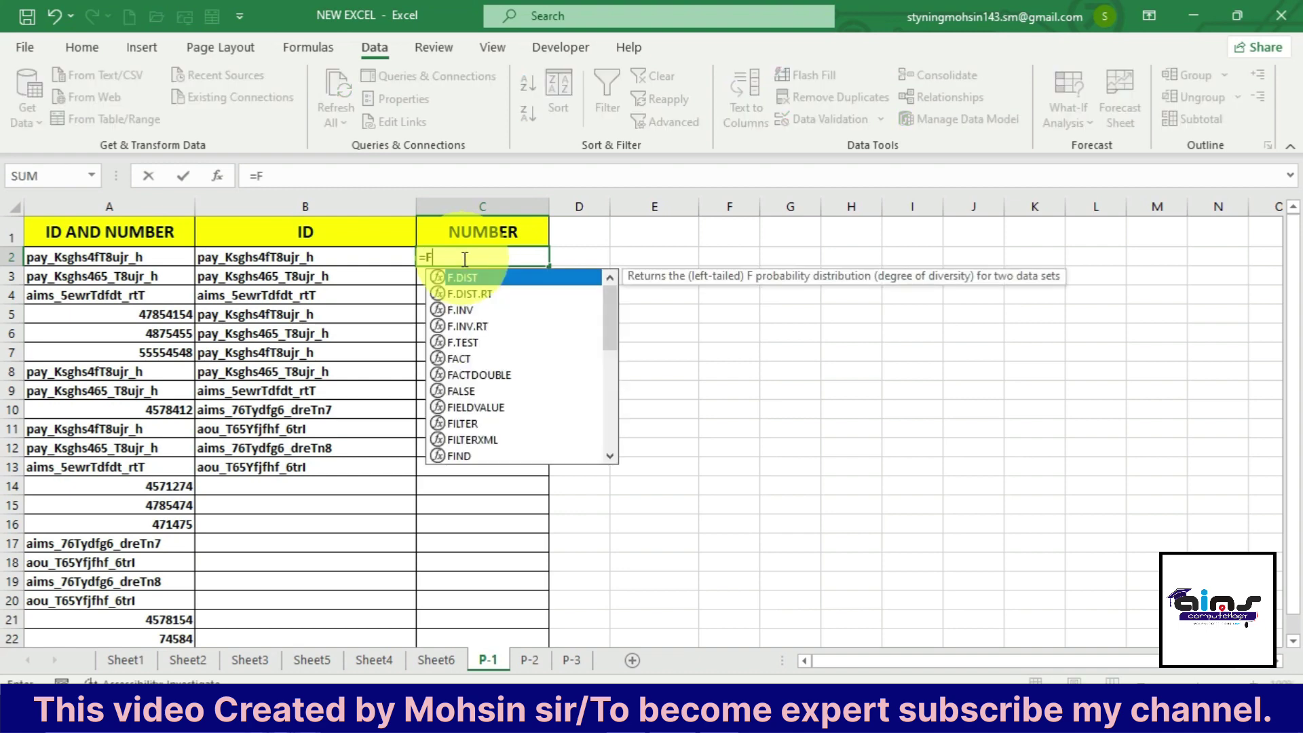
Start a =FIL formula in cell C2 under the NUMBER heading
Start =FILTER( in C2 with A2:A23 as the array to filter
type("IL")
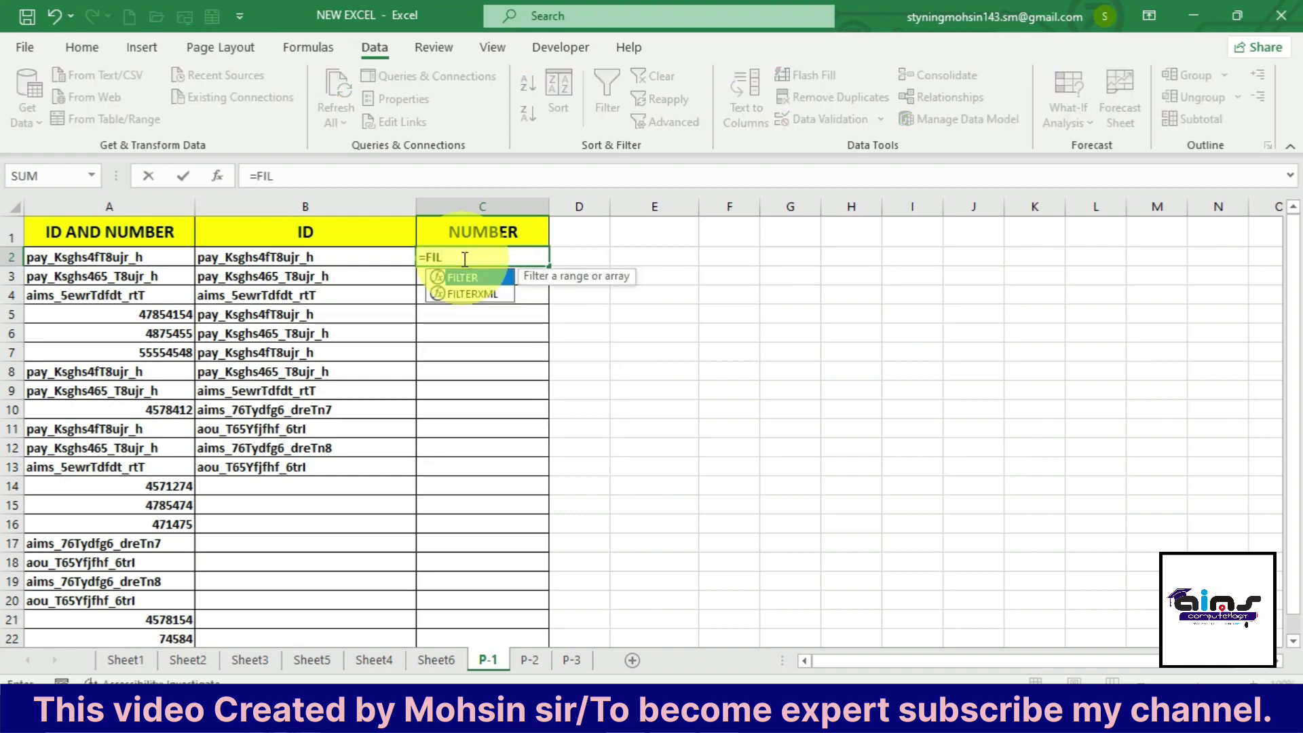
key("Tab")
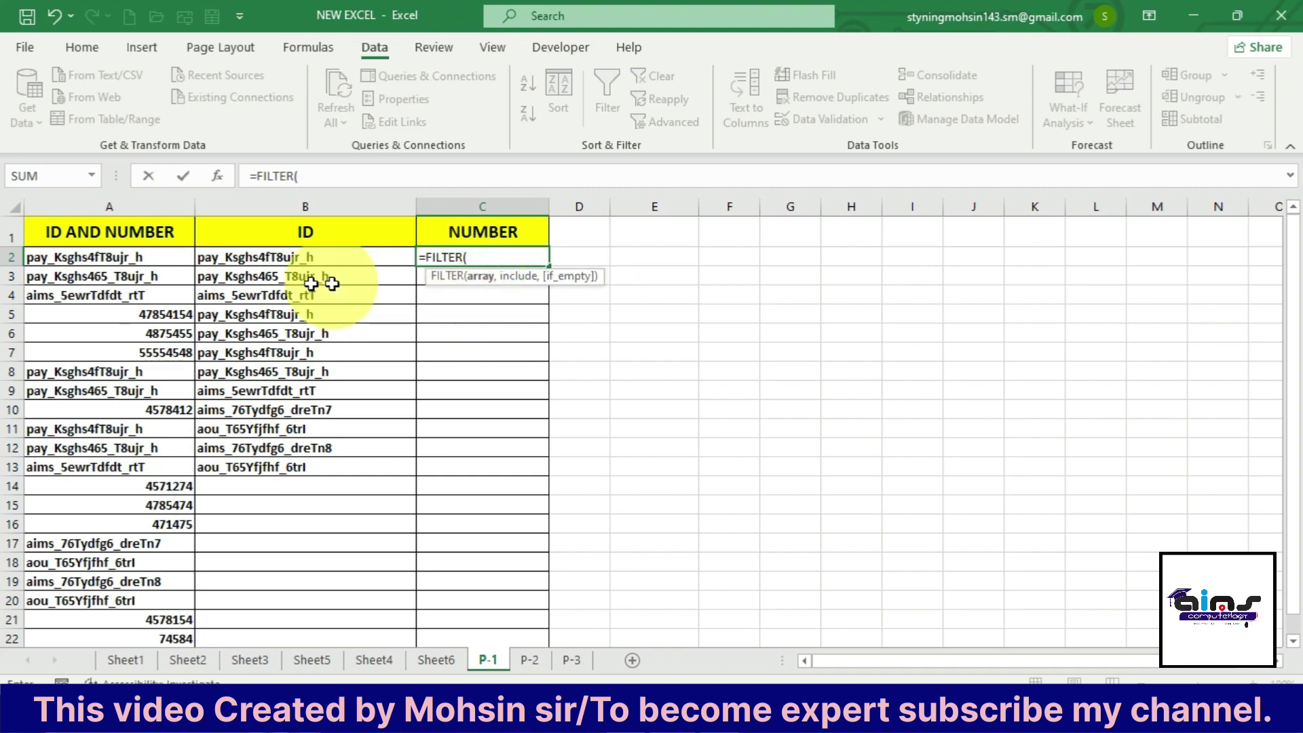
left_click(164, 254)
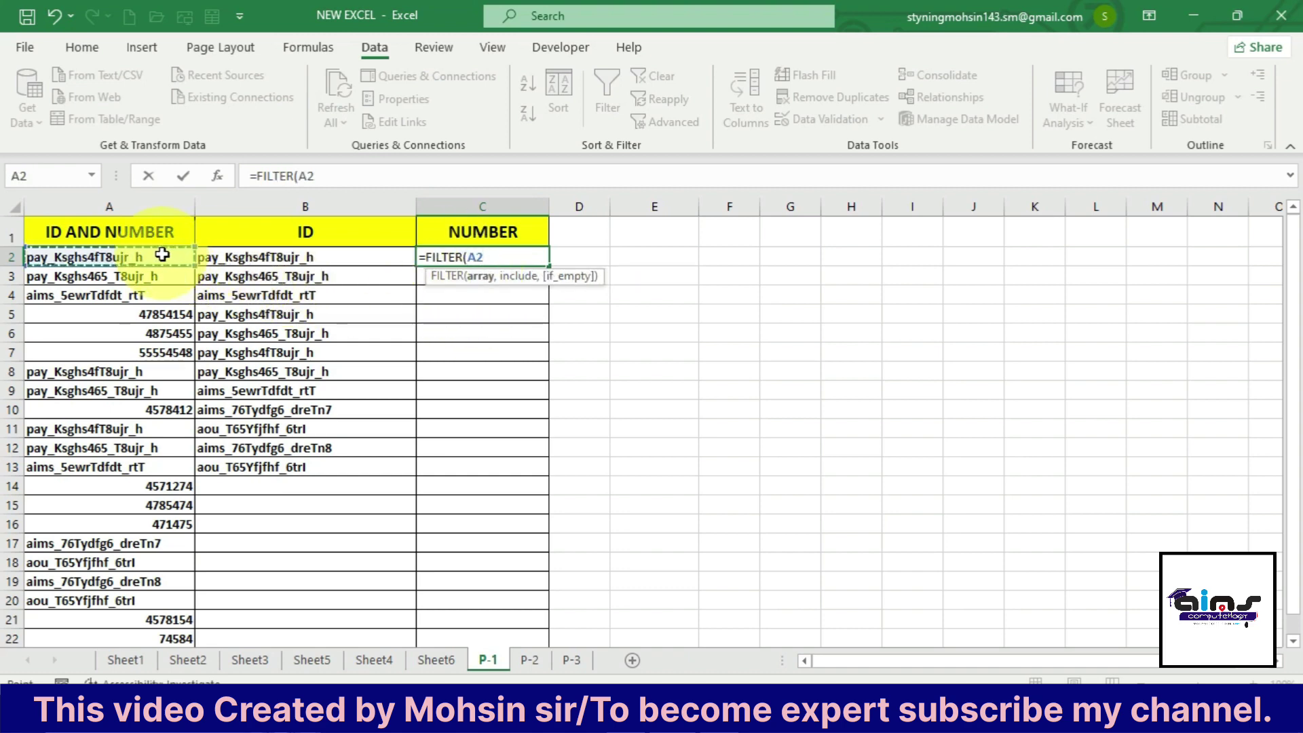
key("ctrl+shift+Down")
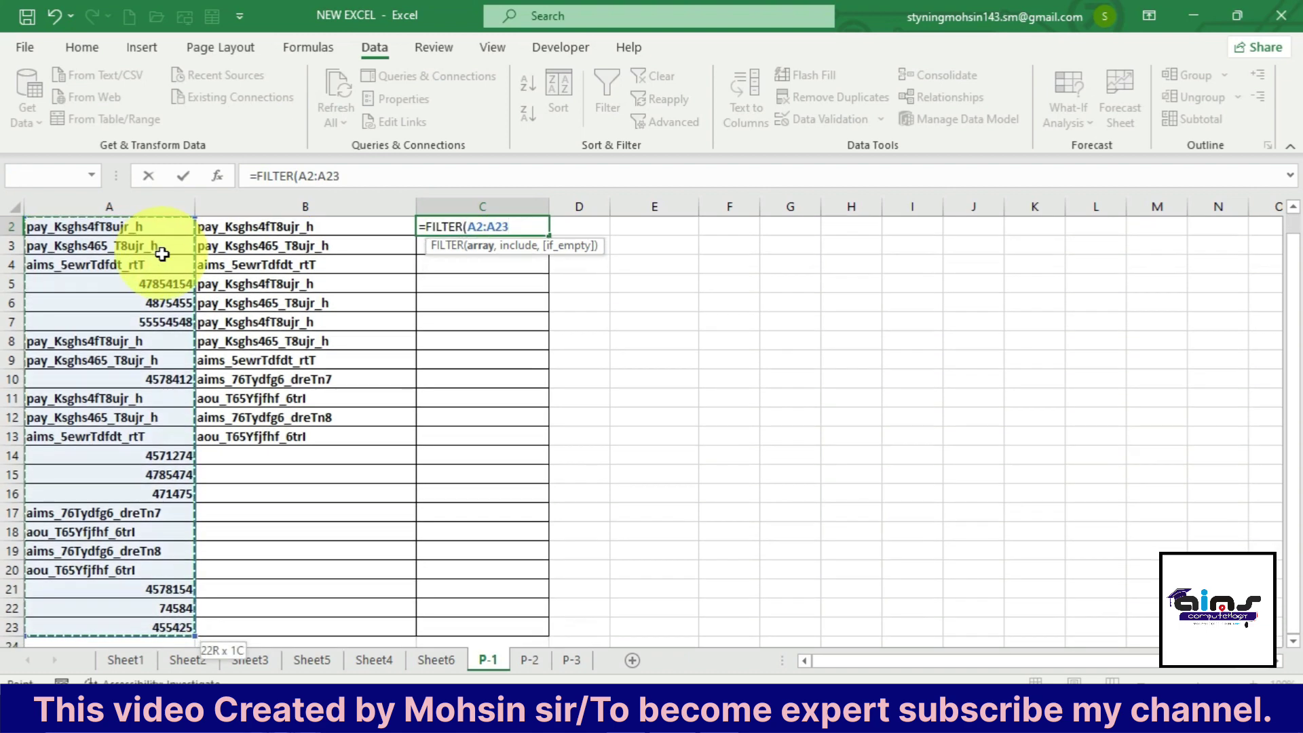
scroll(156, 258, "up", 1)
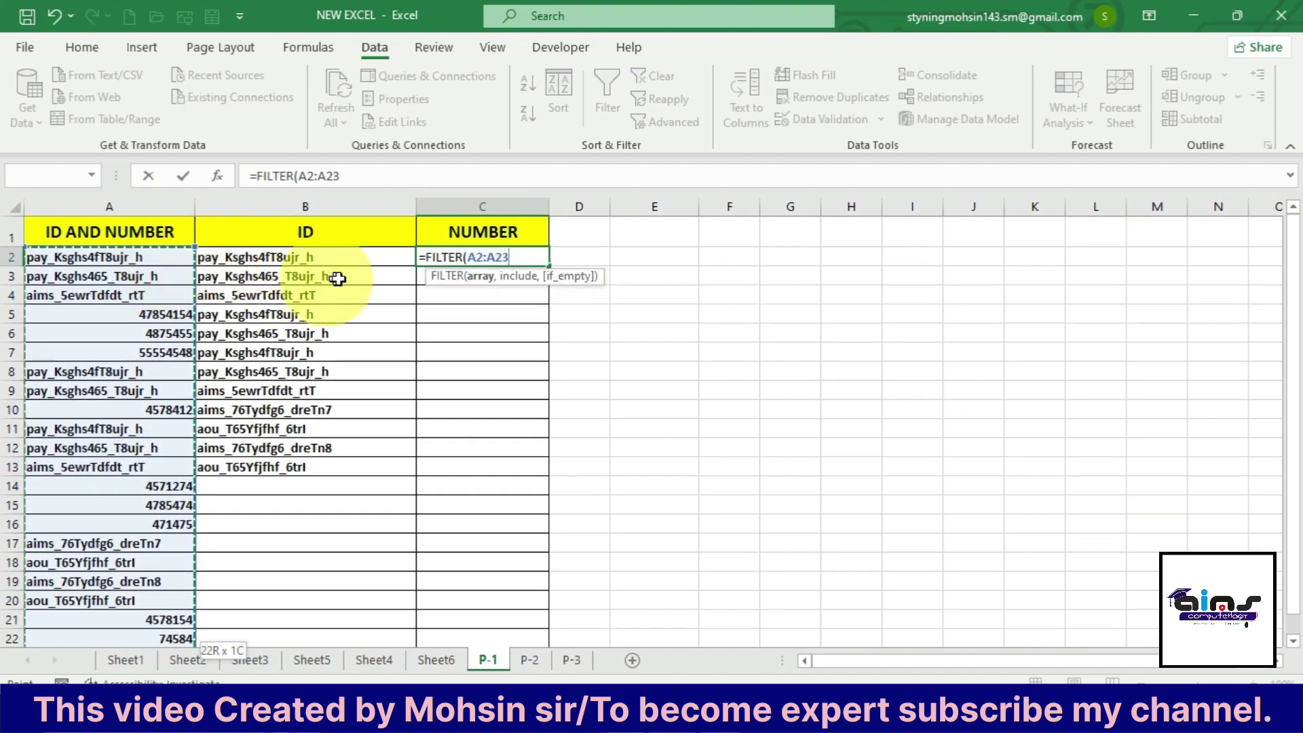
type(",")
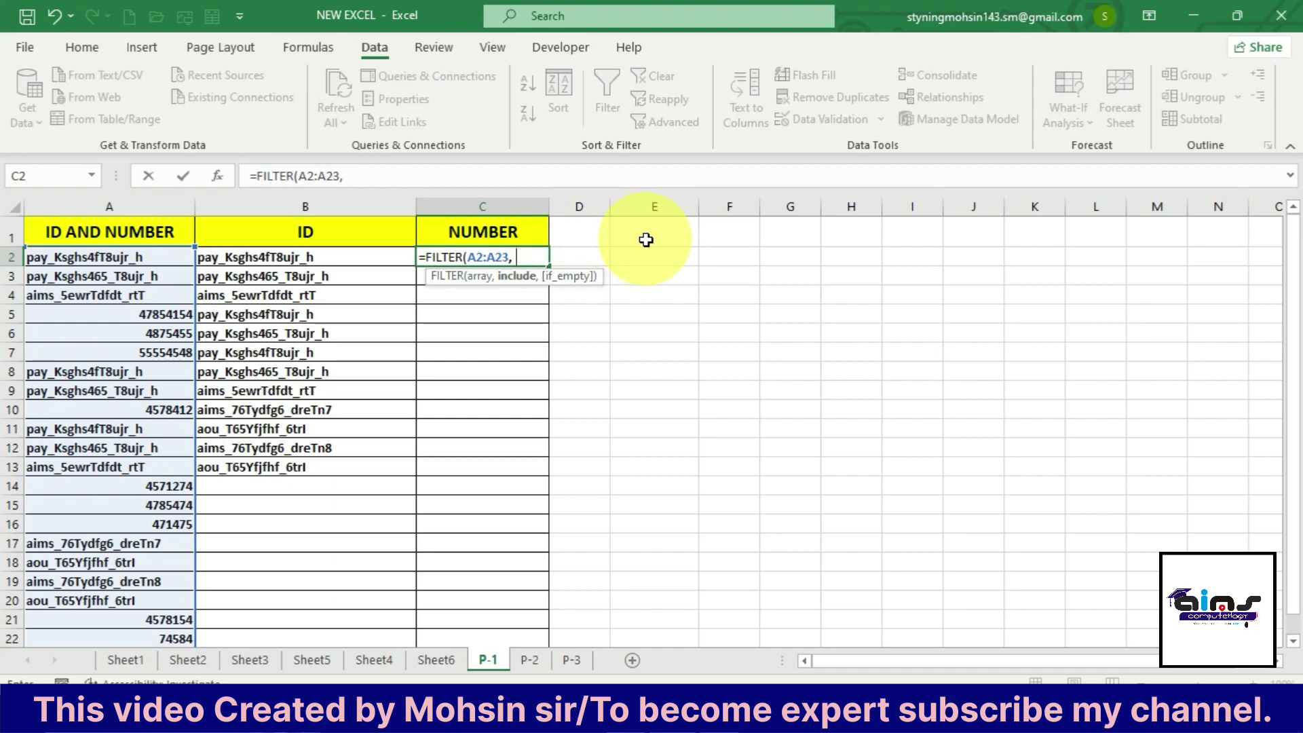
Add ISNUMBER(A2:A23) as the include test and commit, spilling ten numbers into C2:C11
type("ISNUM")
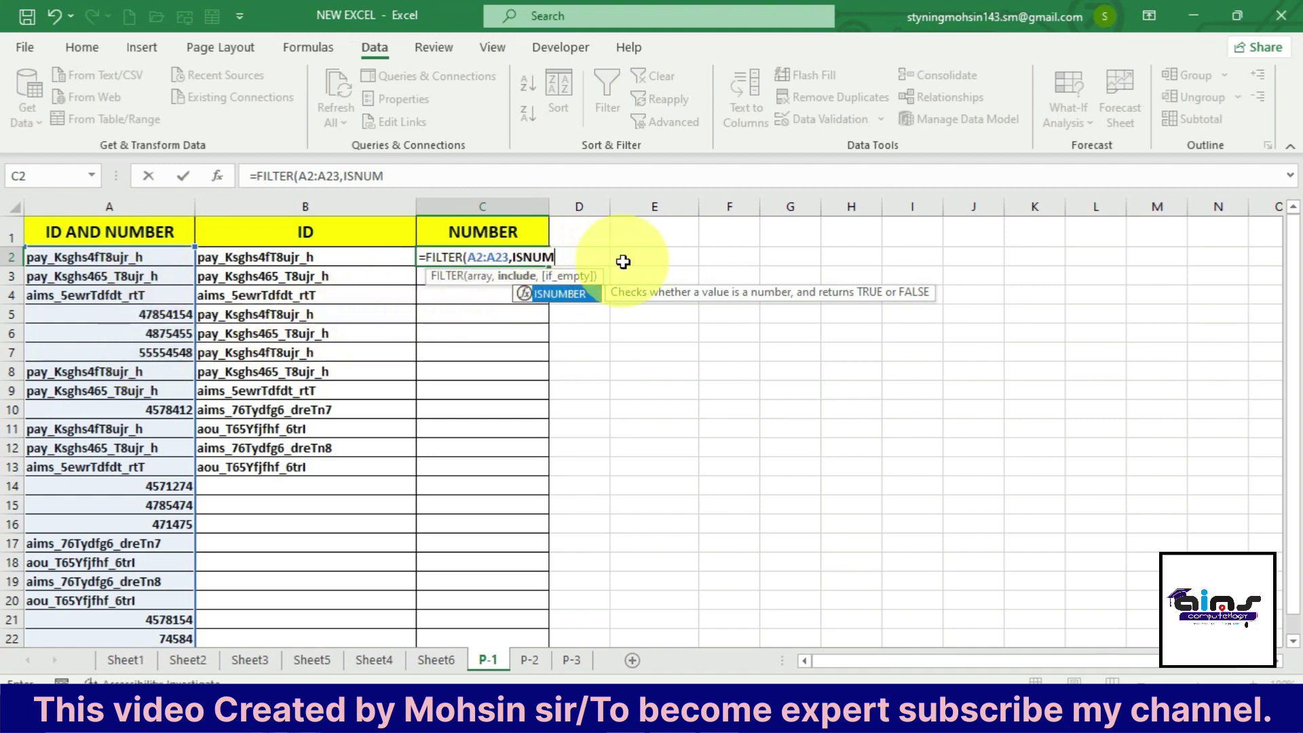
key("Tab")
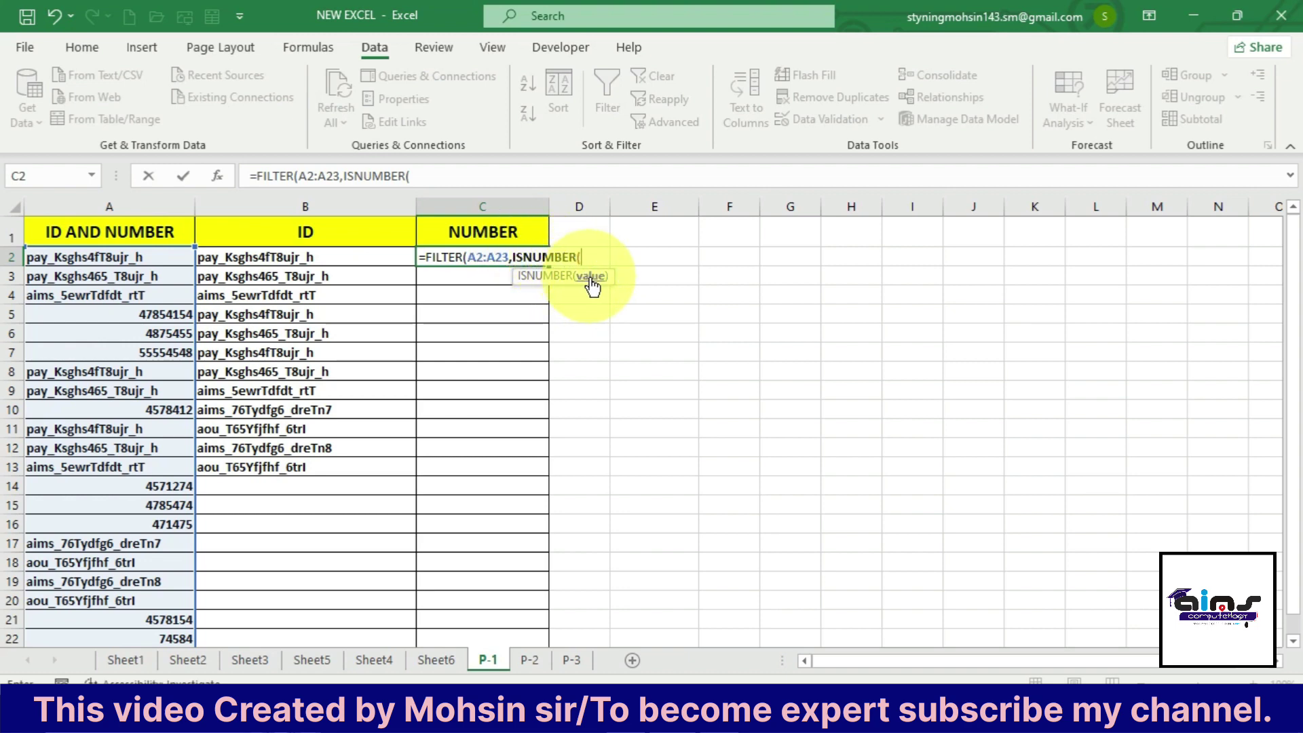
left_click(156, 254)
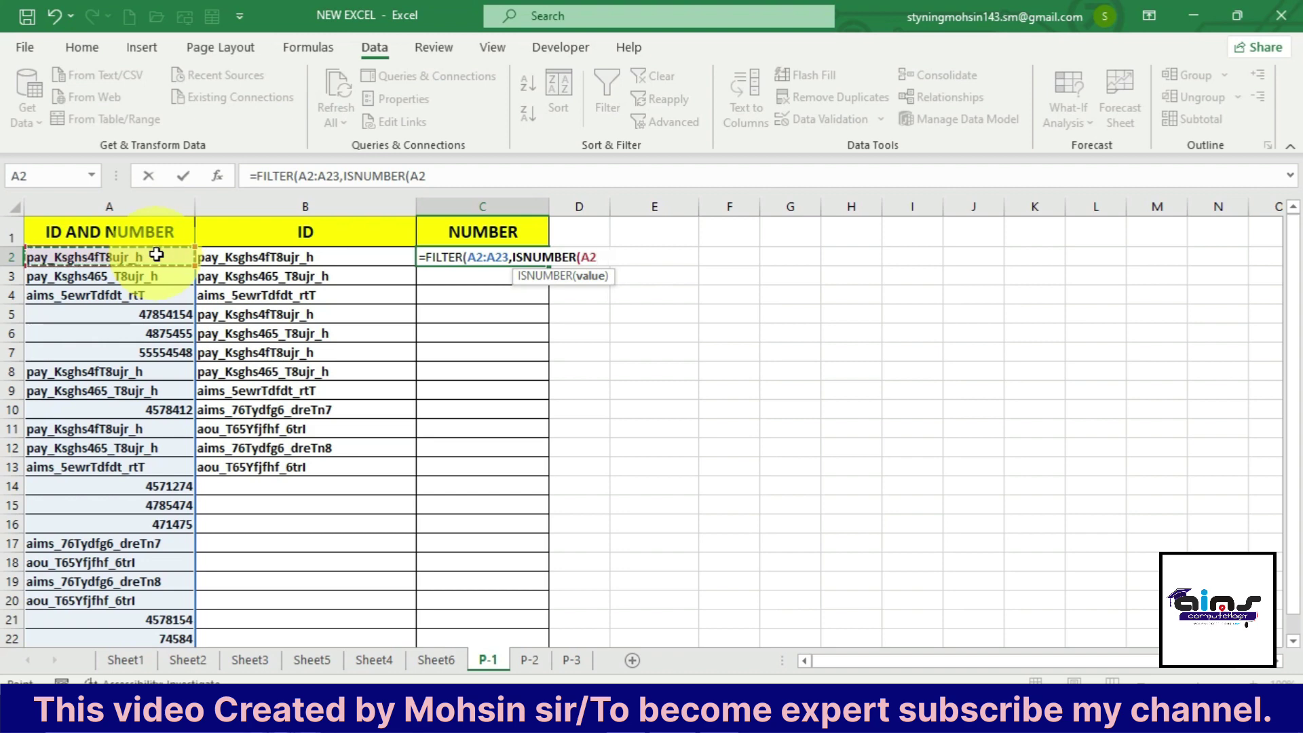
key("ctrl+shift+Down")
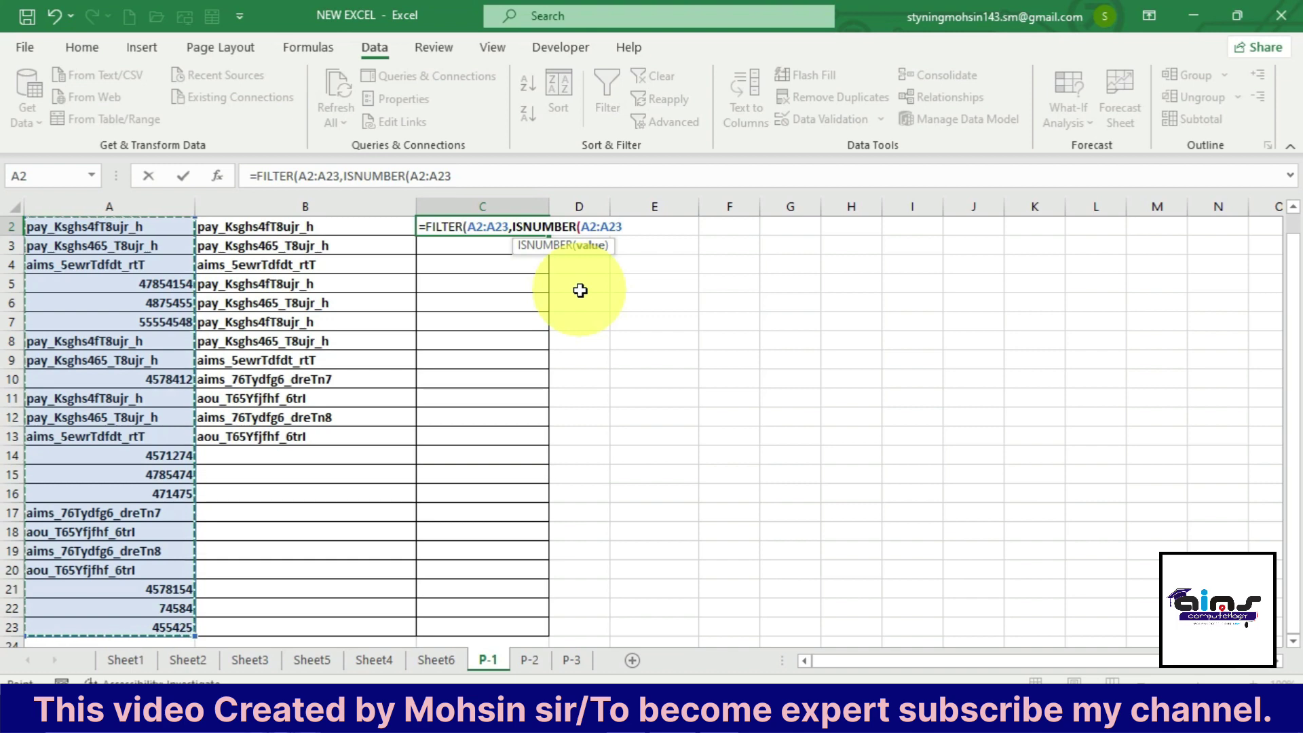
type(")")
scroll(580, 291, "up", 1)
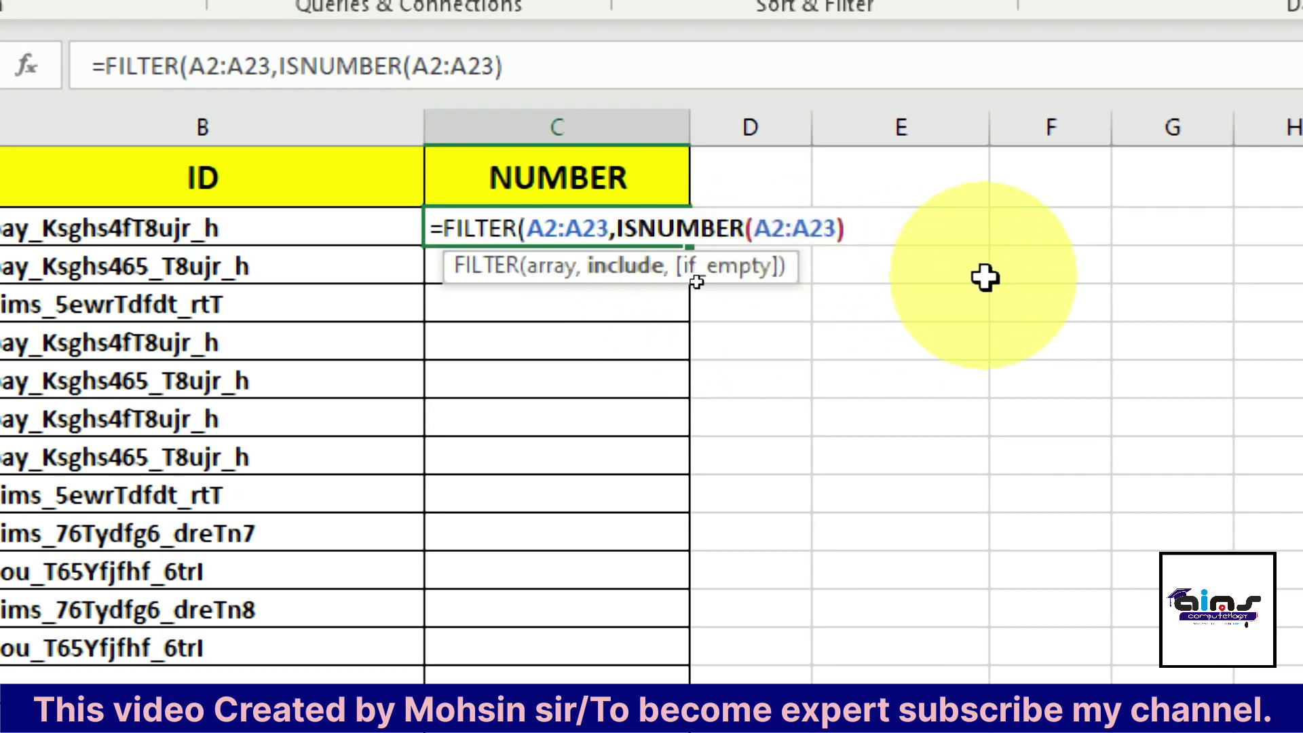
type(")")
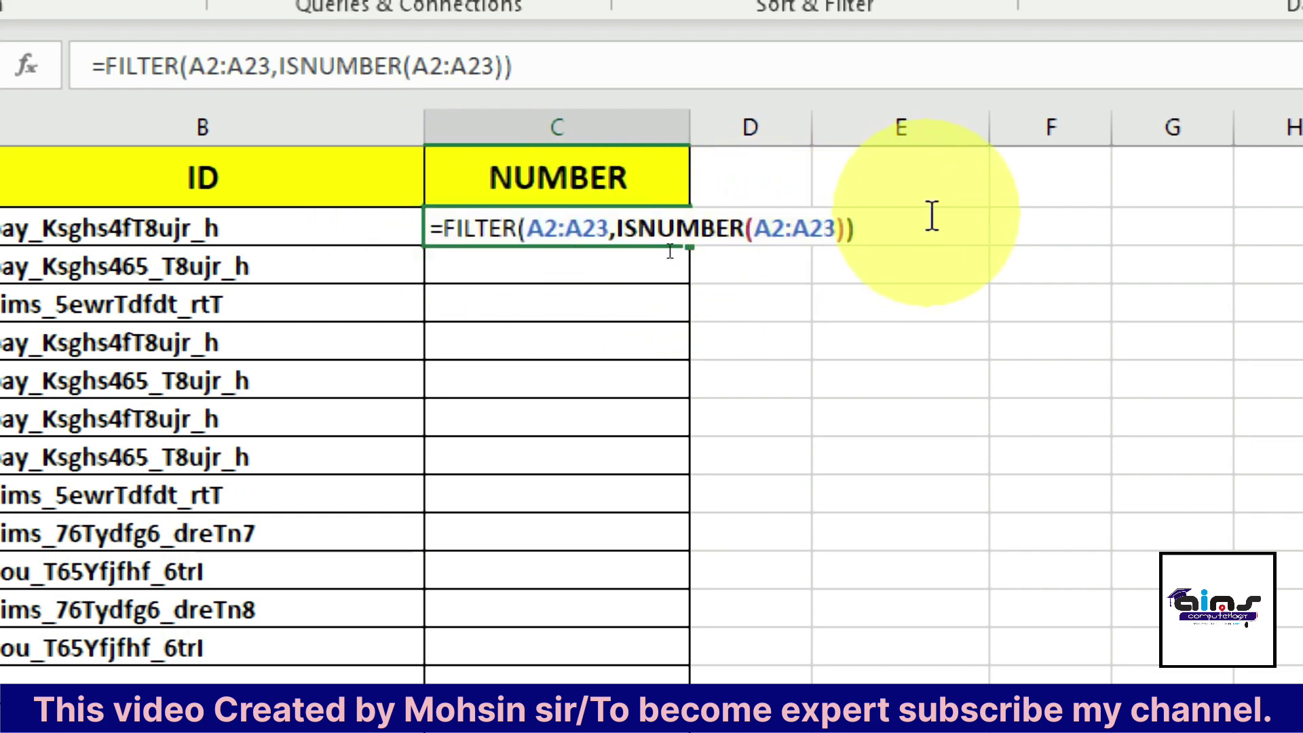
key("Return")
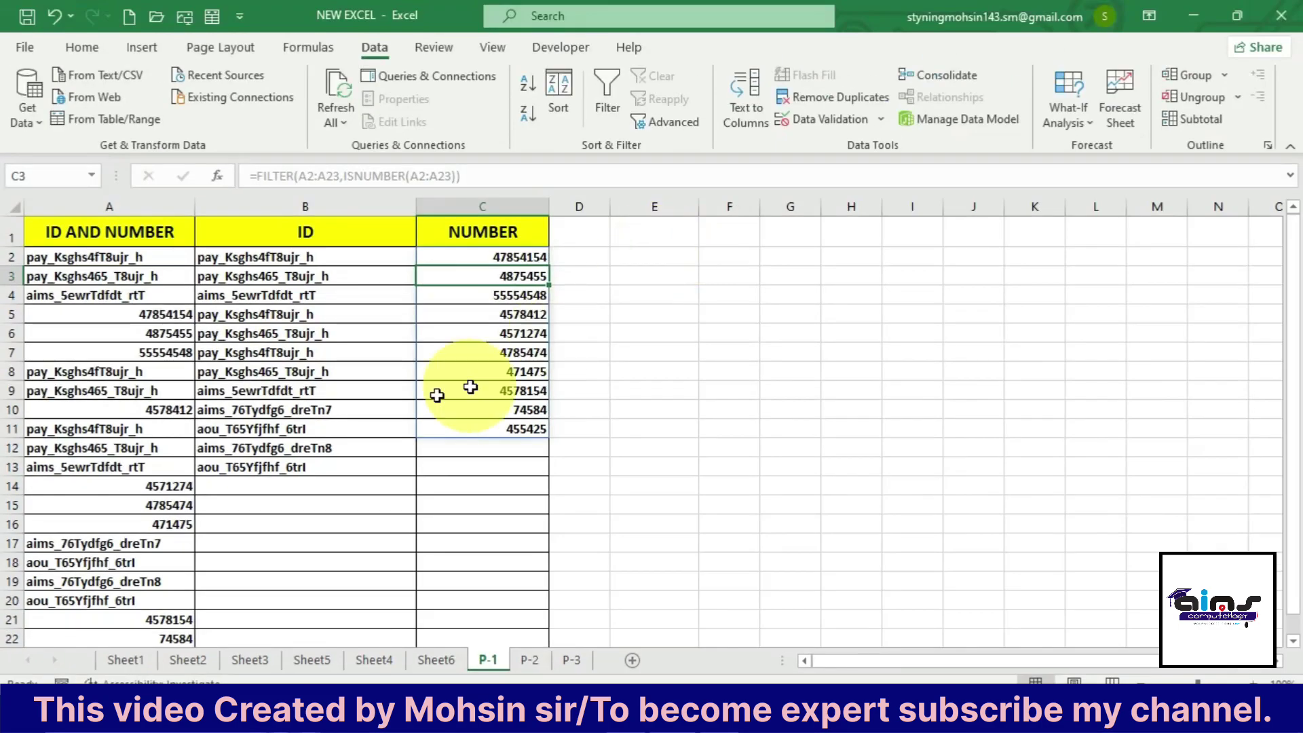
left_click_drag(338, 257, 358, 456)
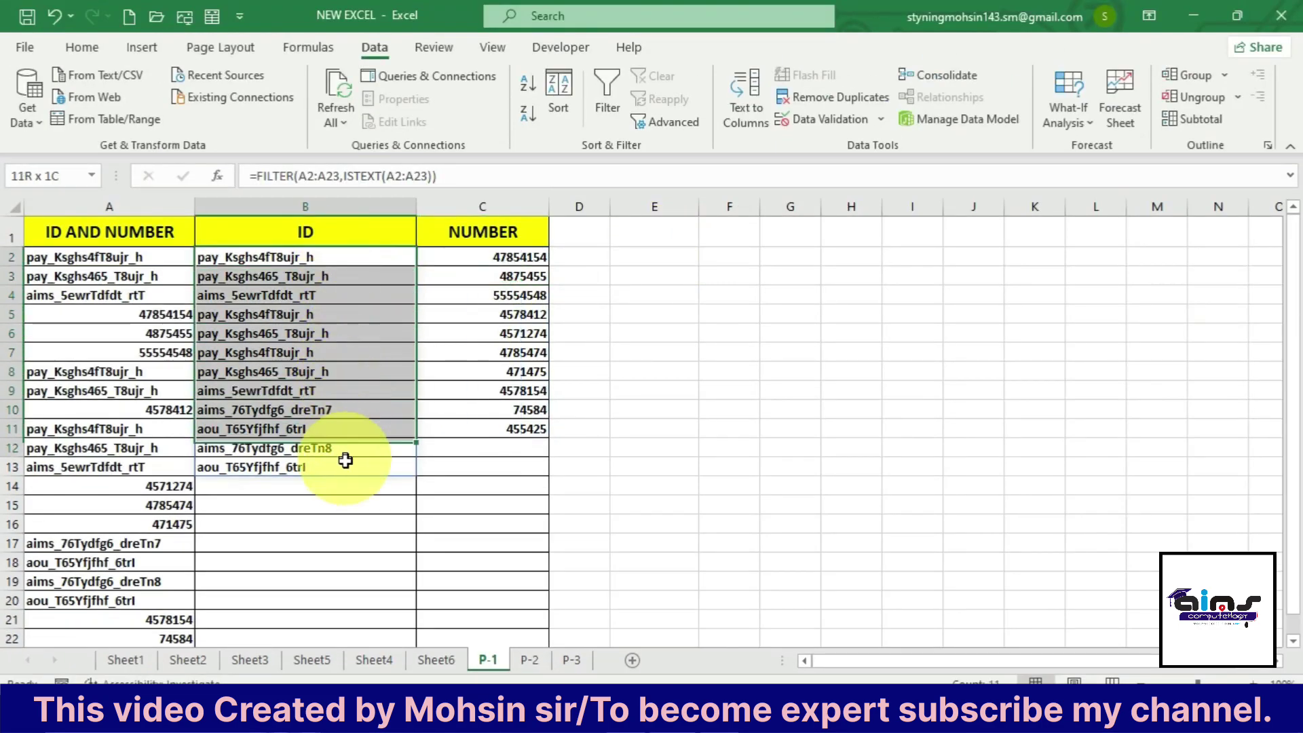
left_click_drag(480, 258, 480, 427)
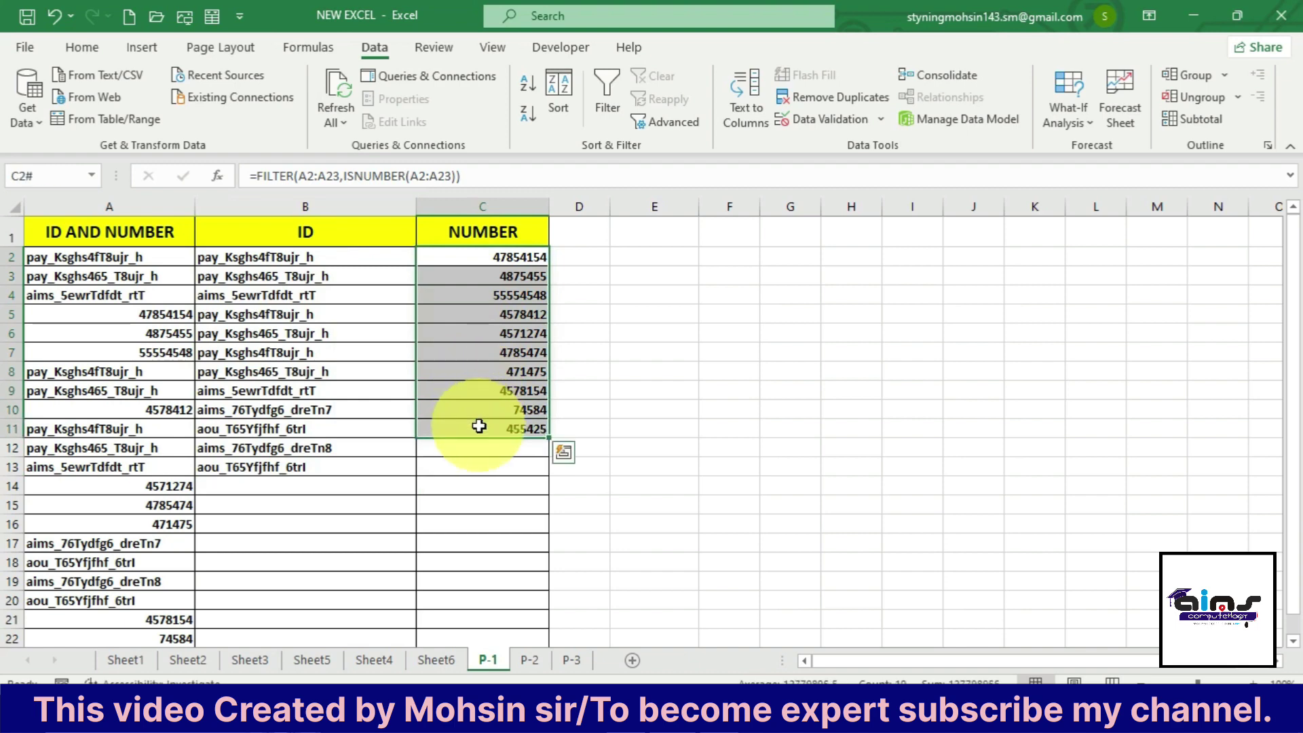
left_click(628, 462)
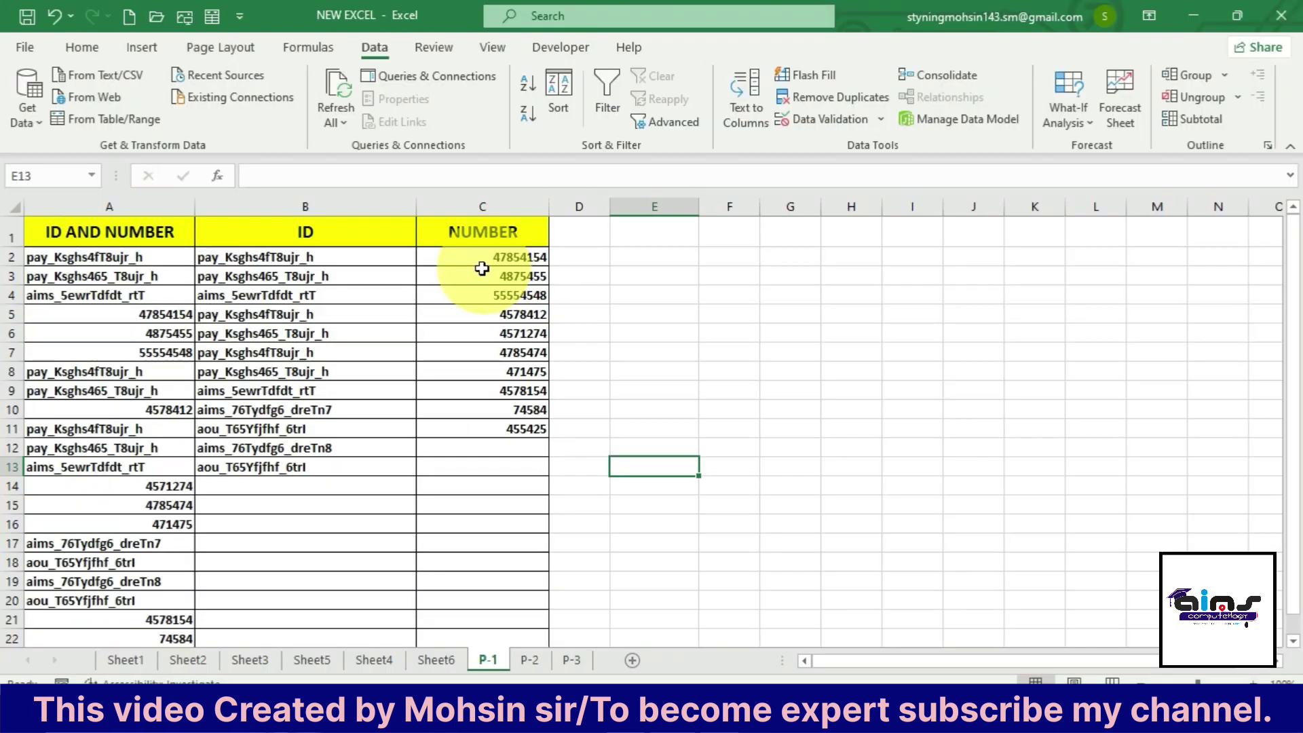
left_click(327, 256)
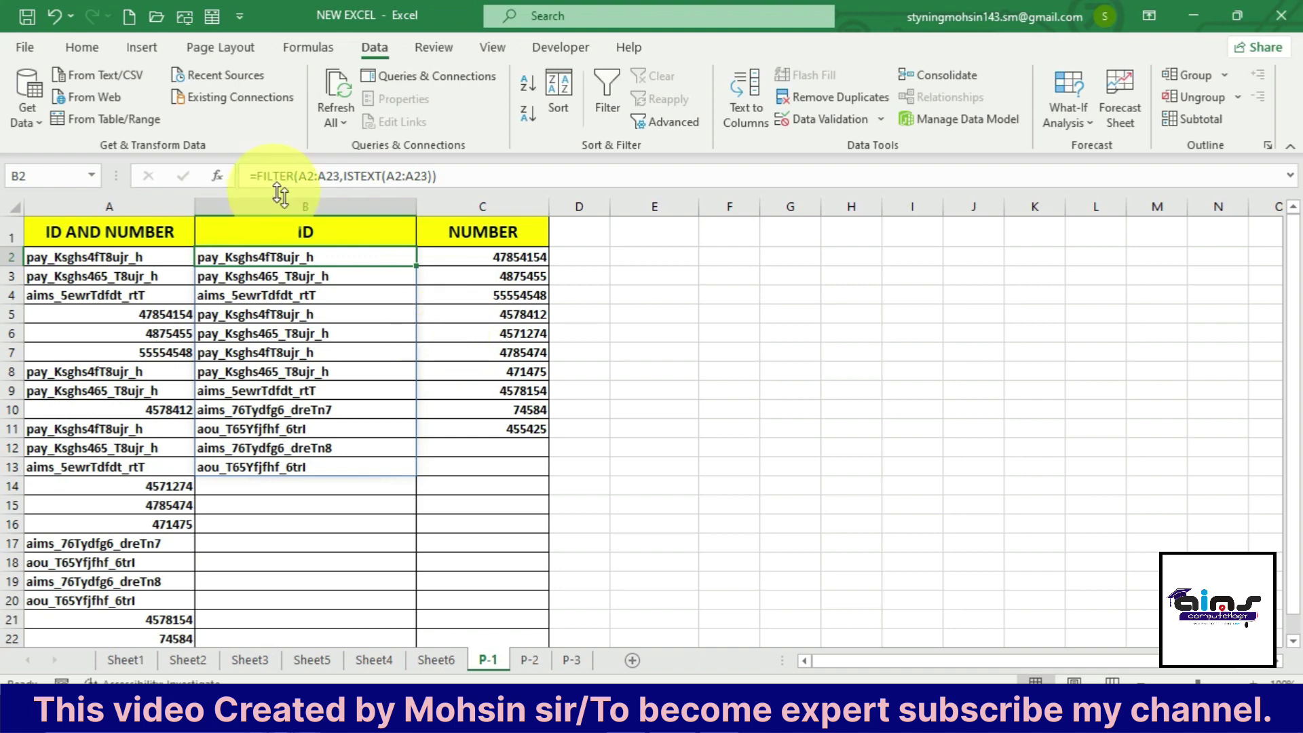
Check a spilled ID result in column B, then move to the P-2 sheet
left_click(314, 278)
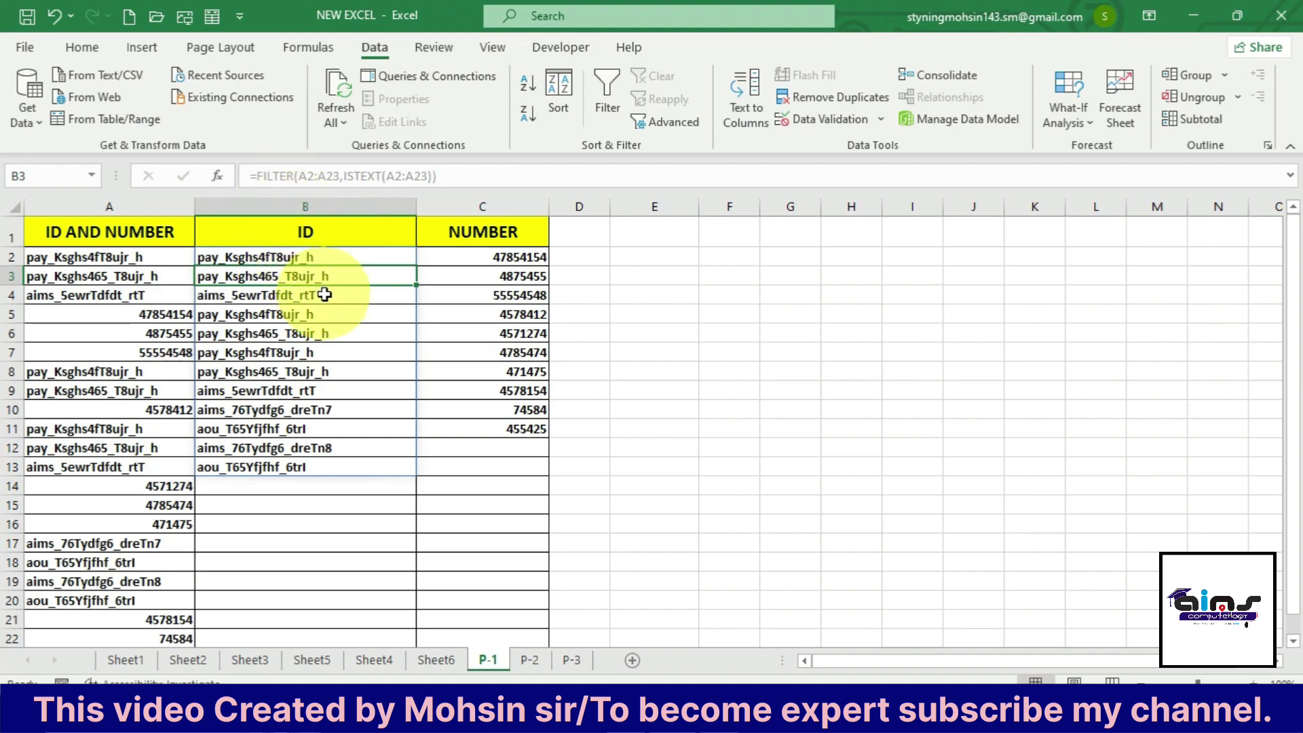
left_click(476, 445)
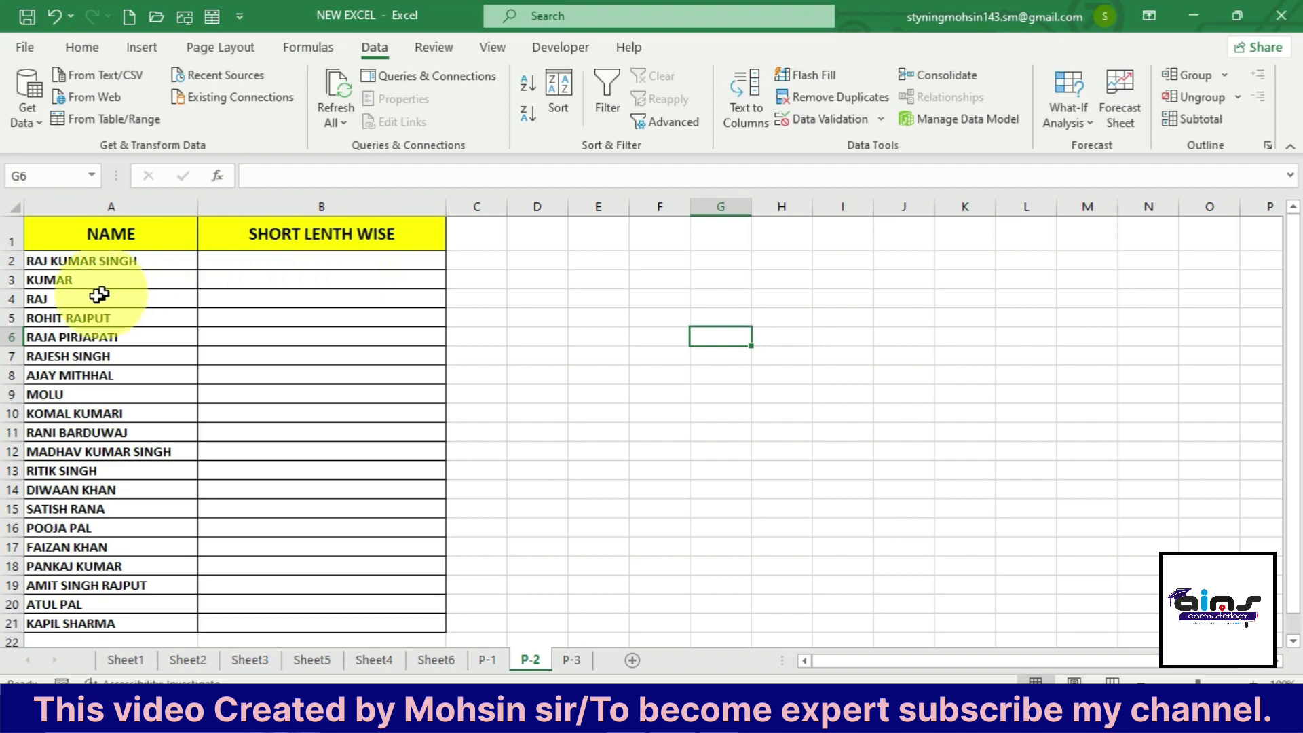
Start =SORTBY( in B2 with the names in A2:A21 as the array to sort
left_click(75, 298)
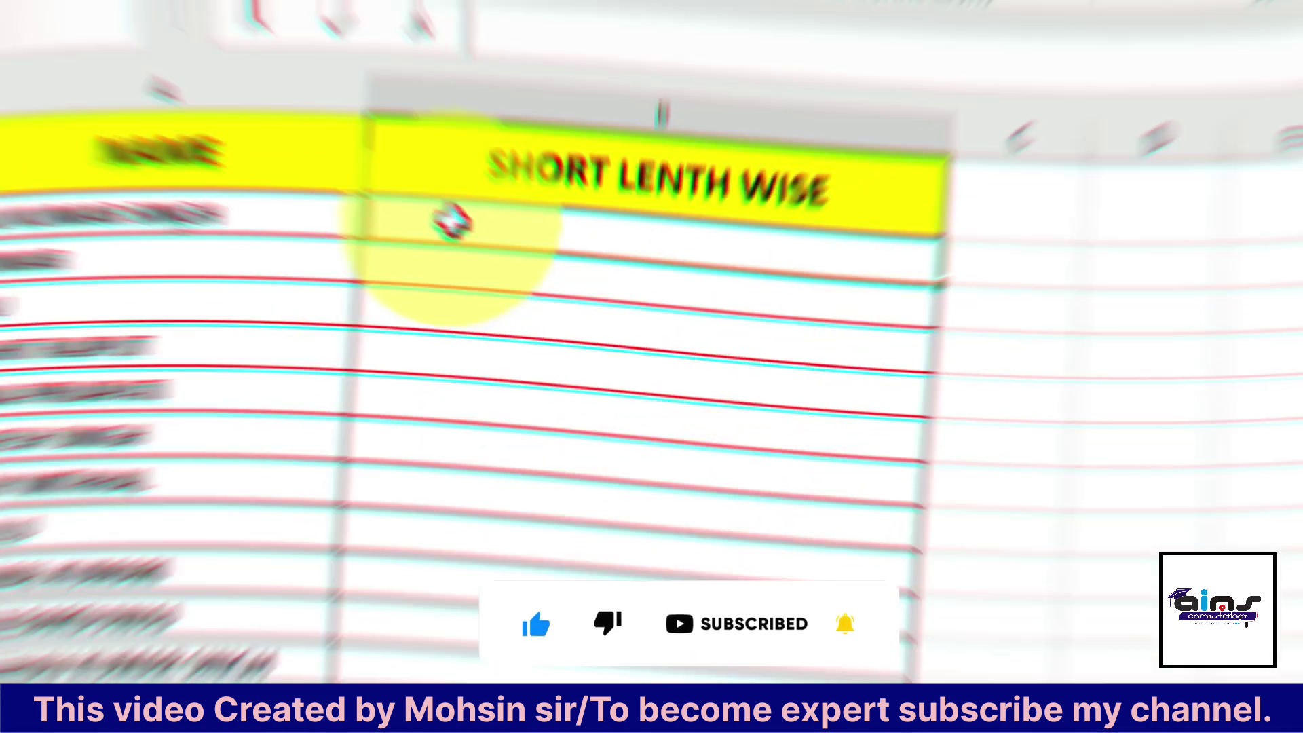
left_click(235, 260)
type("=")
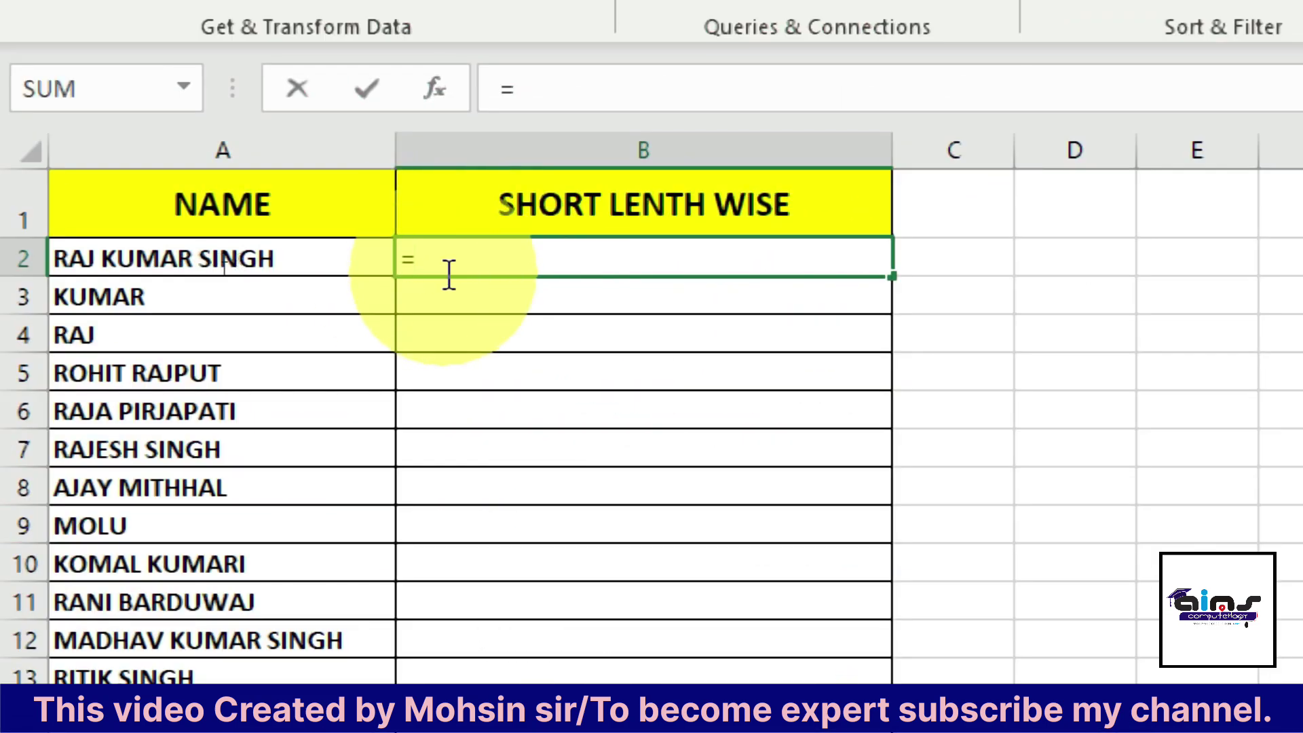
type("SOR")
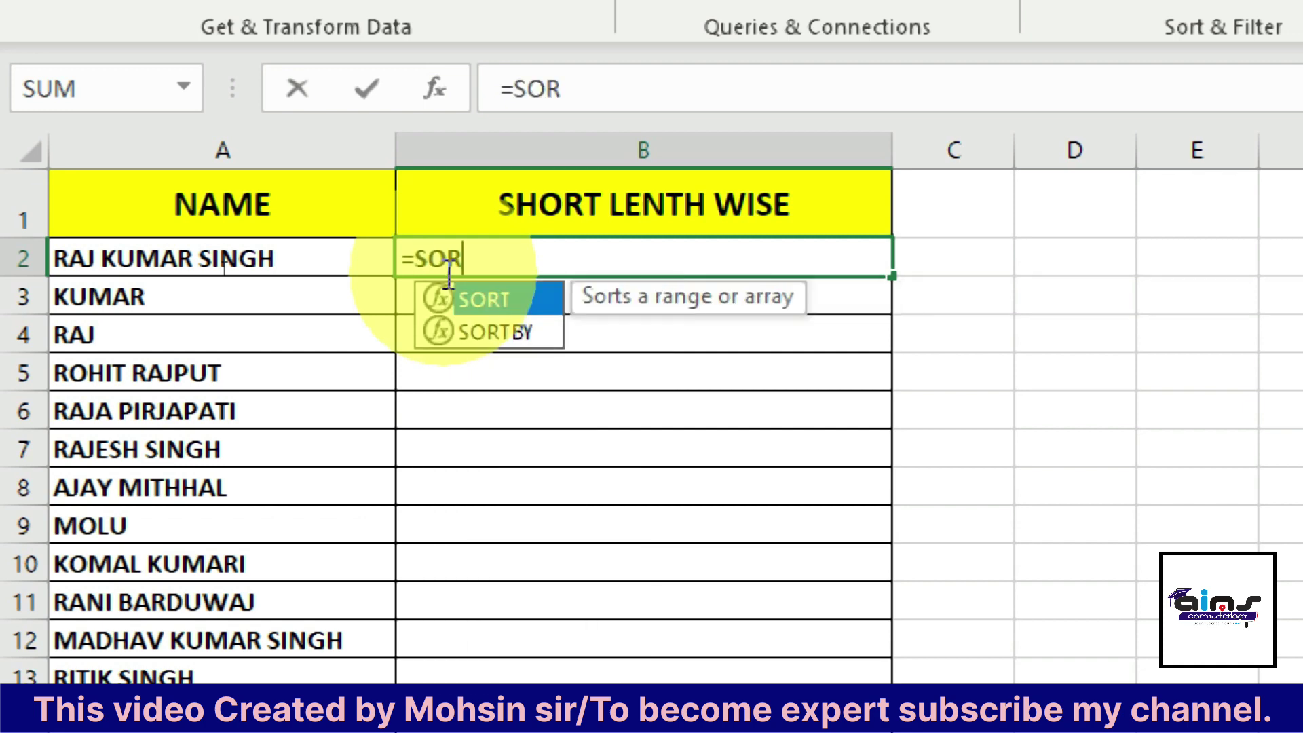
type("T")
key("Down")
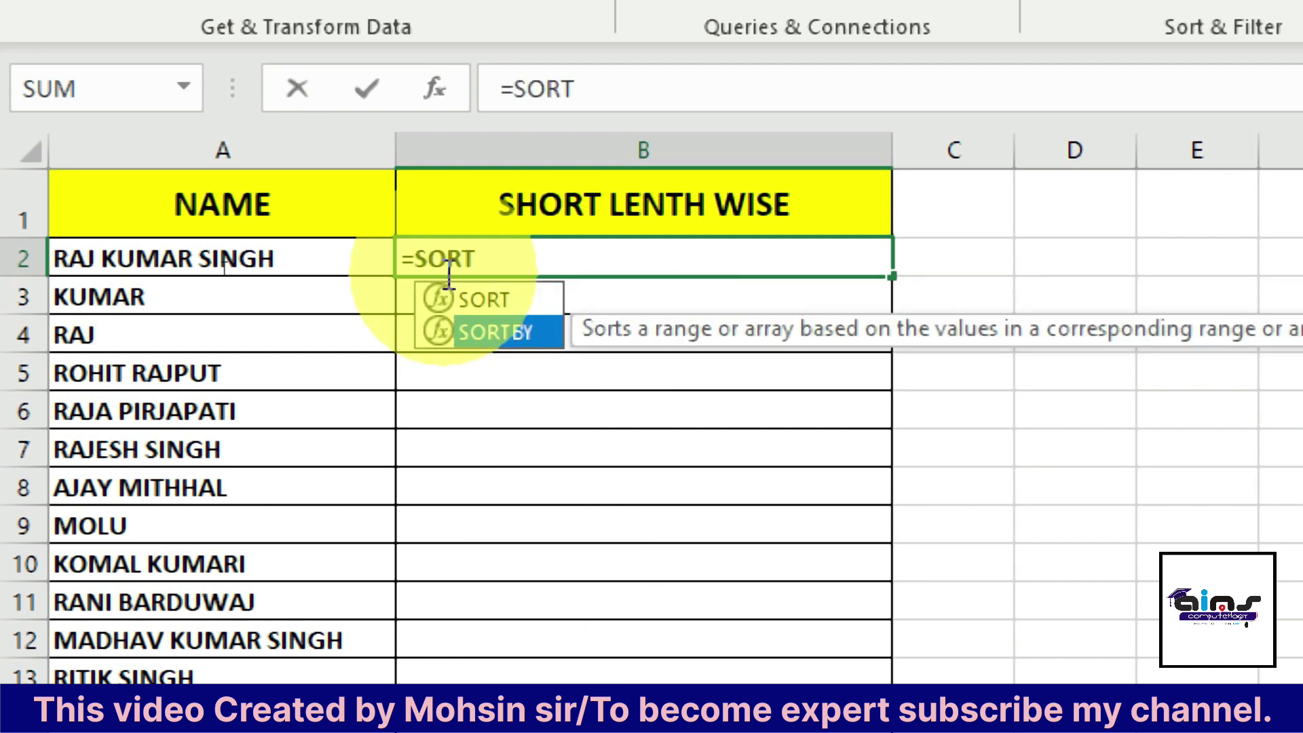
key("Tab")
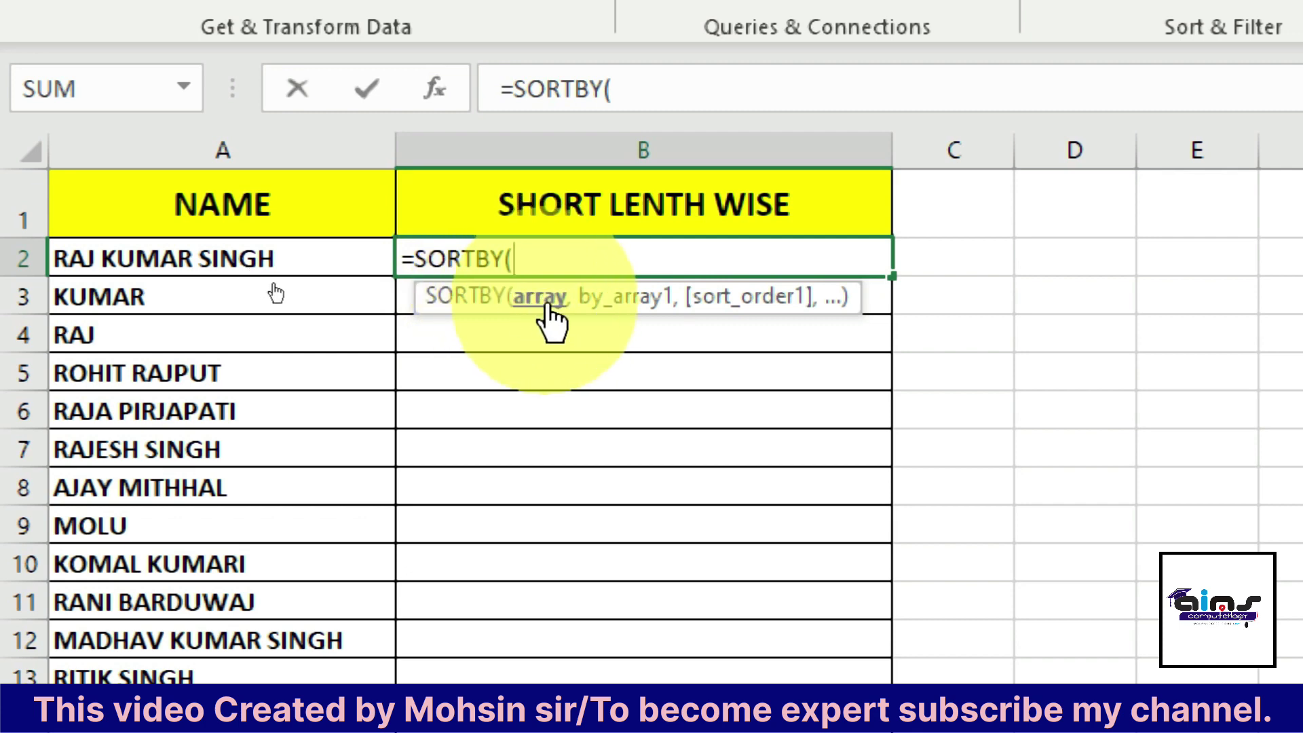
left_click(197, 263)
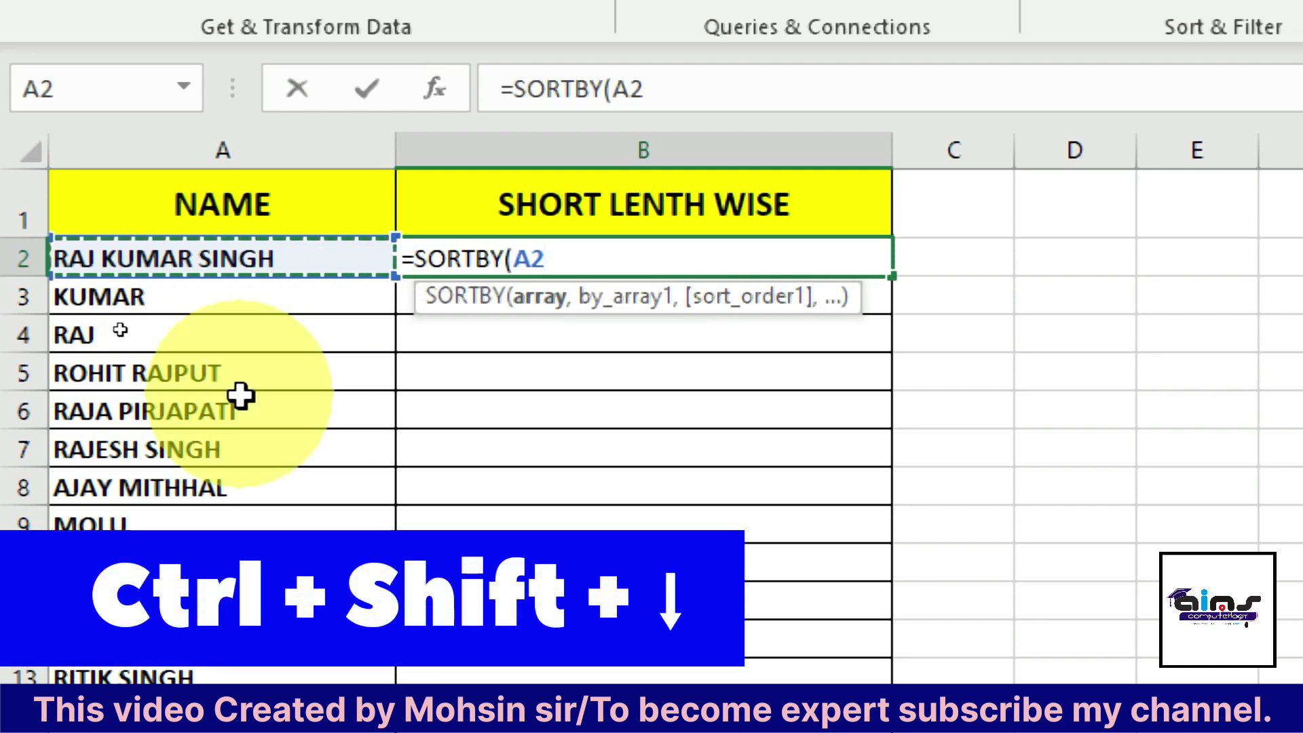
key("ctrl+shift+Down")
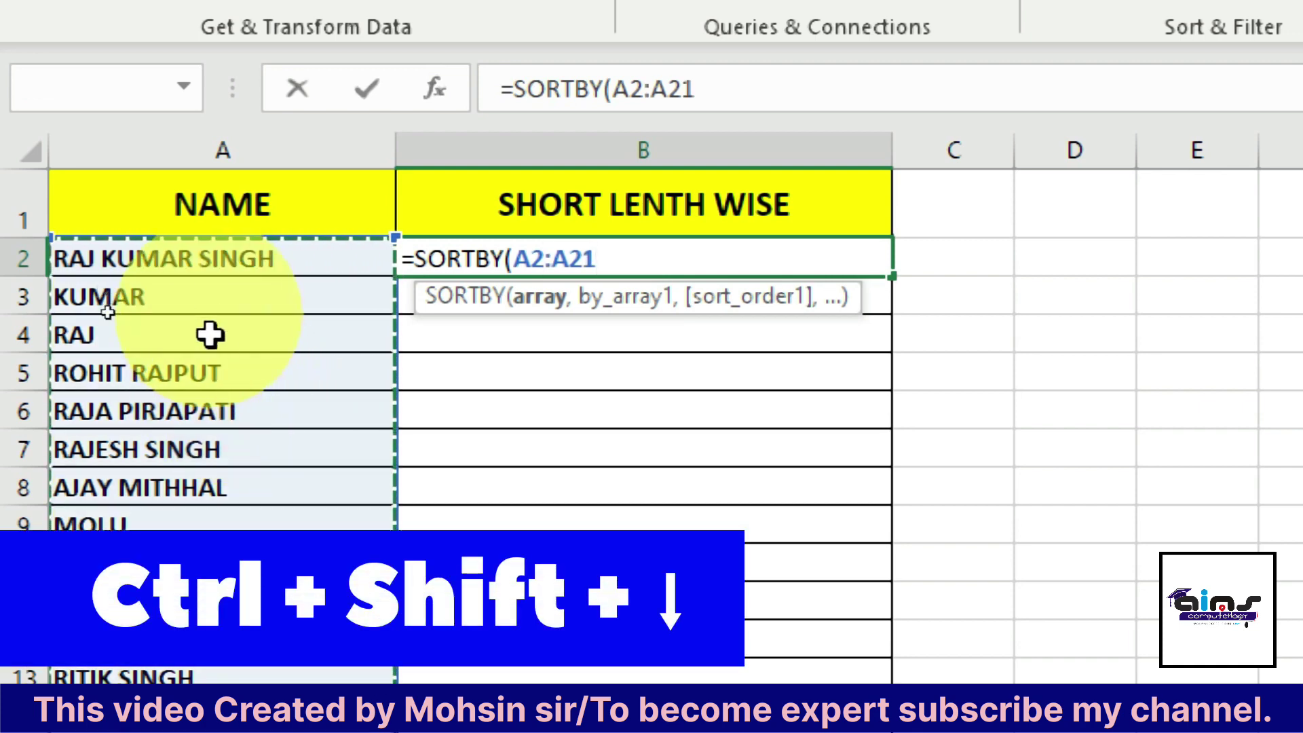
scroll(215, 417, "down", 6)
scroll(215, 416, "up", 1)
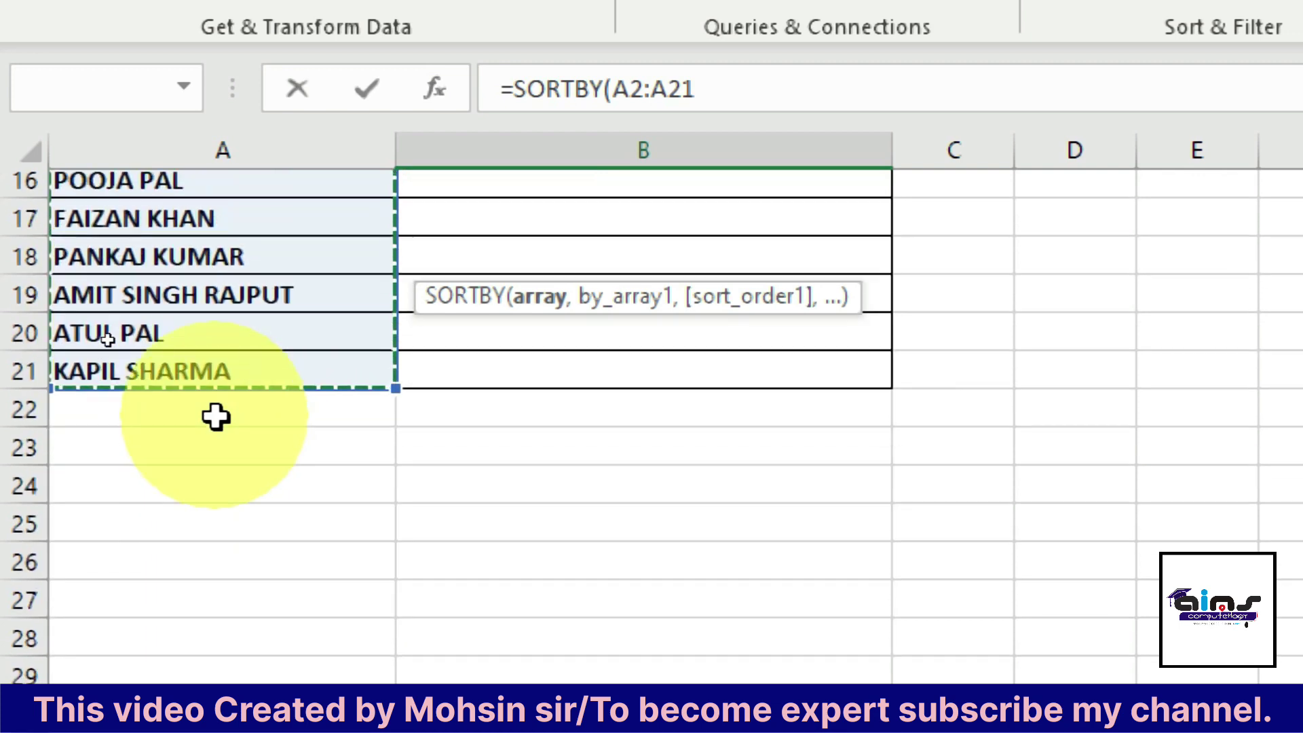
scroll(215, 416, "up", 3)
scroll(217, 416, "up", 2)
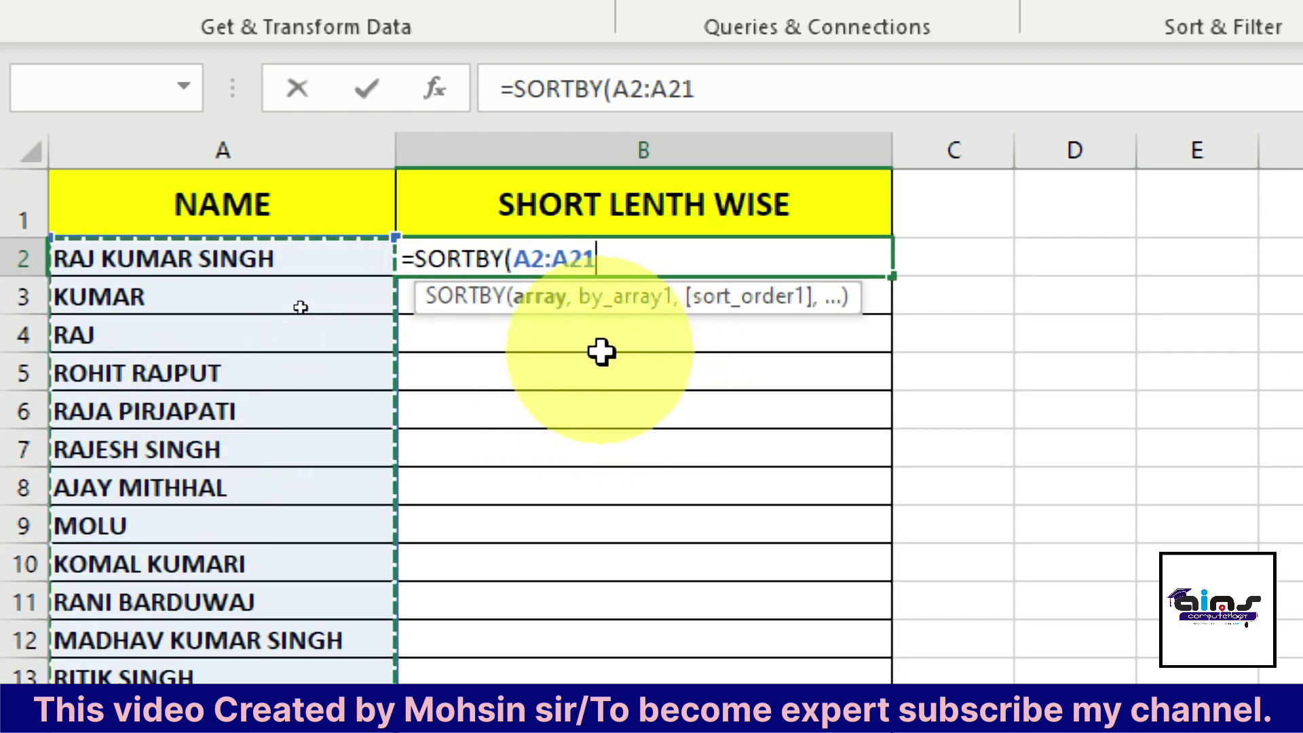
type(",")
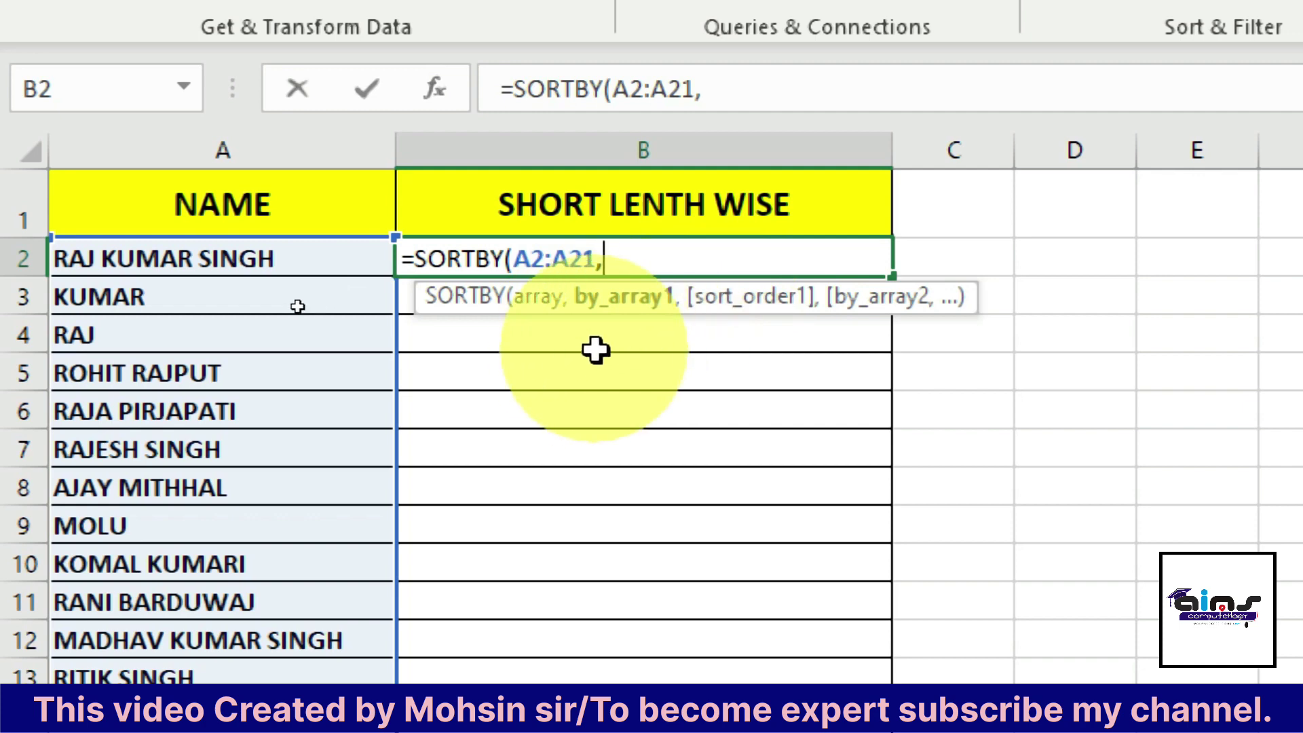
Add LEN(A2:A21) as the sort-by key in the B2 formula
type("LE")
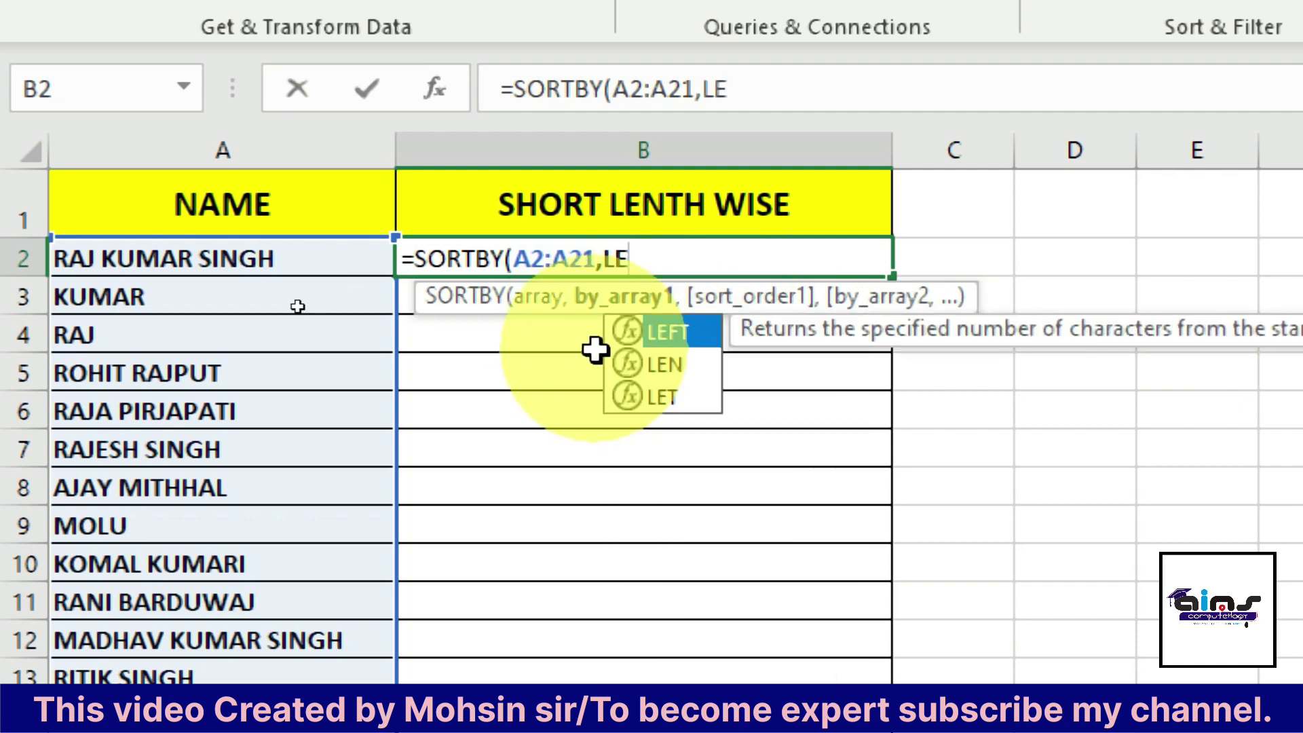
type("N")
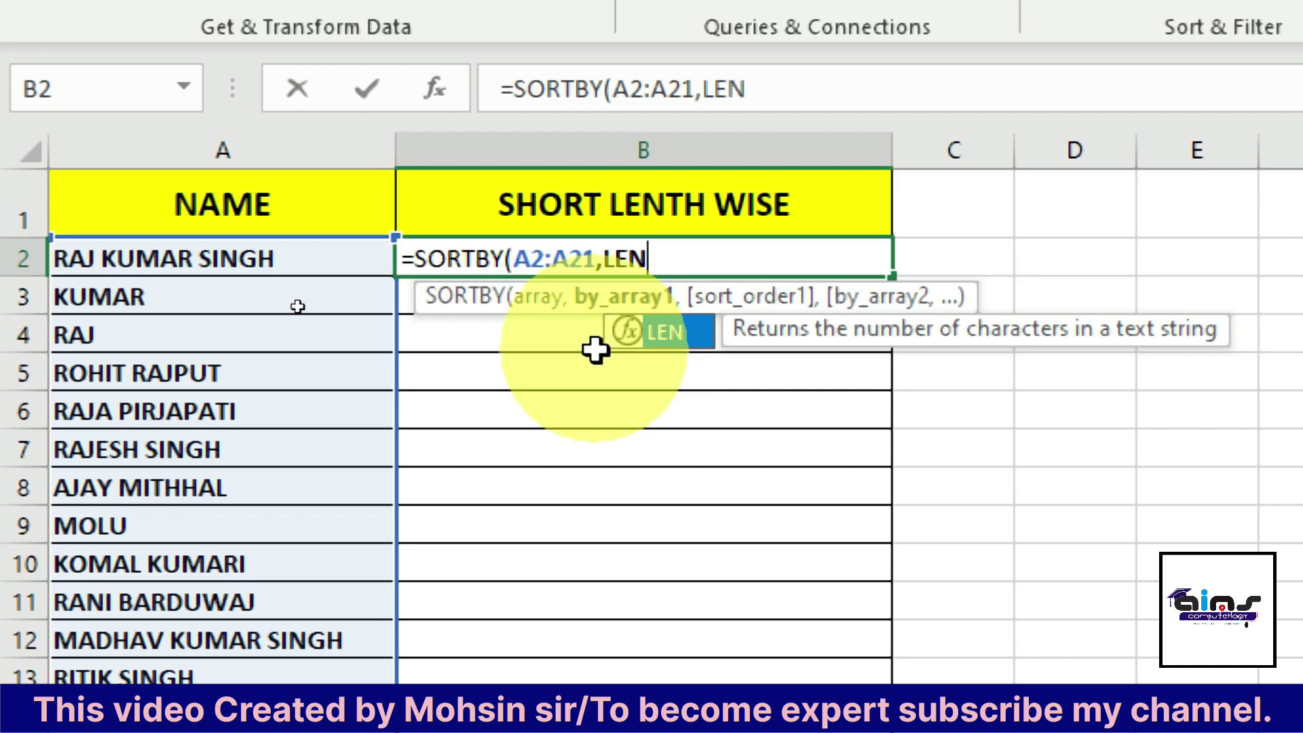
type("(")
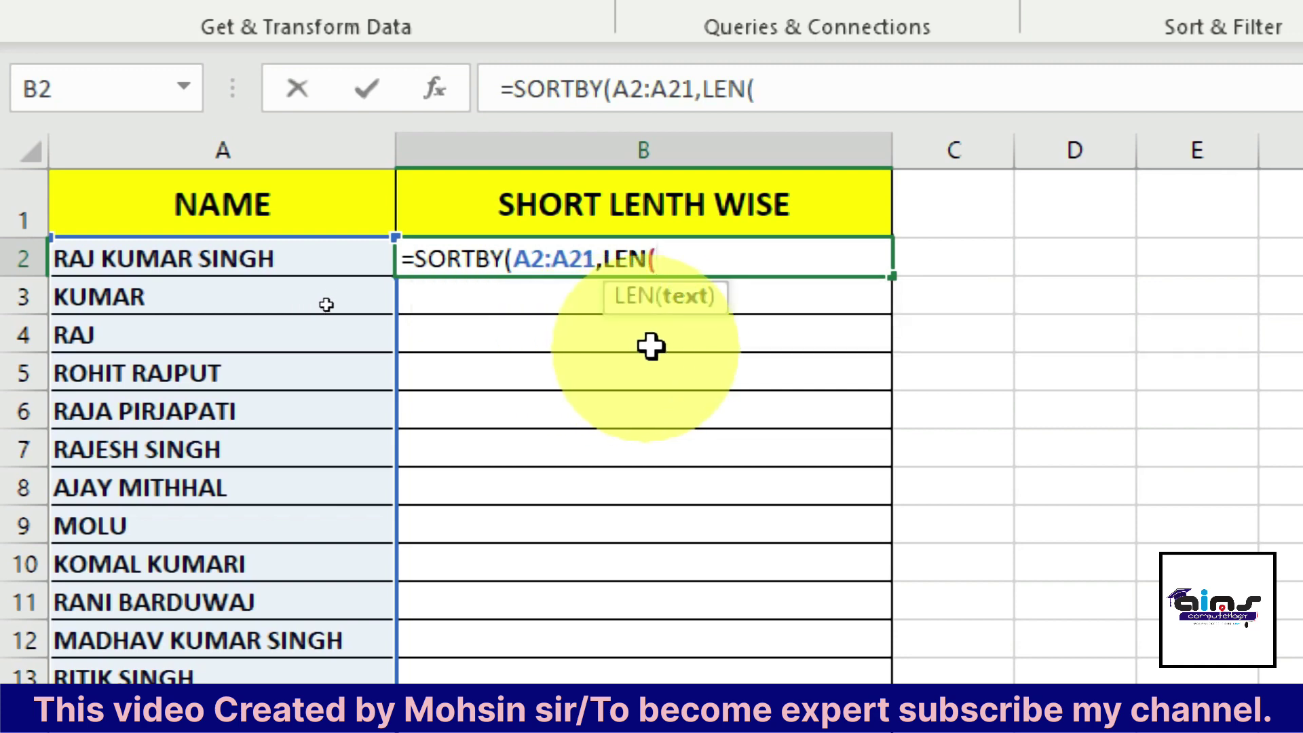
left_click(246, 256)
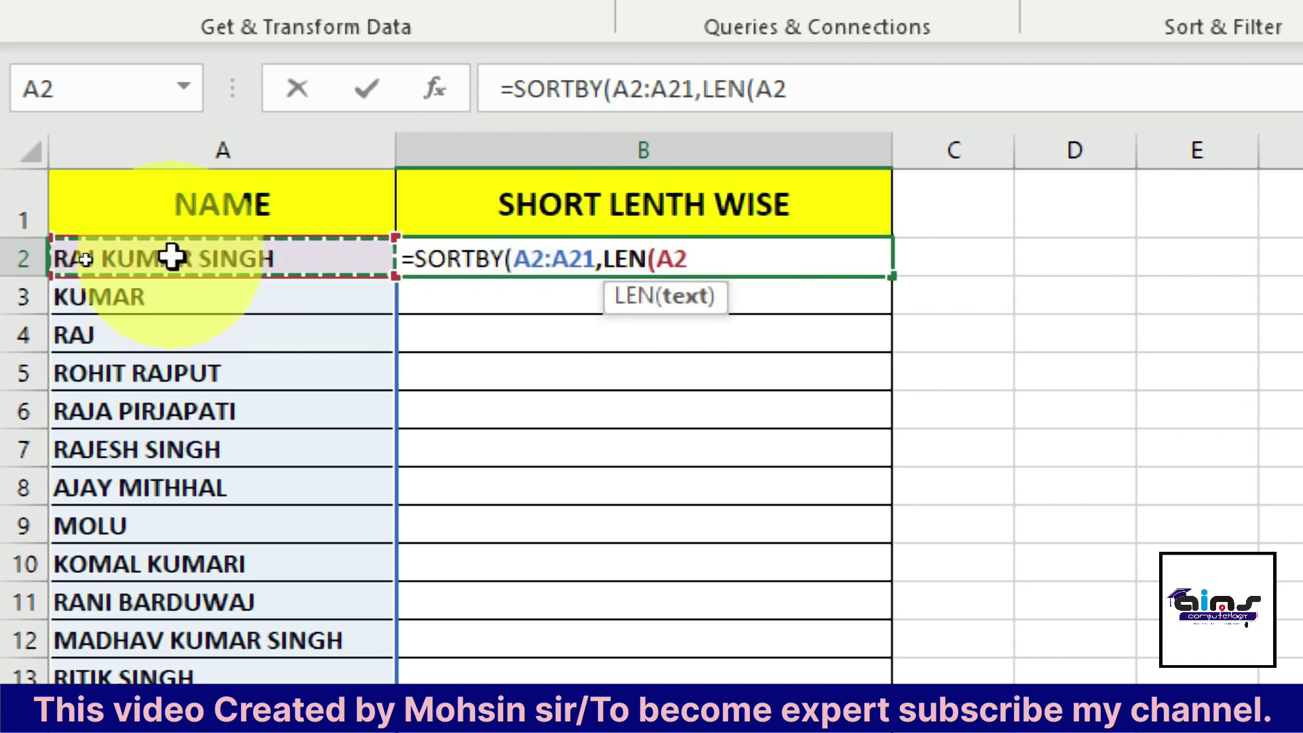
key("ctrl+shift+Down")
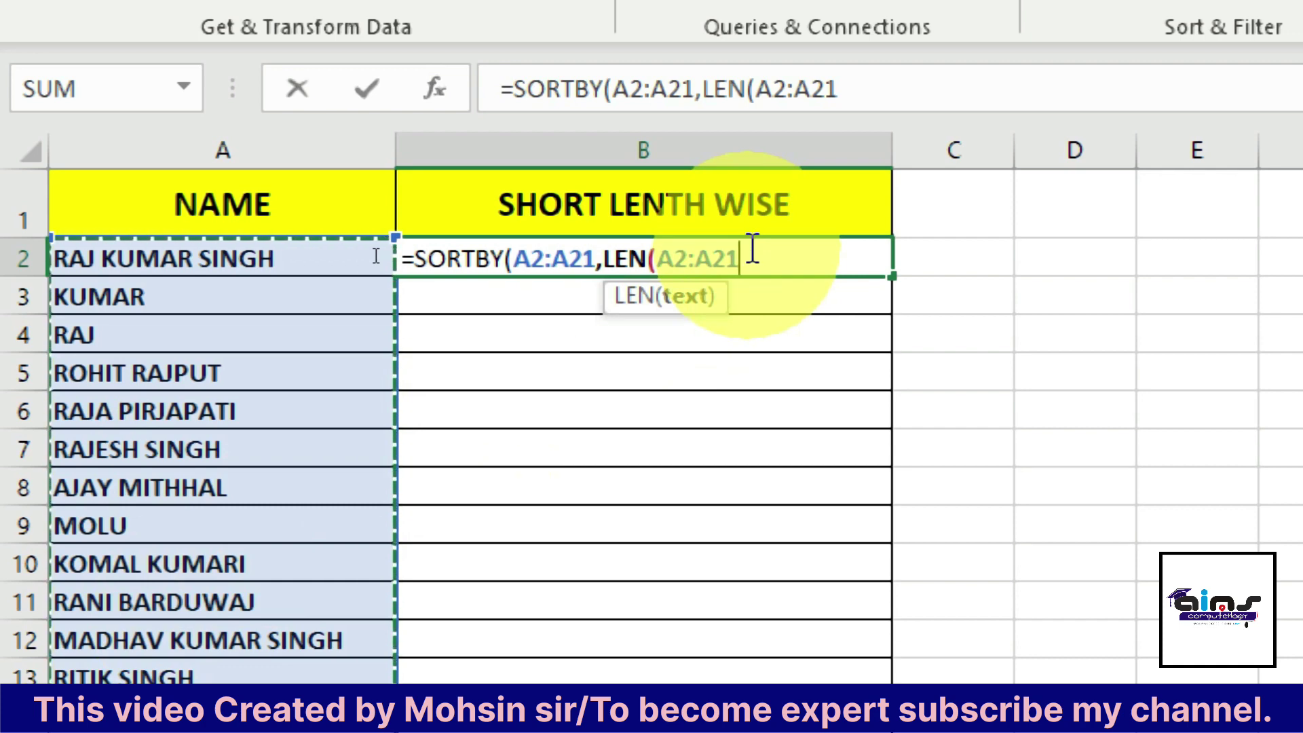
type(")")
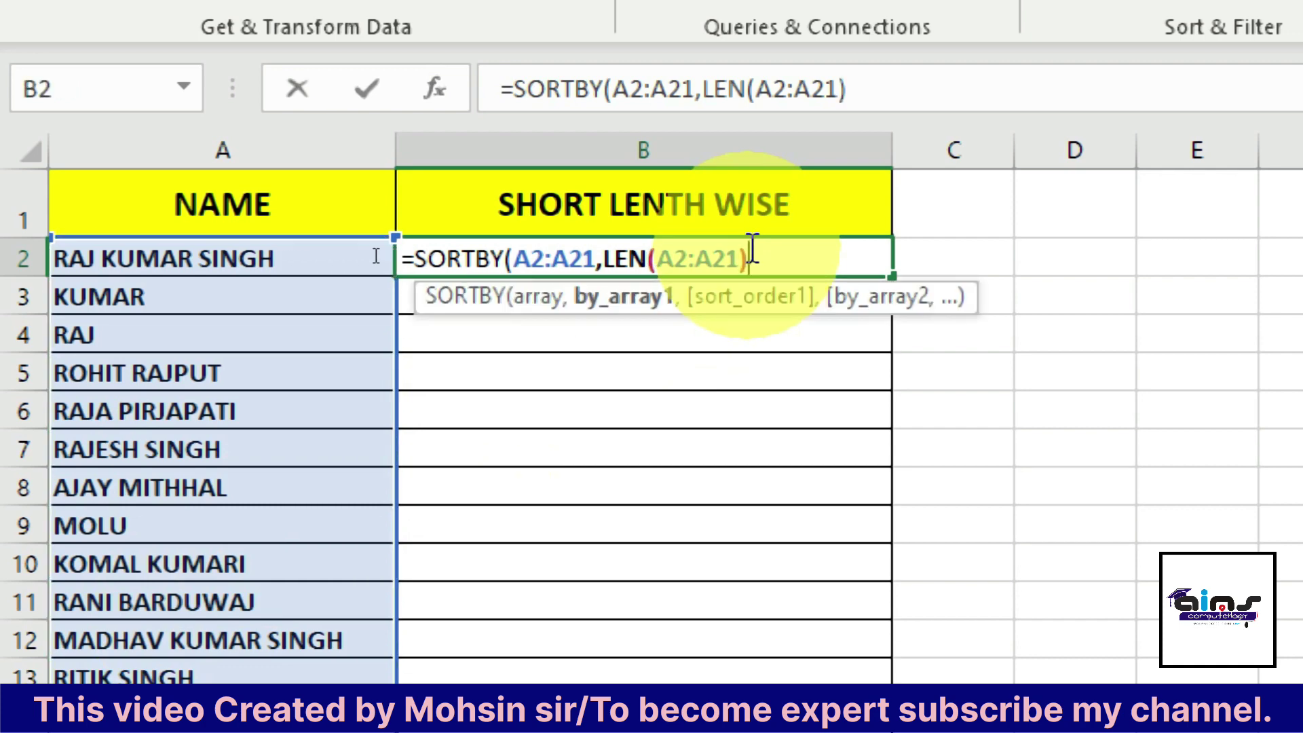
type(",1")
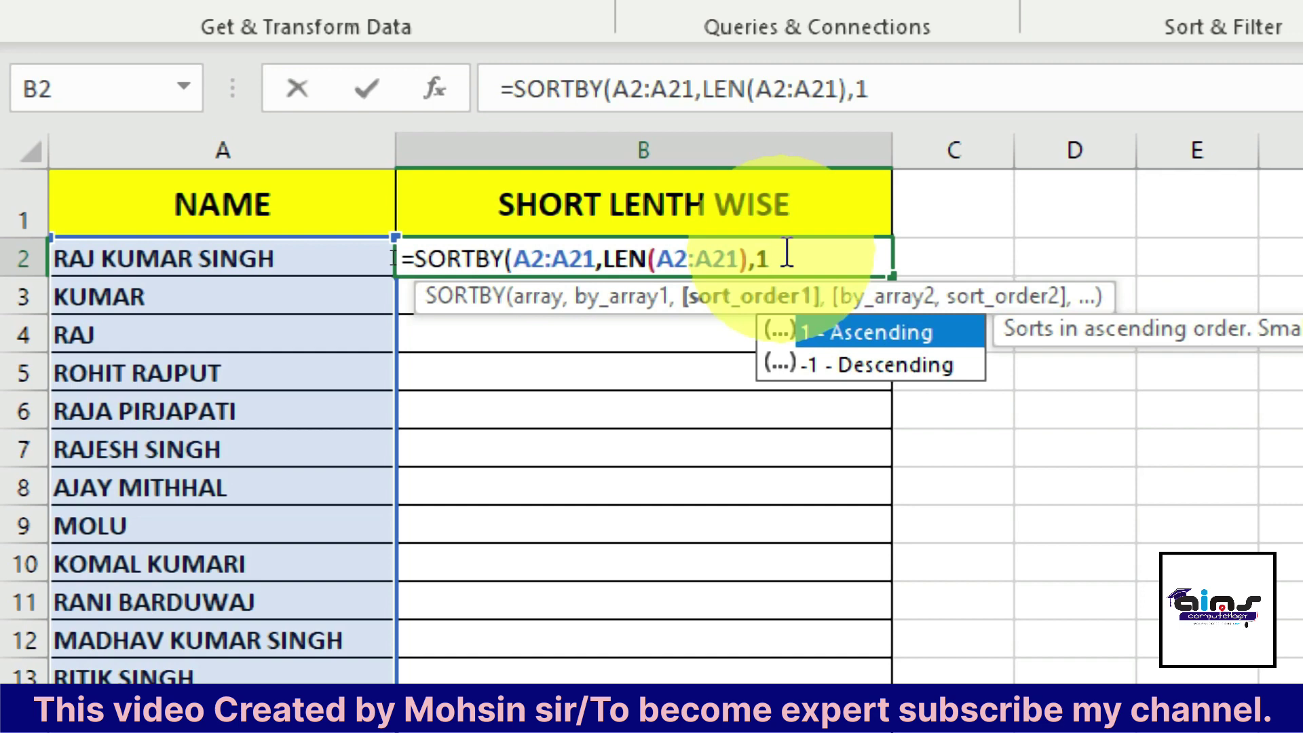
Commit =SORTBY(A2:A21,LEN(A2:A21),1) in B2, accepting Excel's suggested correction
type(")")
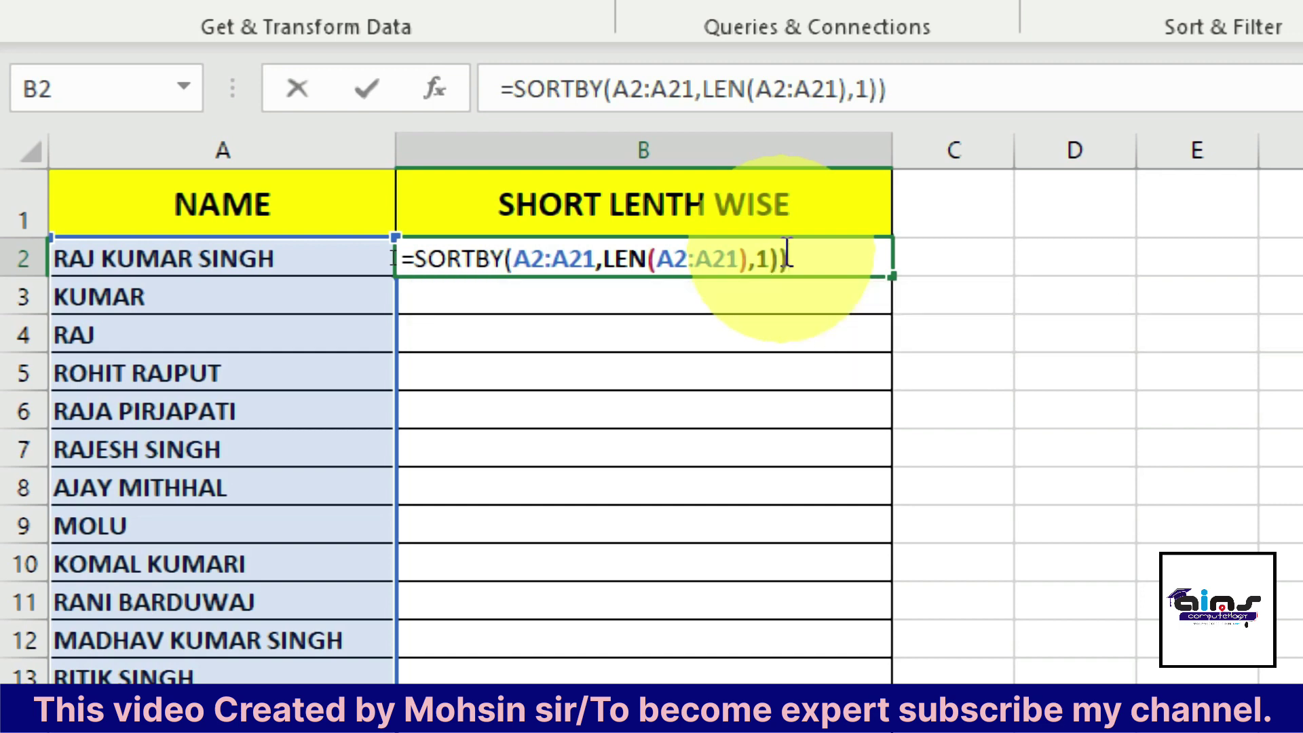
key("Return")
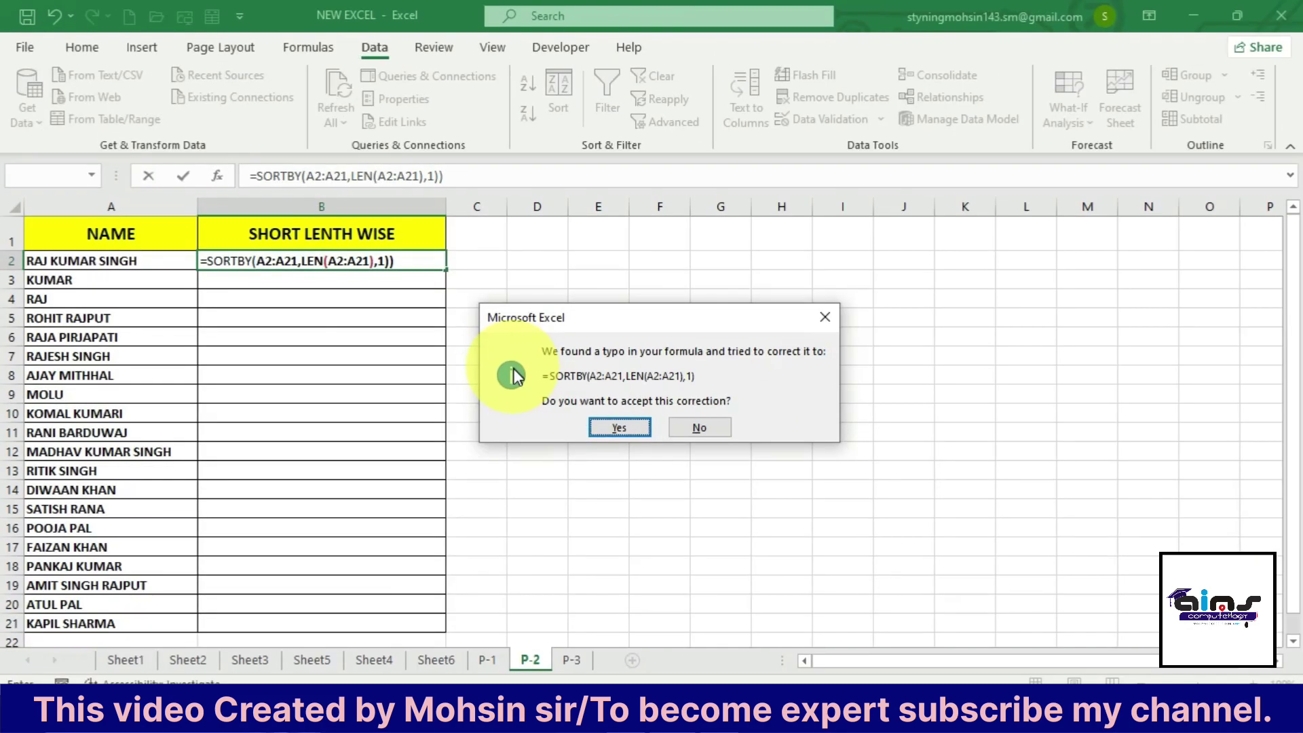
left_click(619, 428)
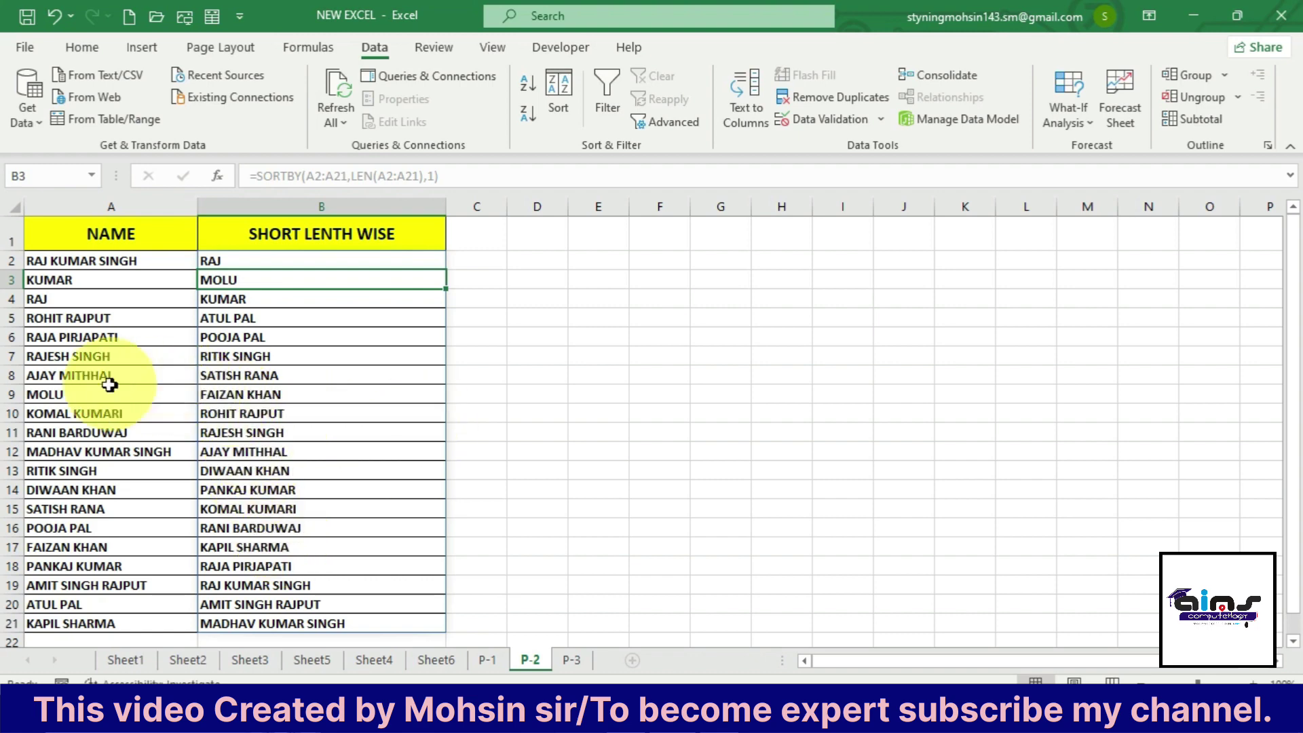
left_click(79, 394)
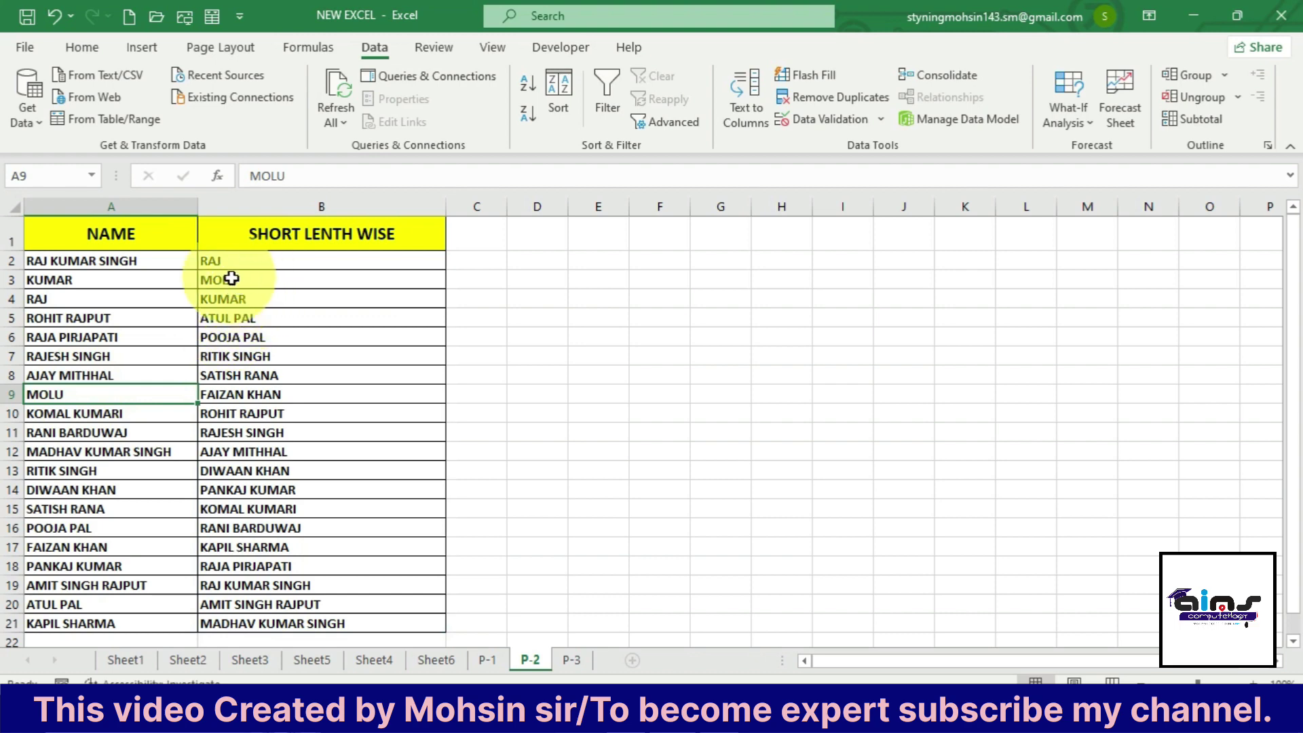
double_click(140, 393)
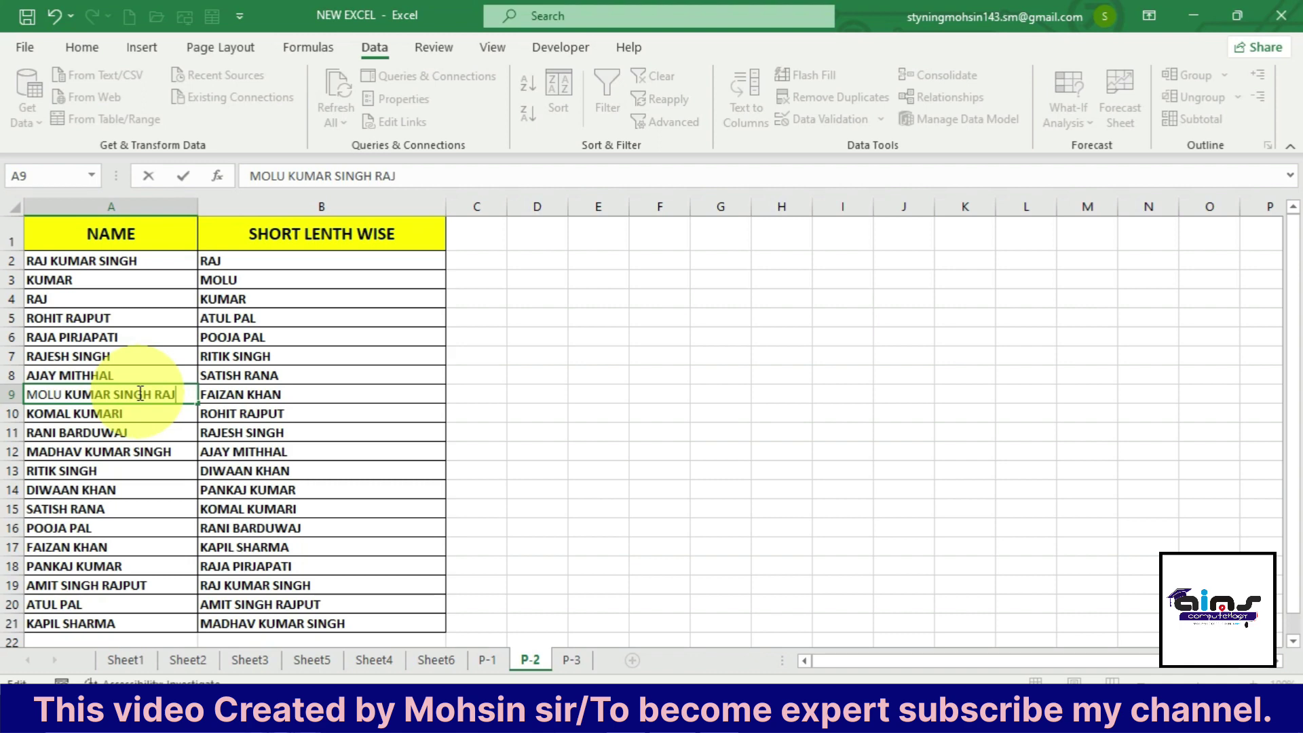
type("PUT")
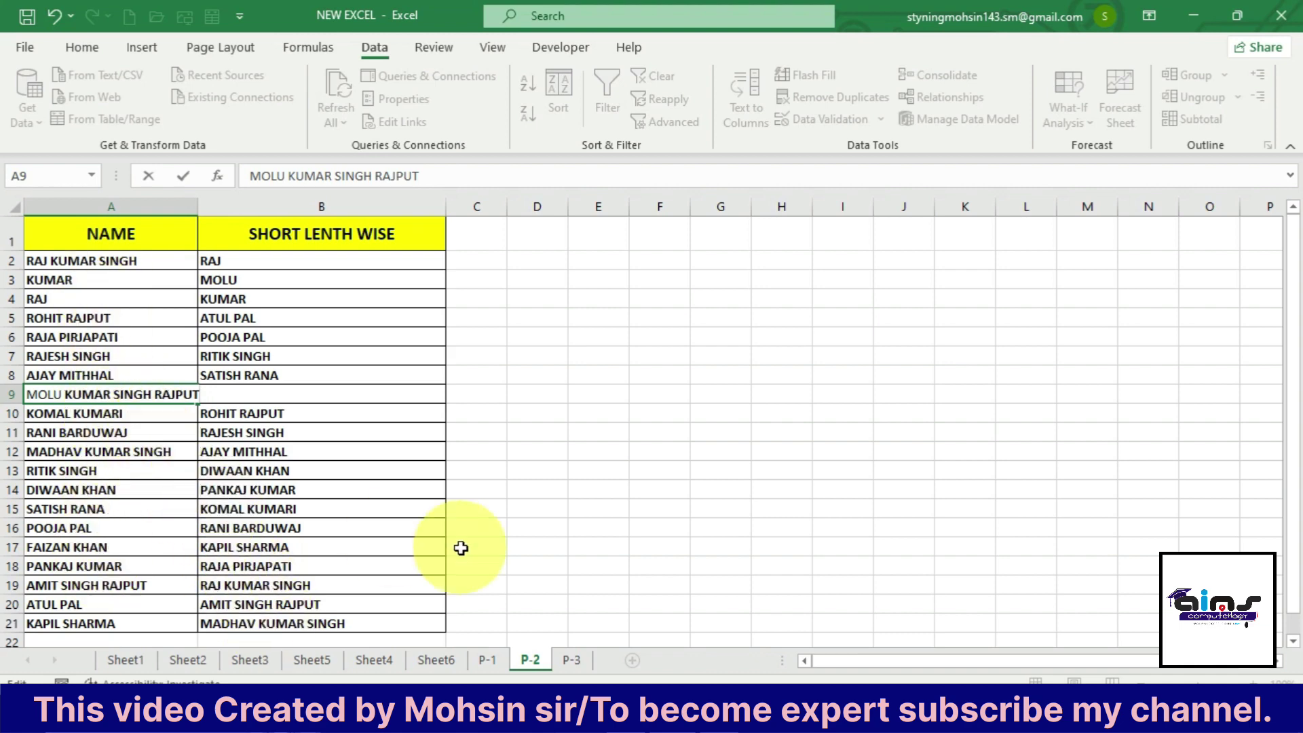
key("Return")
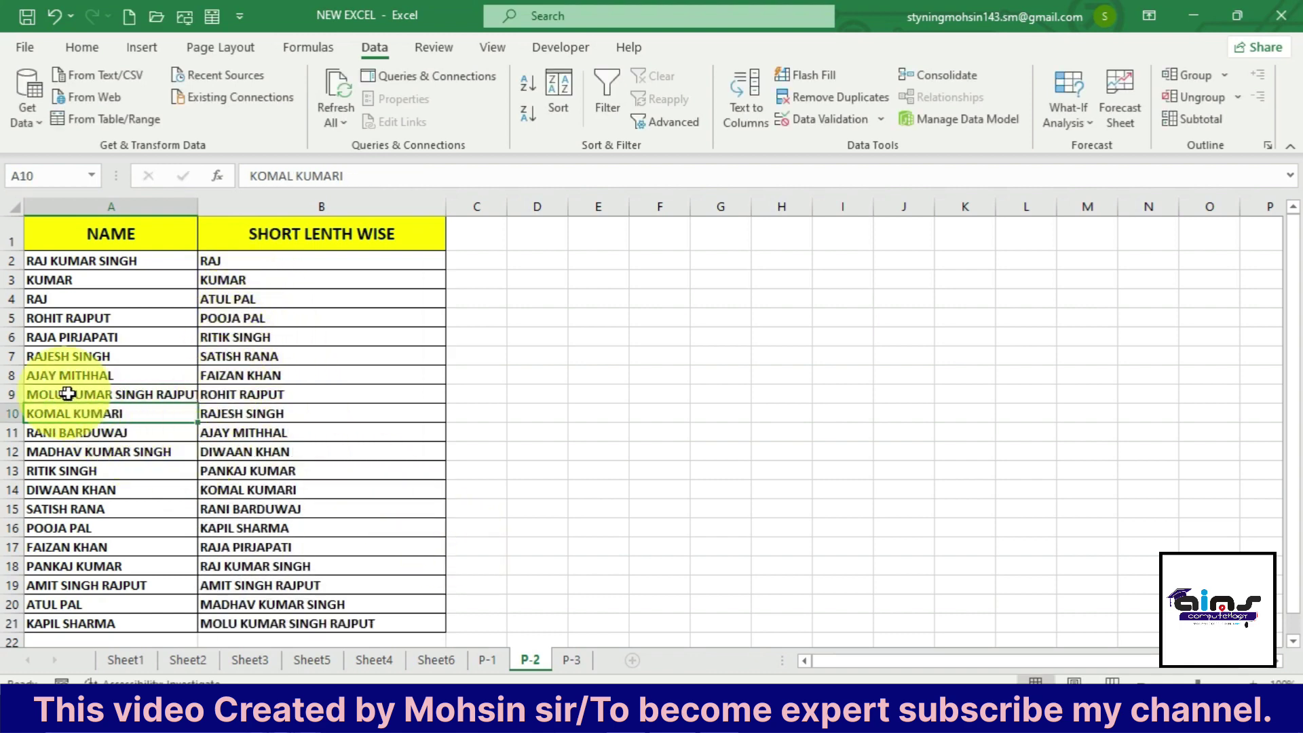
left_click_drag(198, 207, 213, 206)
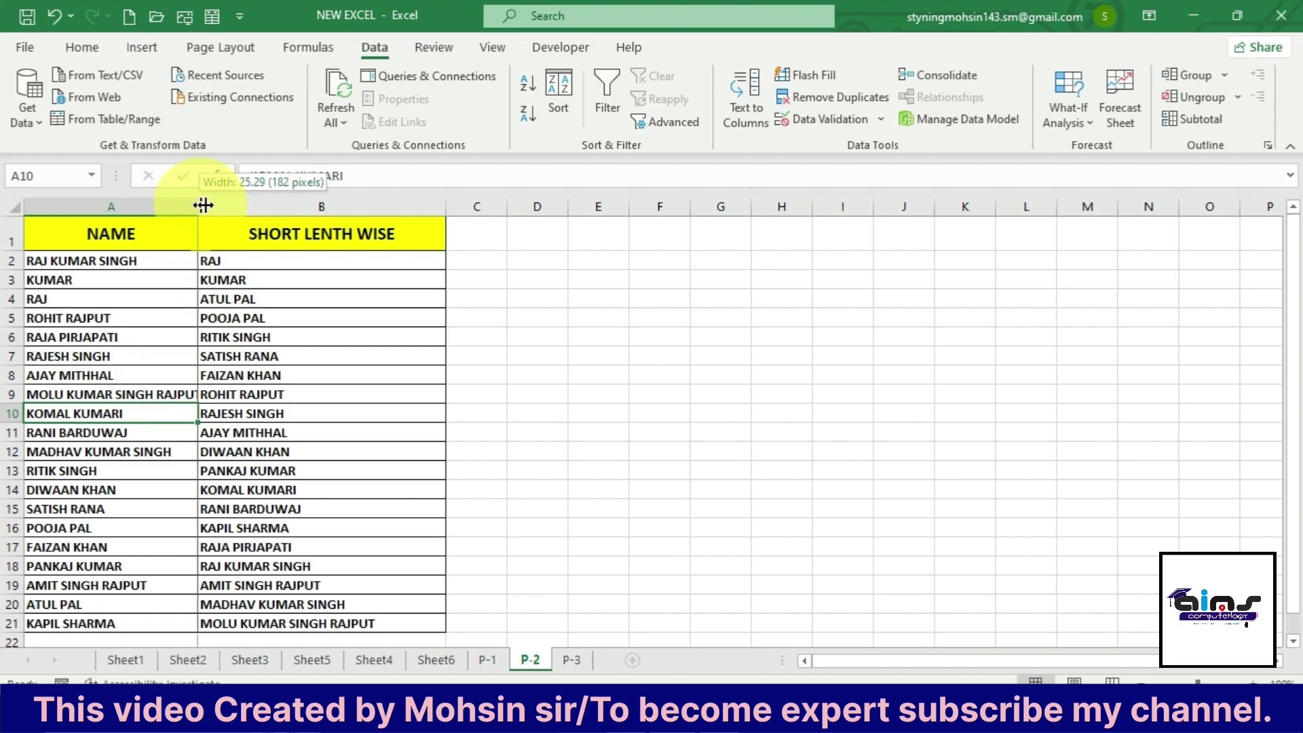
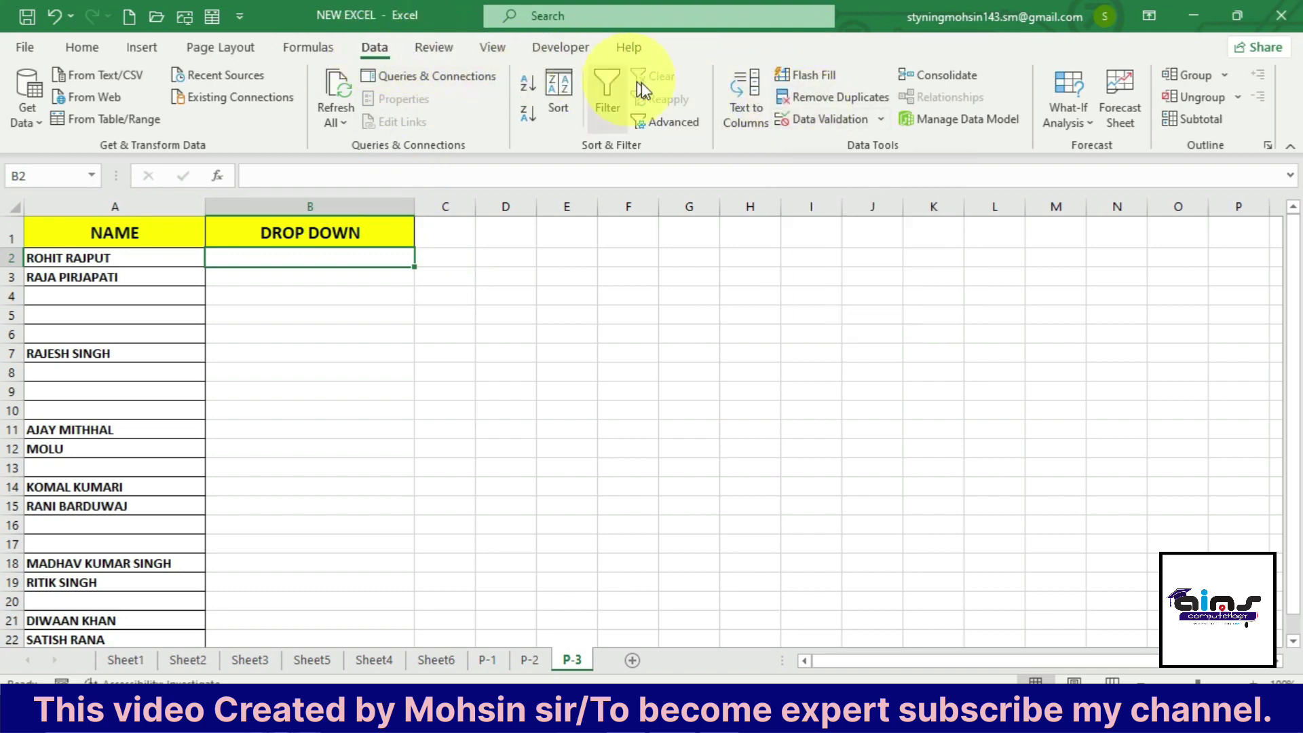
Give B2 a List validation with its source set to =$A$2:$A$22
left_click(815, 120)
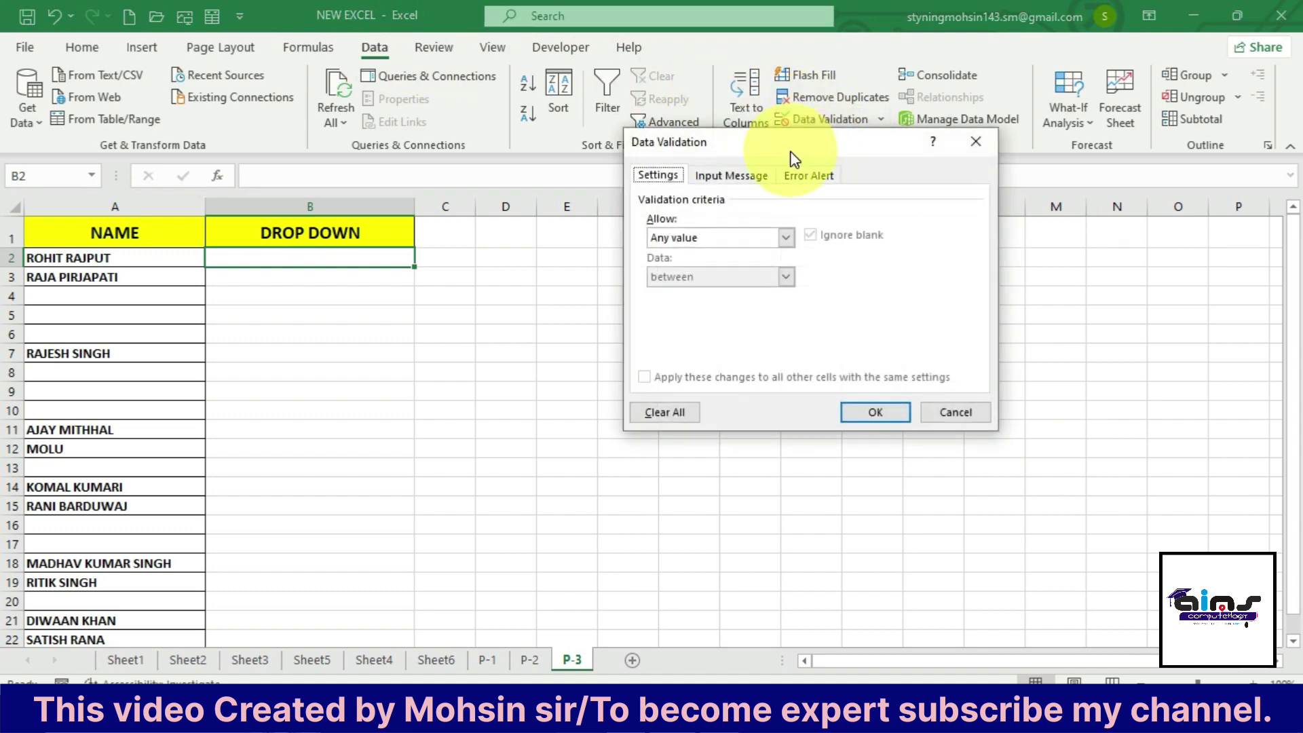
left_click_drag(781, 150, 653, 160)
left_click(560, 249)
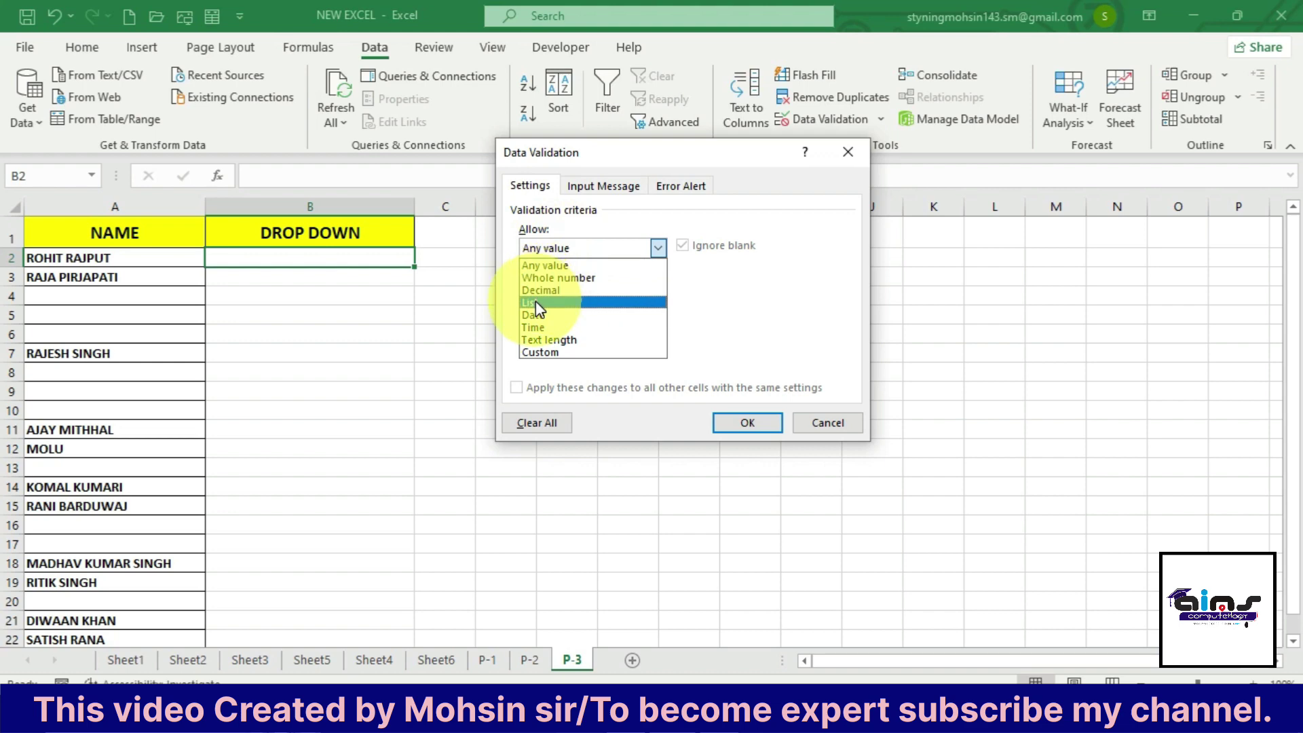
left_click(535, 303)
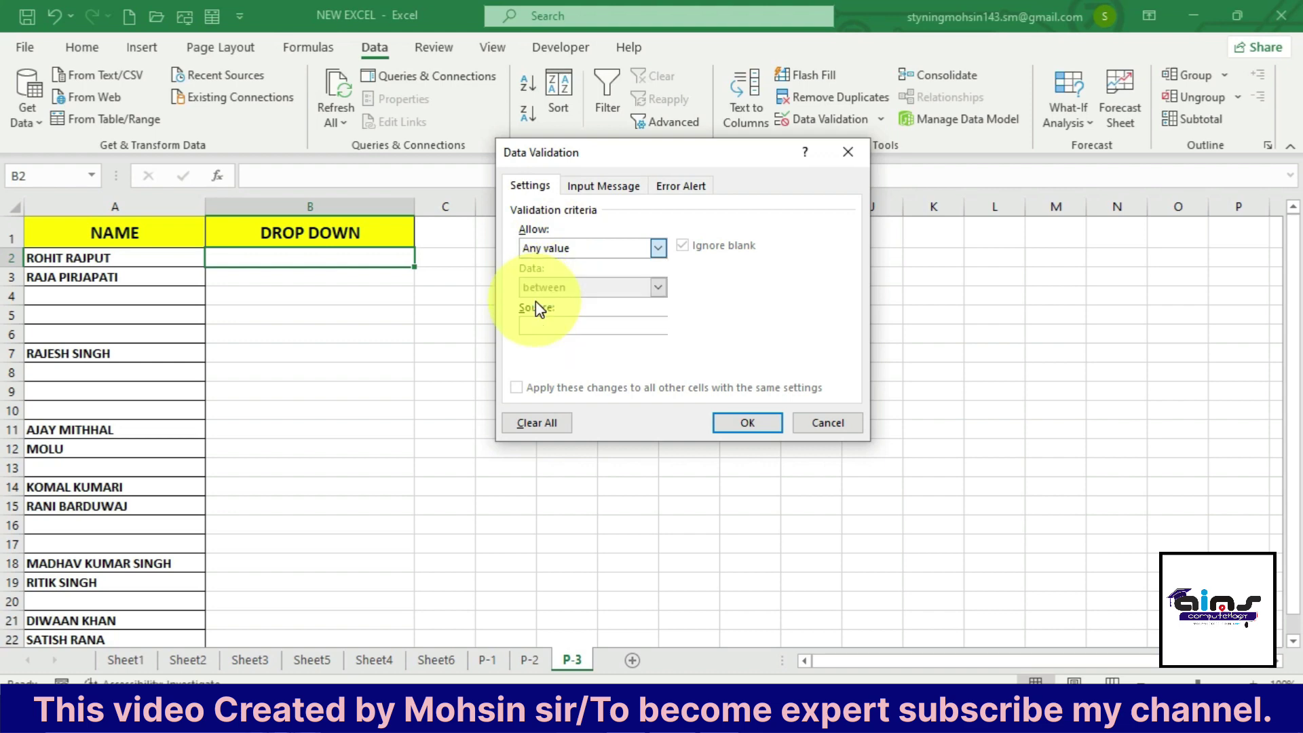
left_click(538, 326)
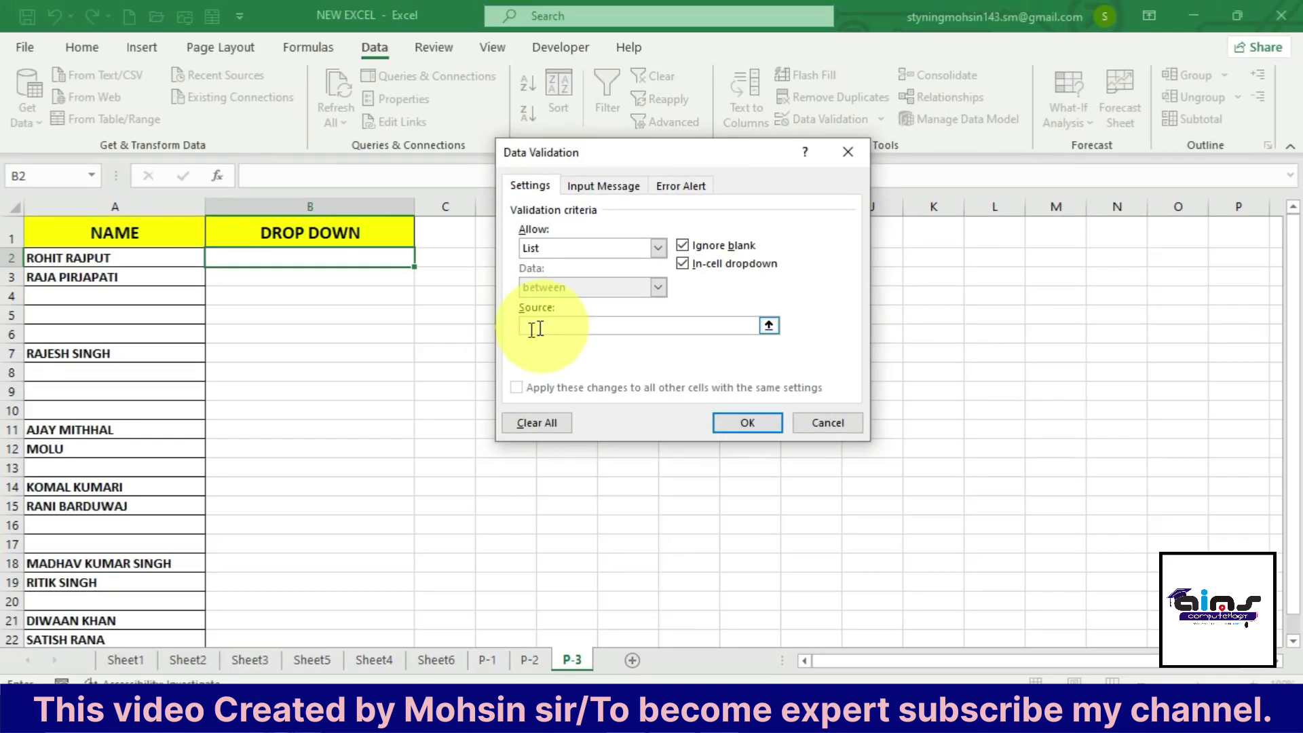
left_click(536, 329)
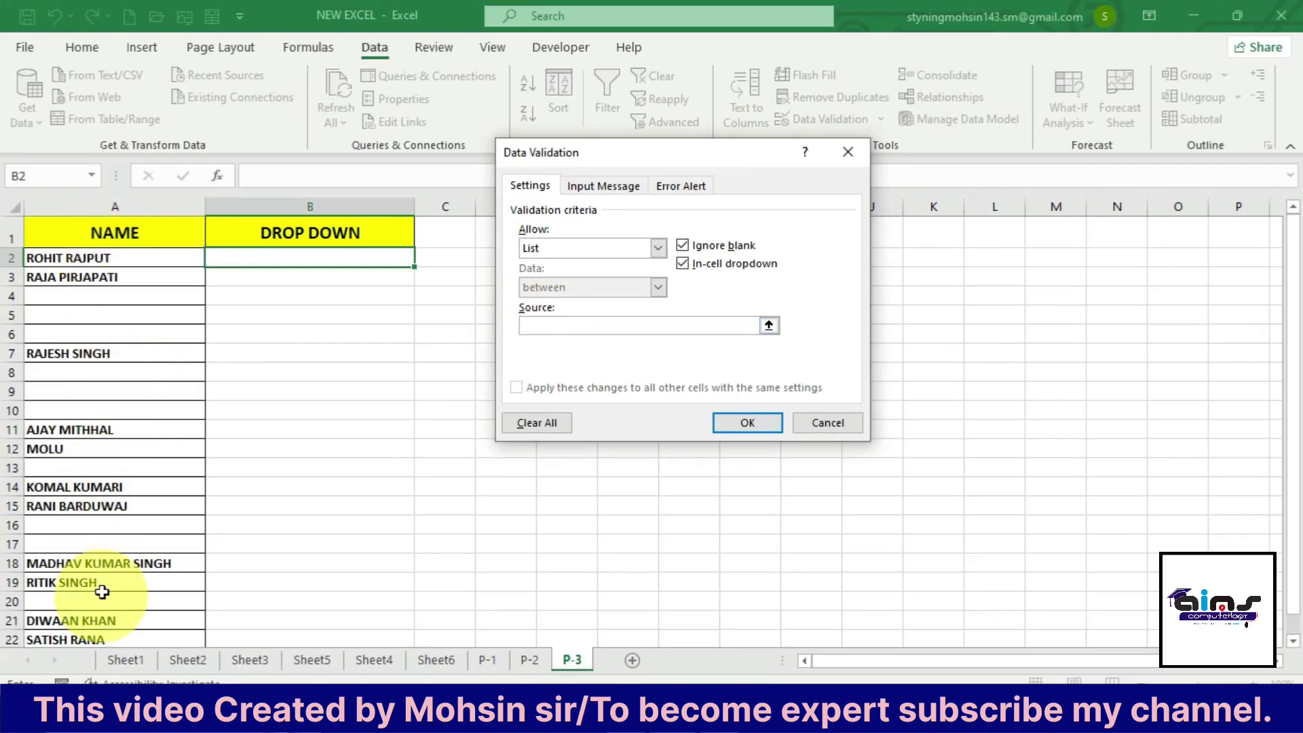
mouse_move(102, 258)
left_mouse_down()
mouse_move(132, 570)
mouse_move(131, 551)
left_mouse_up()
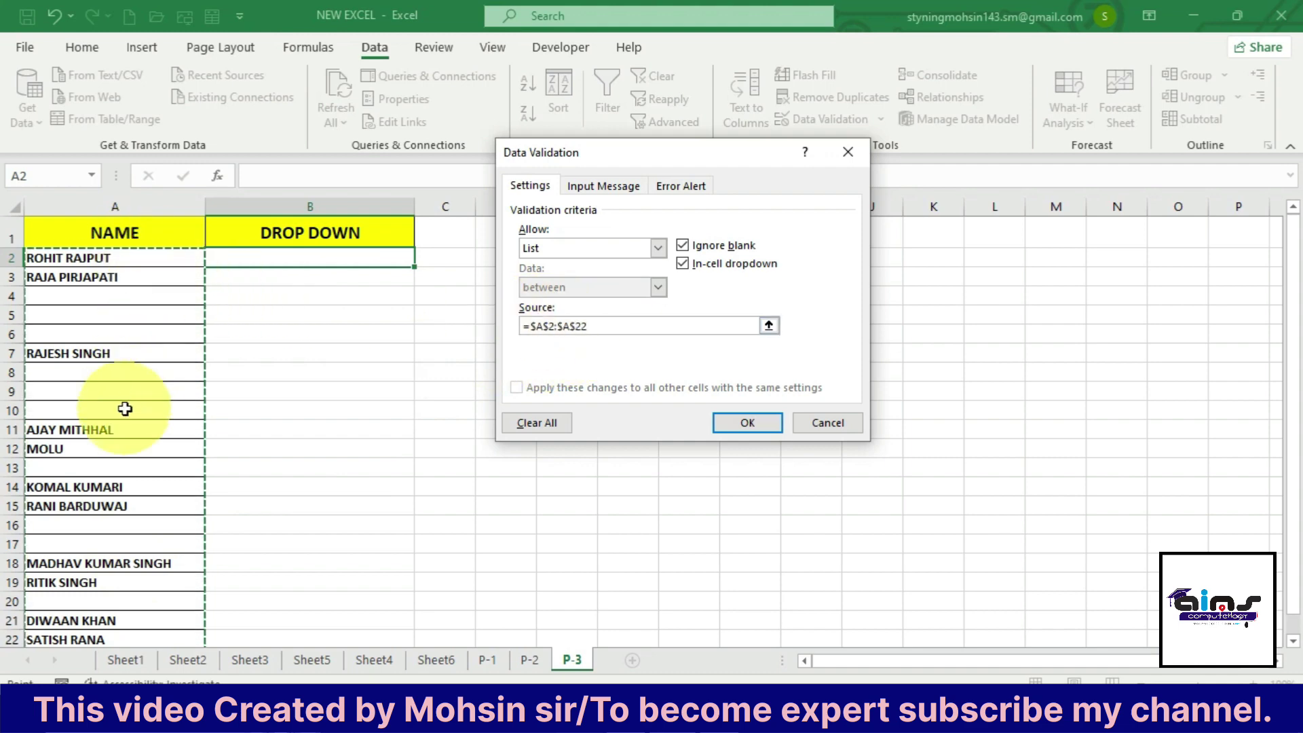
Apply the list validation and open B2's drop-down of names
left_click(747, 424)
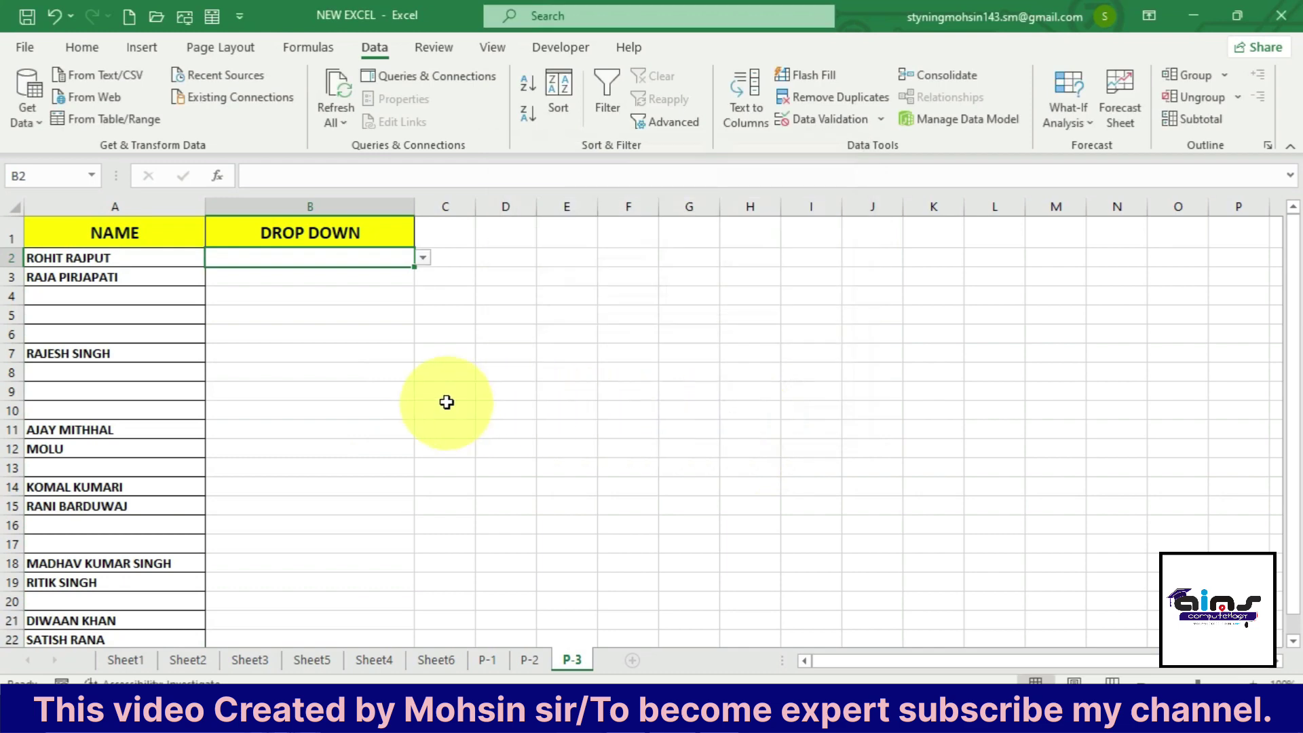
left_click(422, 259)
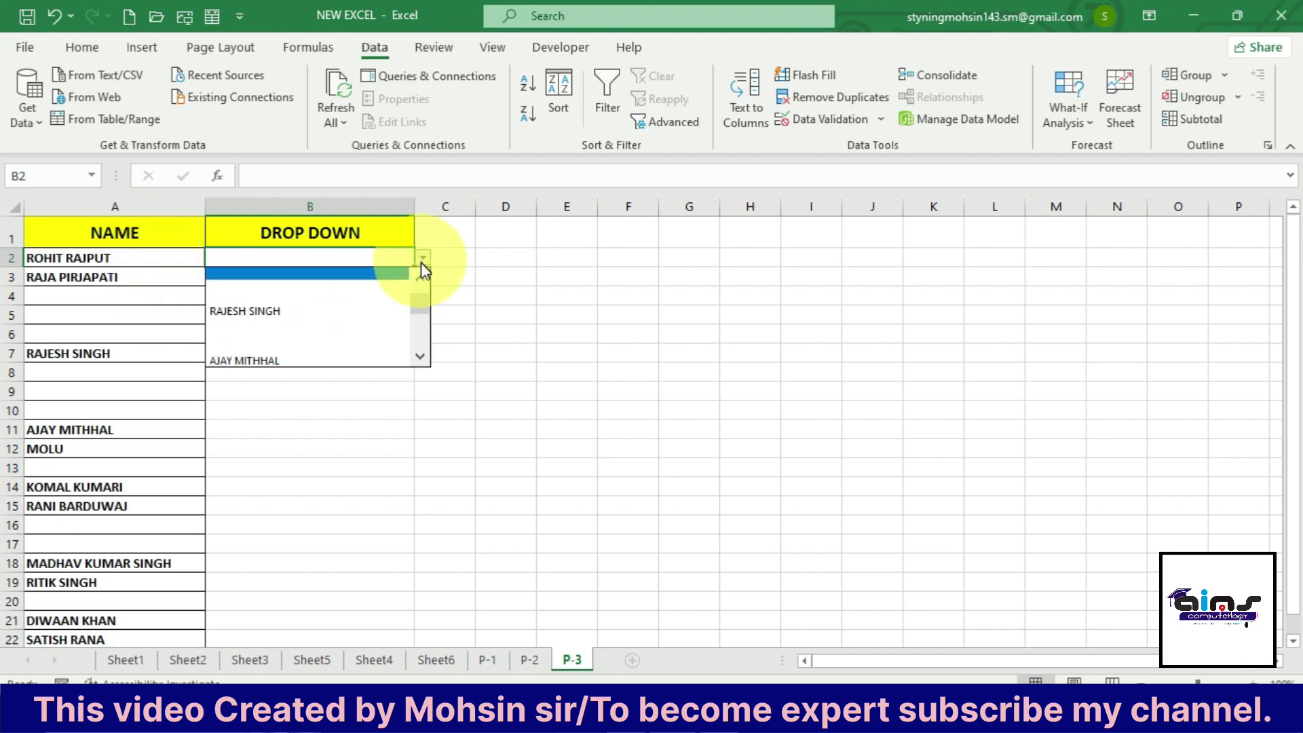
left_click_drag(421, 297, 329, 279)
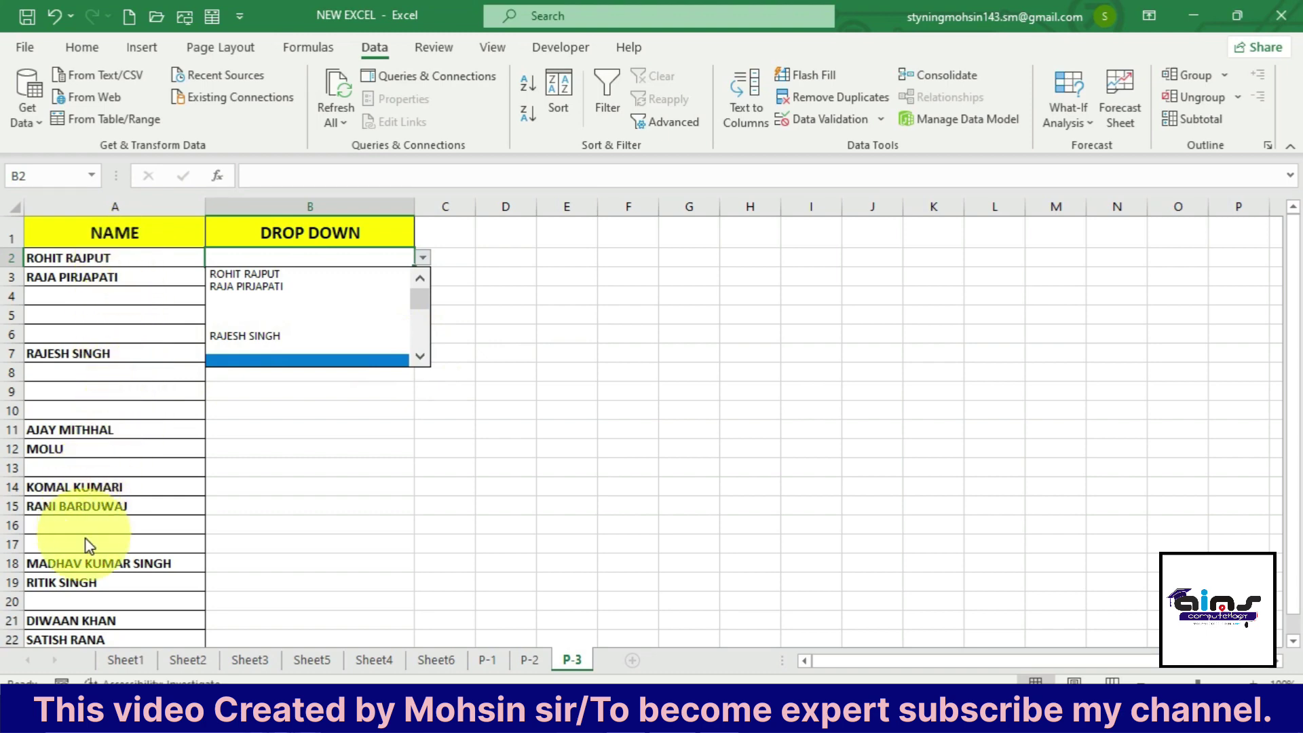
Scroll to the end of B2's list, noting the blank choices, and close it unchanged
left_click(420, 355)
left_click(420, 356)
left_click(420, 356)
left_click(420, 356)
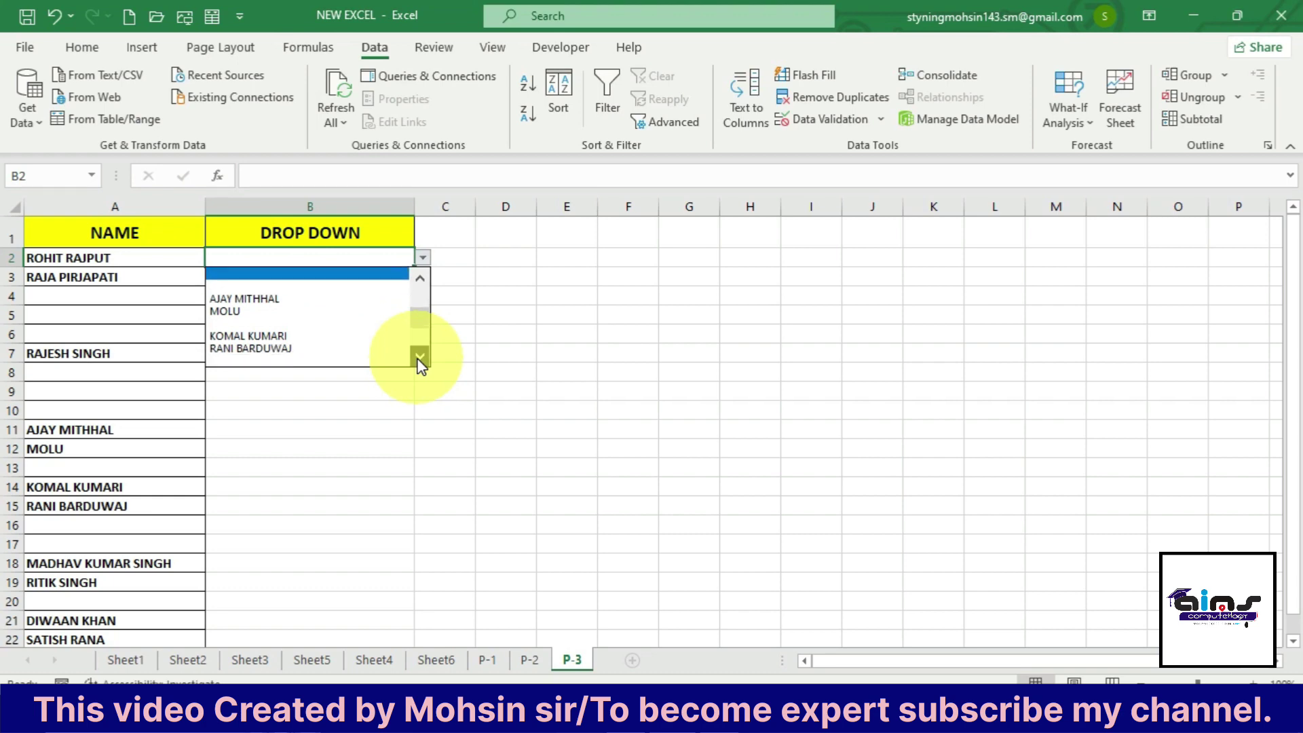
left_click(420, 357)
left_click(420, 357)
left_click(420, 357)
left_click(420, 357)
left_click(420, 357)
left_click(420, 357)
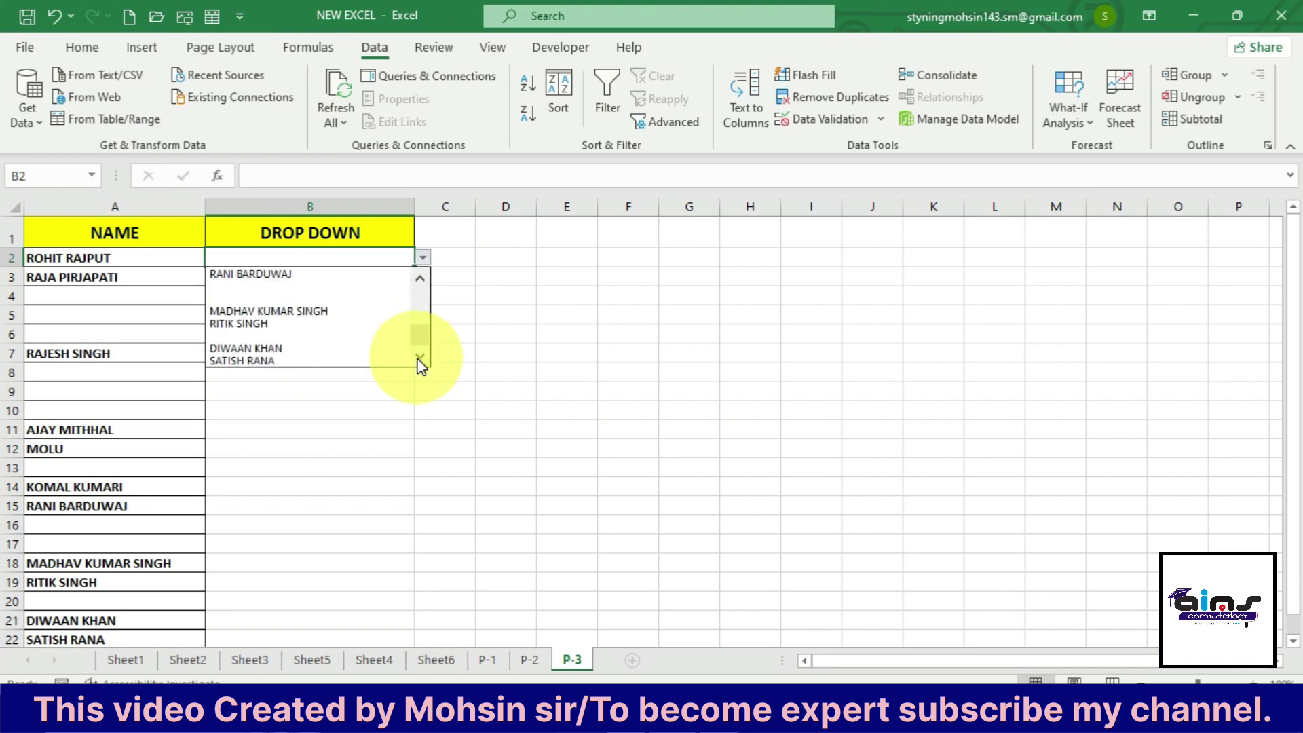
left_click_drag(420, 336, 421, 291)
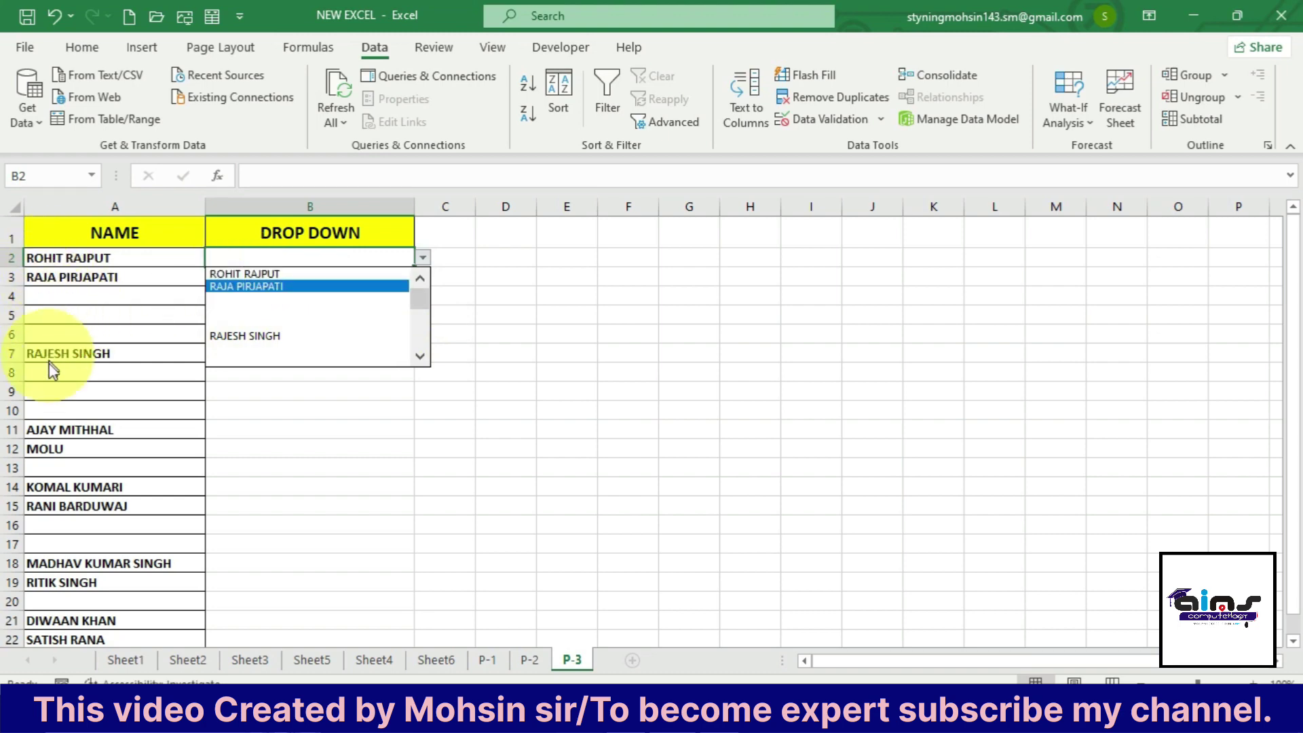
left_click(68, 534)
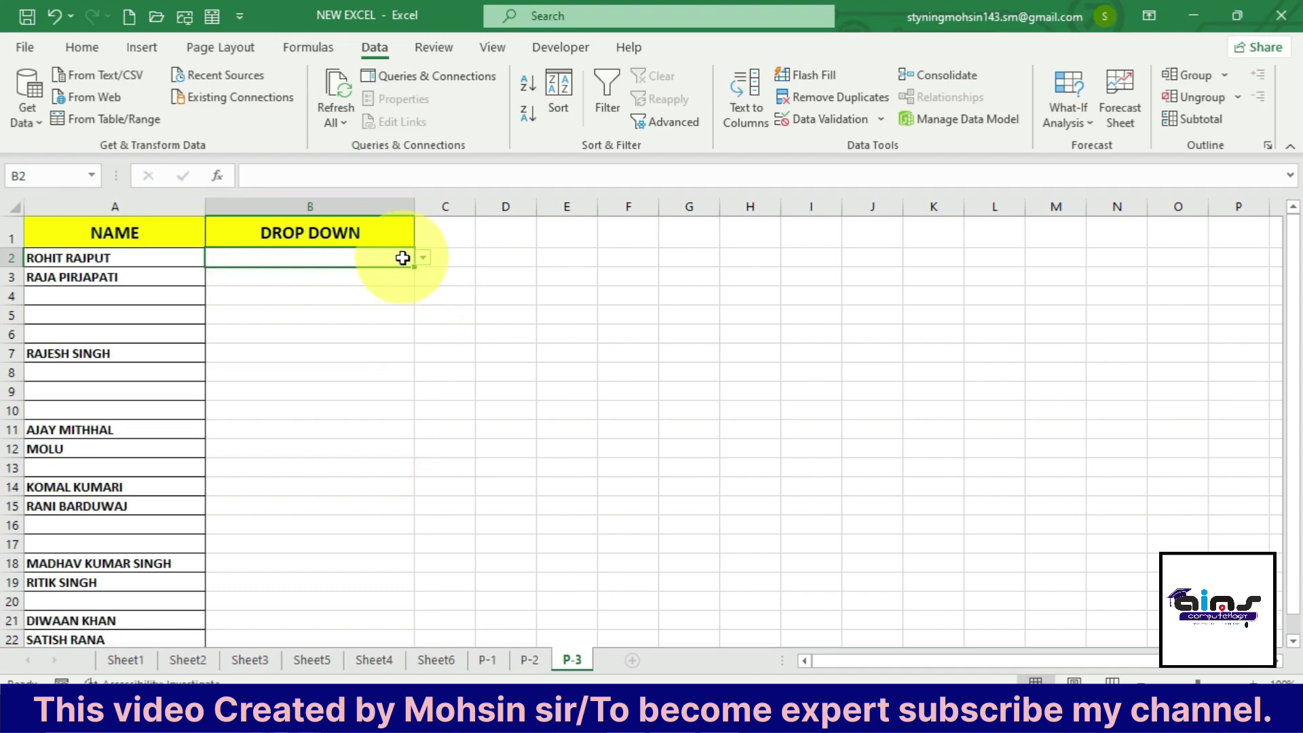
Widen columns F and E, with E at 20.29, and select cell E2
left_click(455, 297)
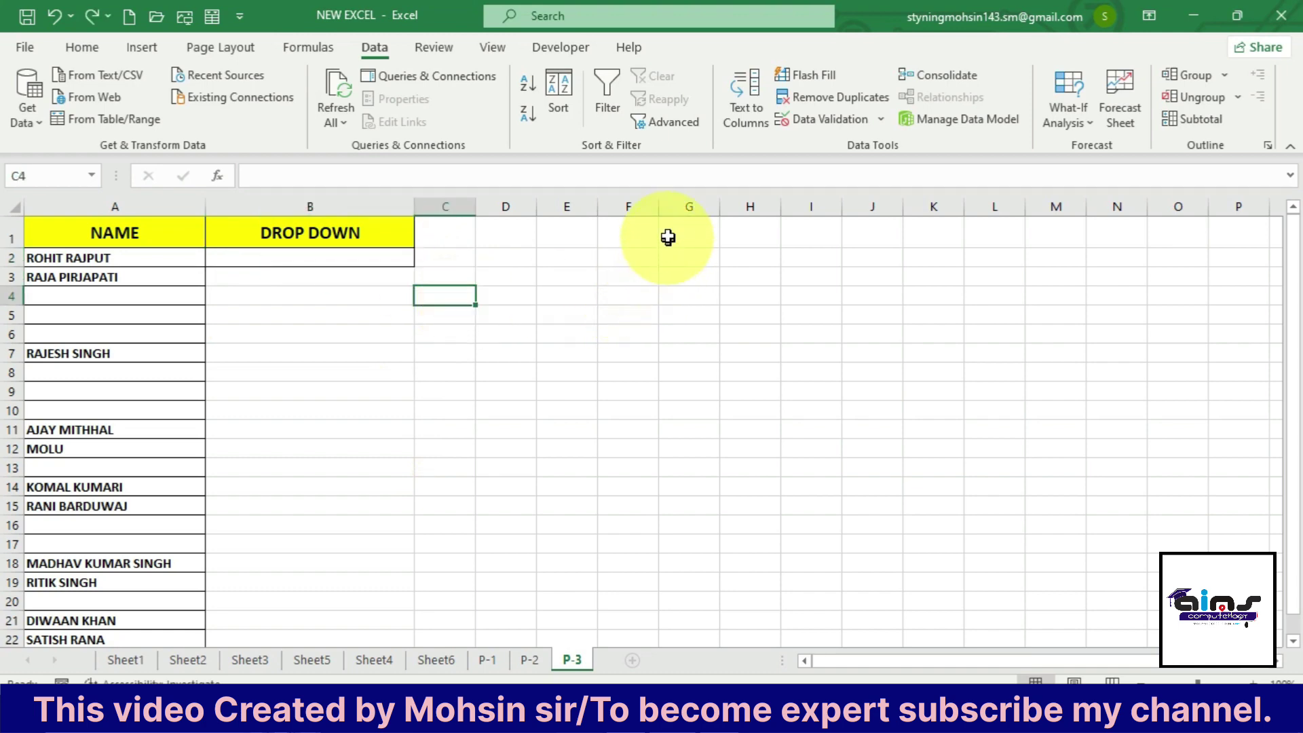
left_click_drag(664, 211, 791, 207)
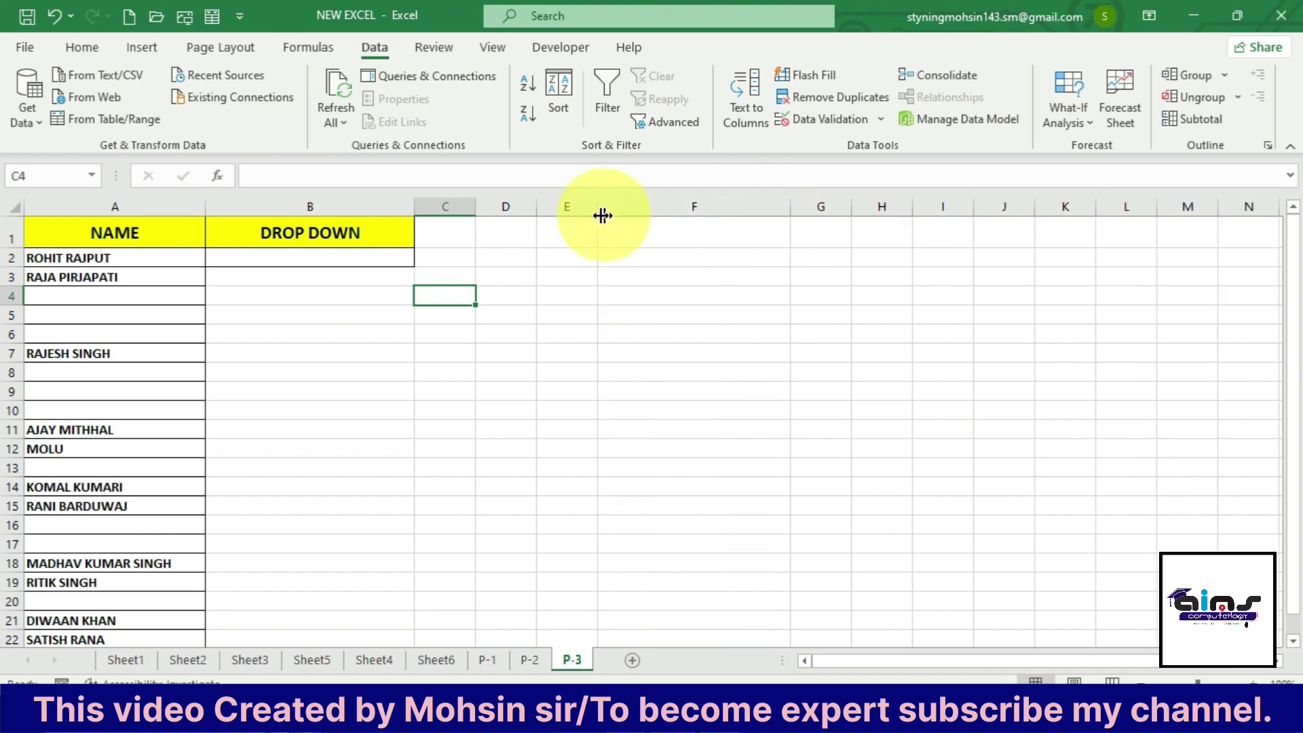
left_click_drag(598, 210, 699, 210)
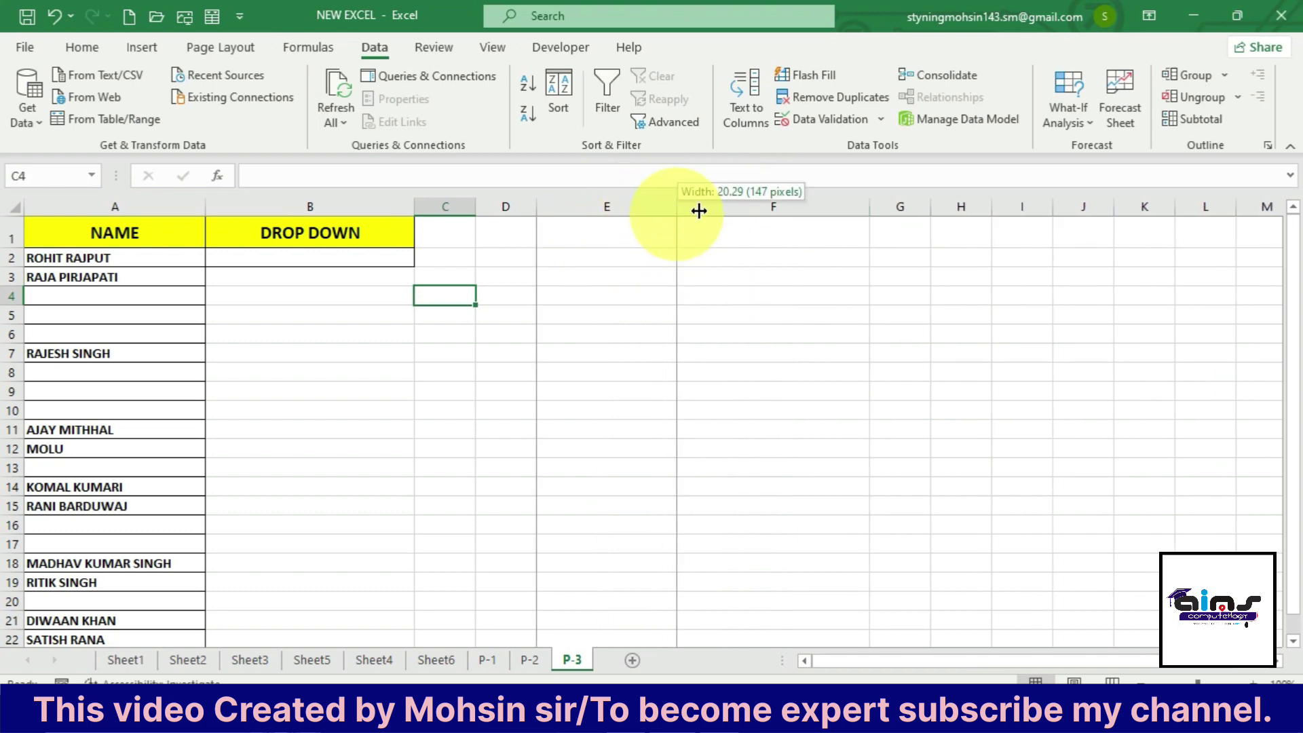
left_click(630, 257)
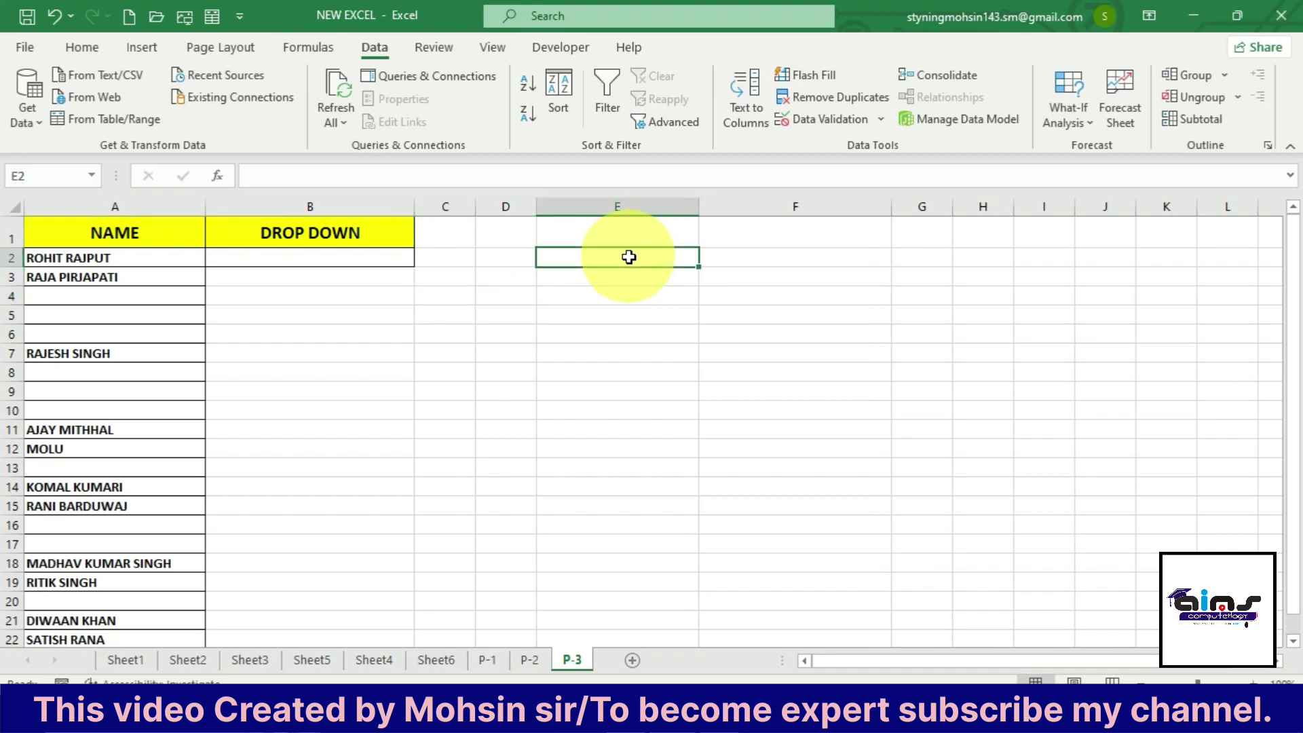
Begin E2's formula as =FILTER(A2:A22,A2:A22< with the names as array and condition
type("=")
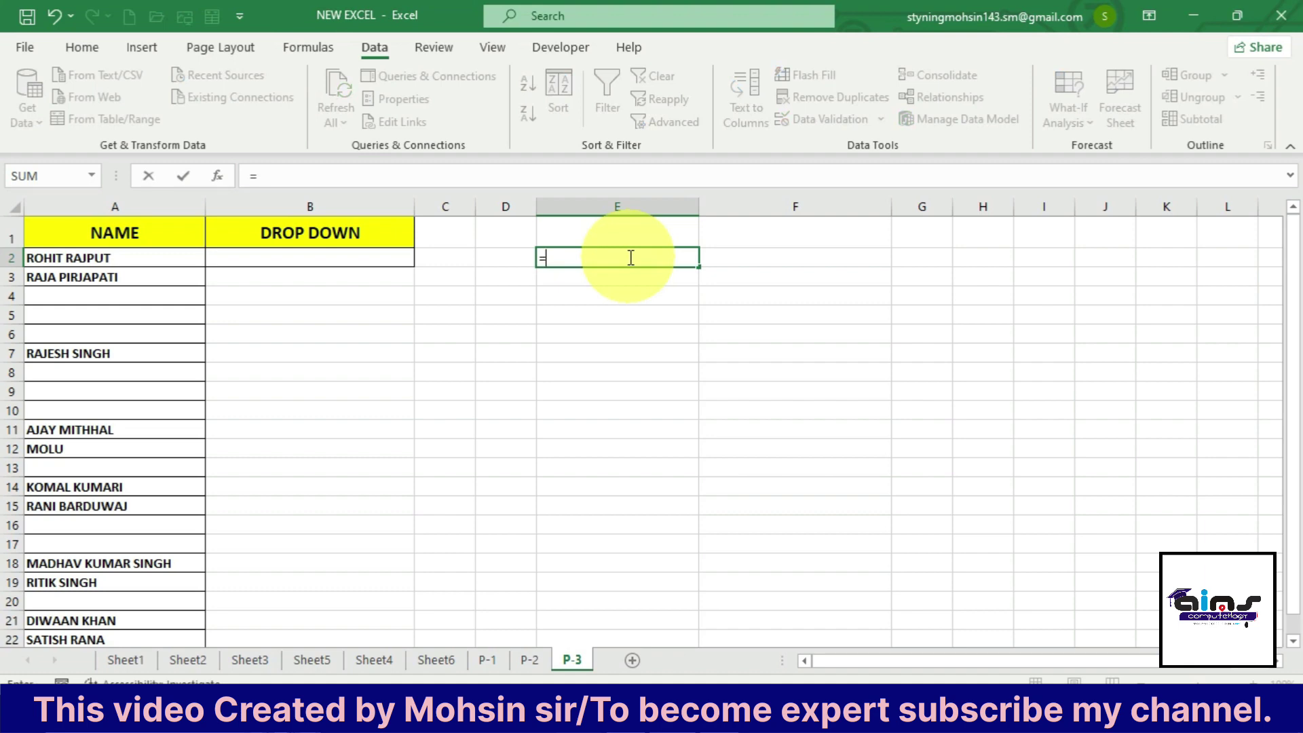
type("FILTE")
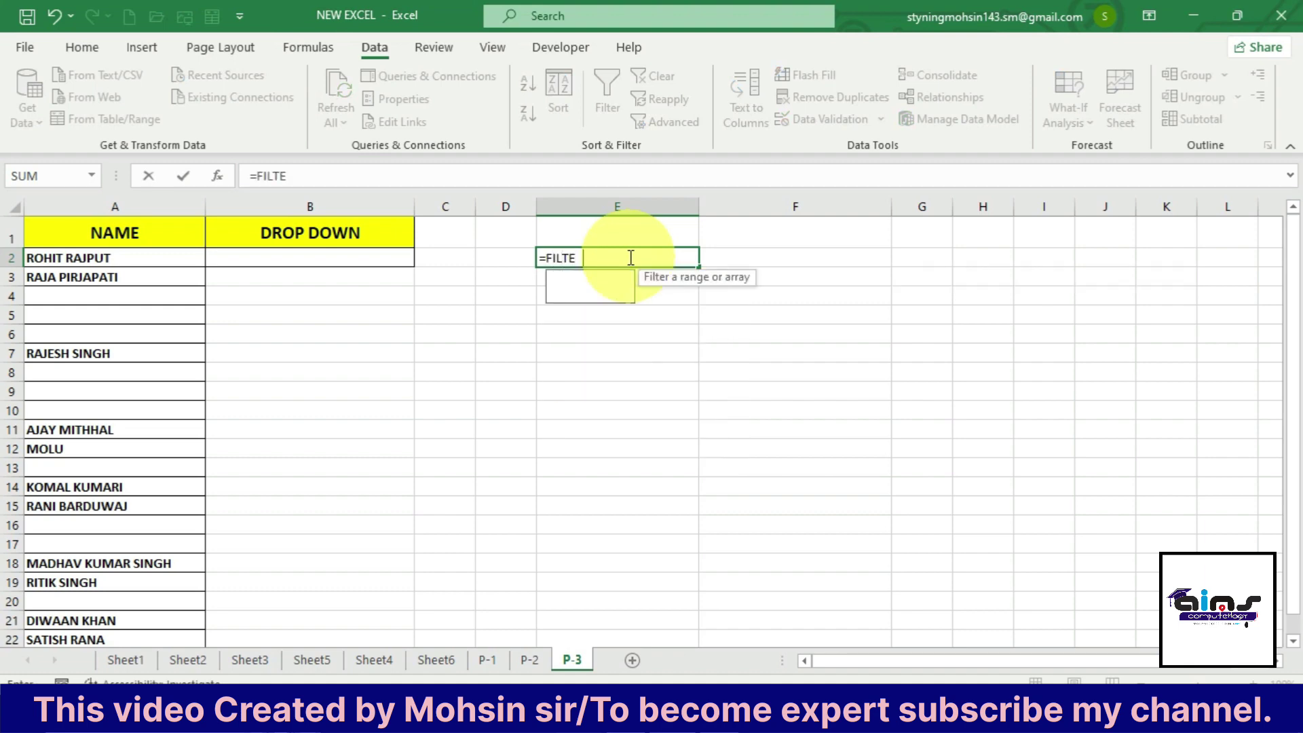
type("R(")
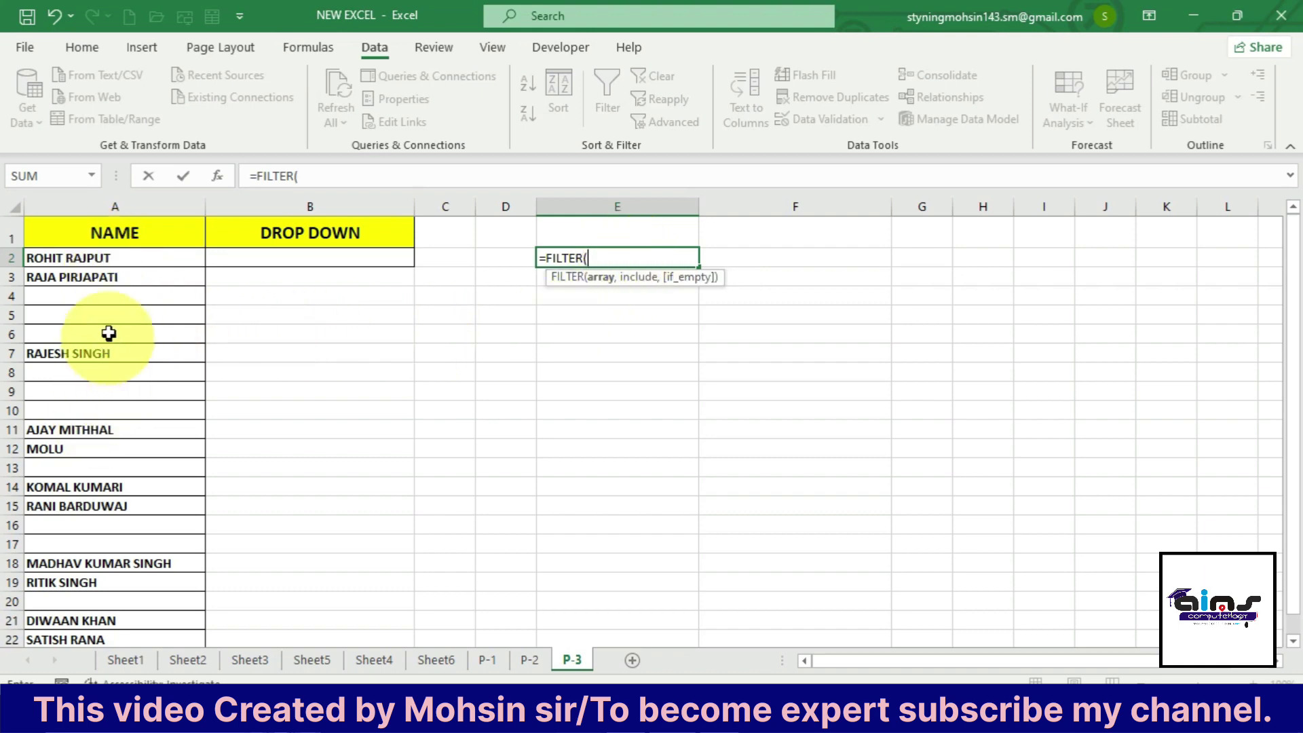
left_click_drag(114, 259, 108, 634)
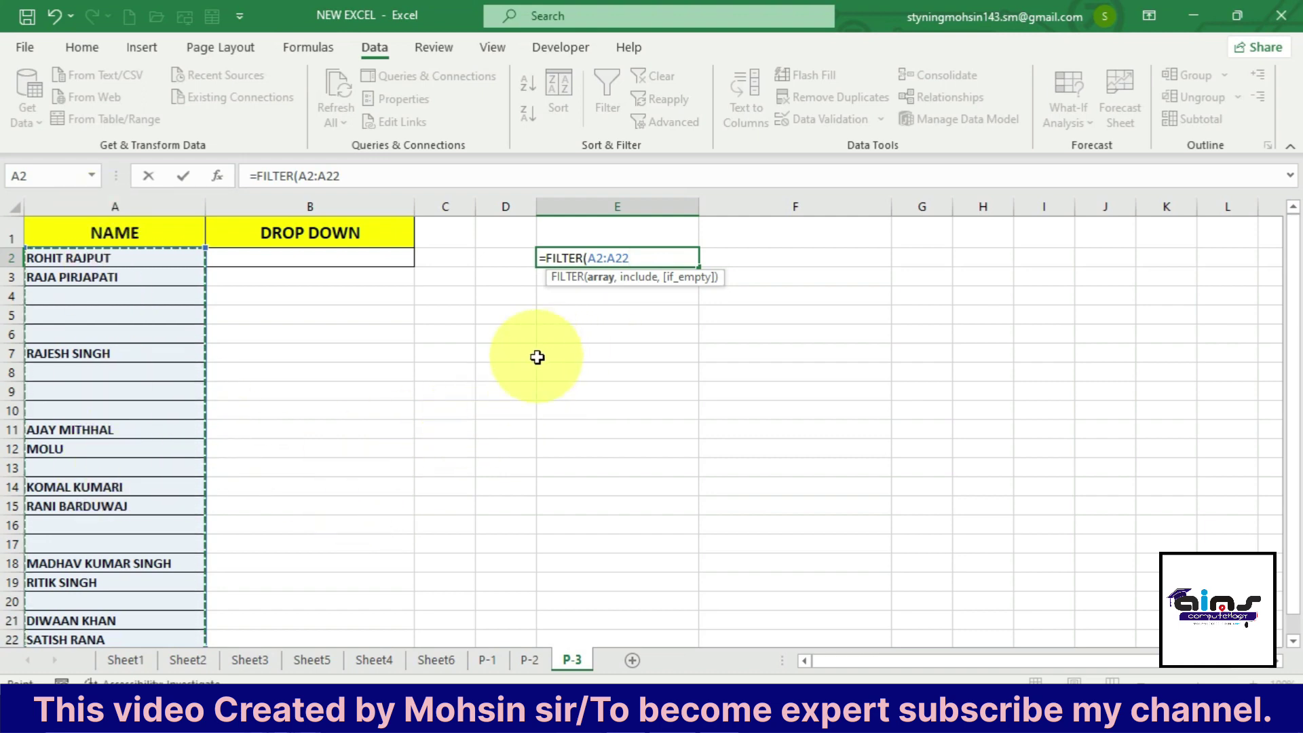
type(",")
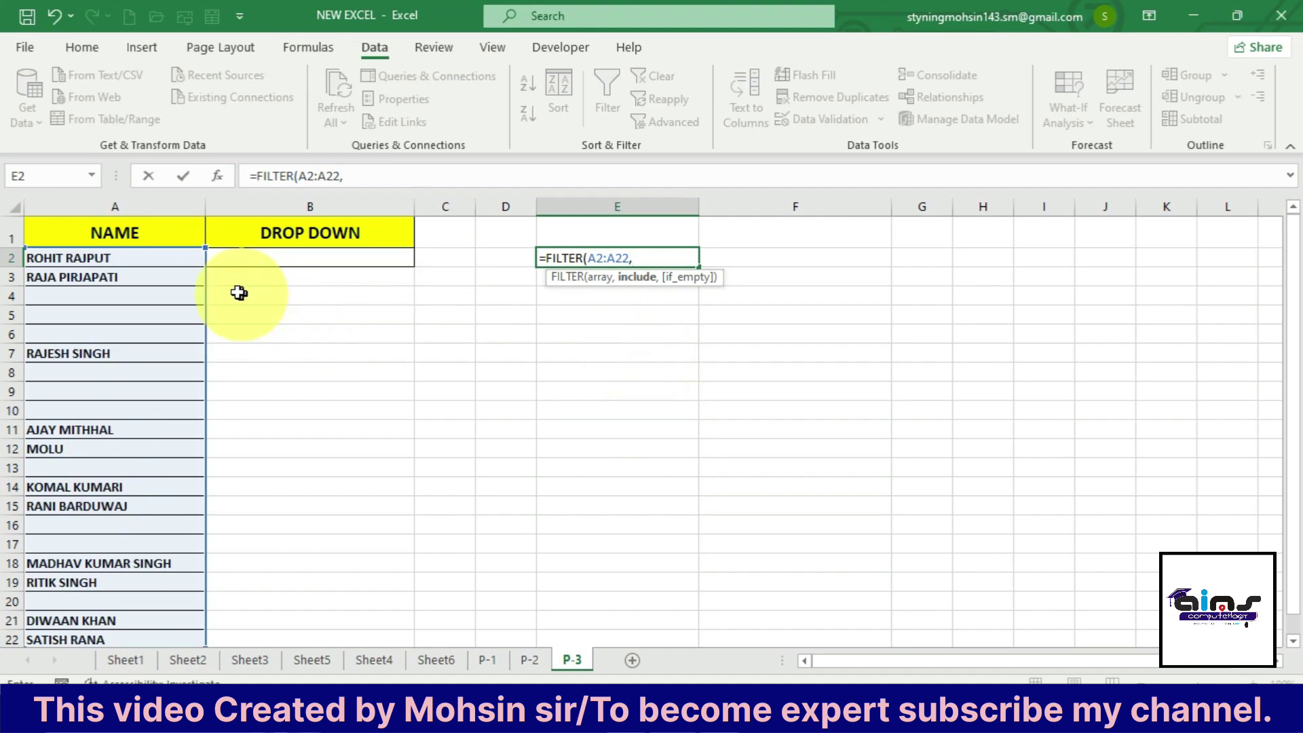
left_click_drag(144, 253, 156, 635)
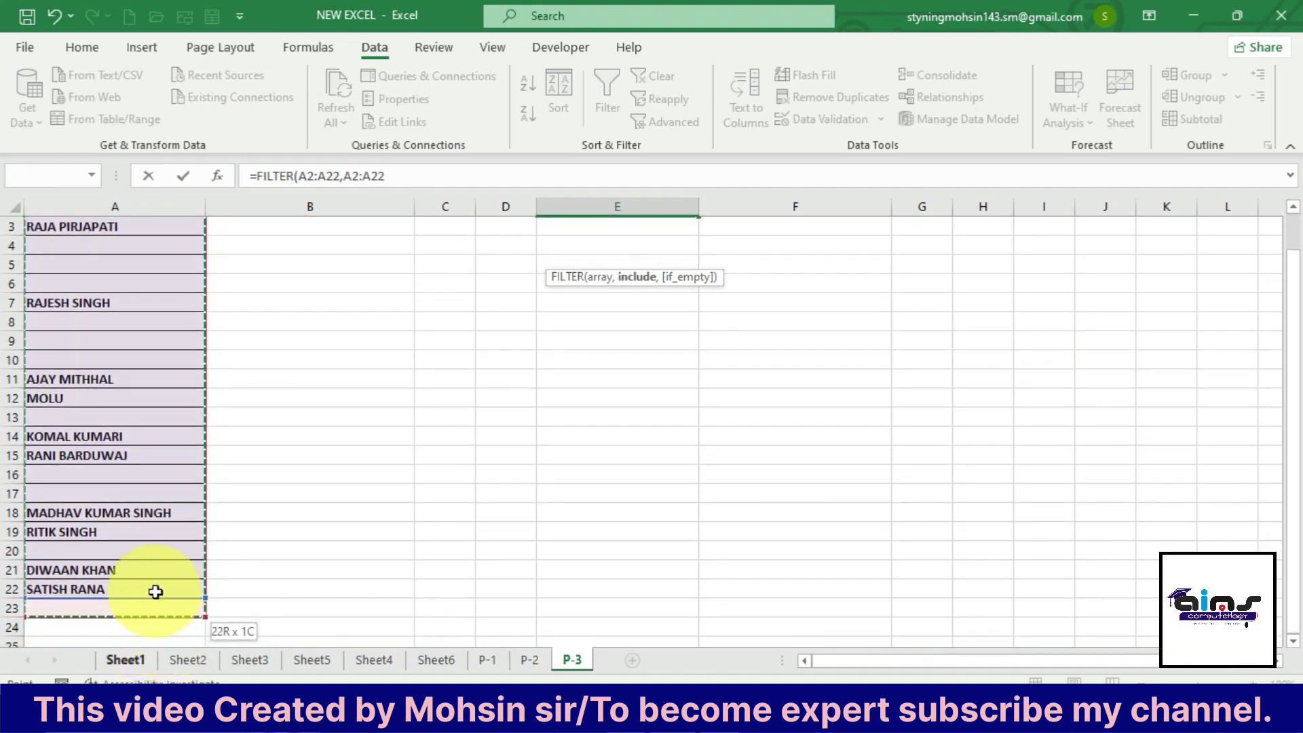
left_click_drag(156, 635, 156, 588)
scroll(156, 588, "up", 1)
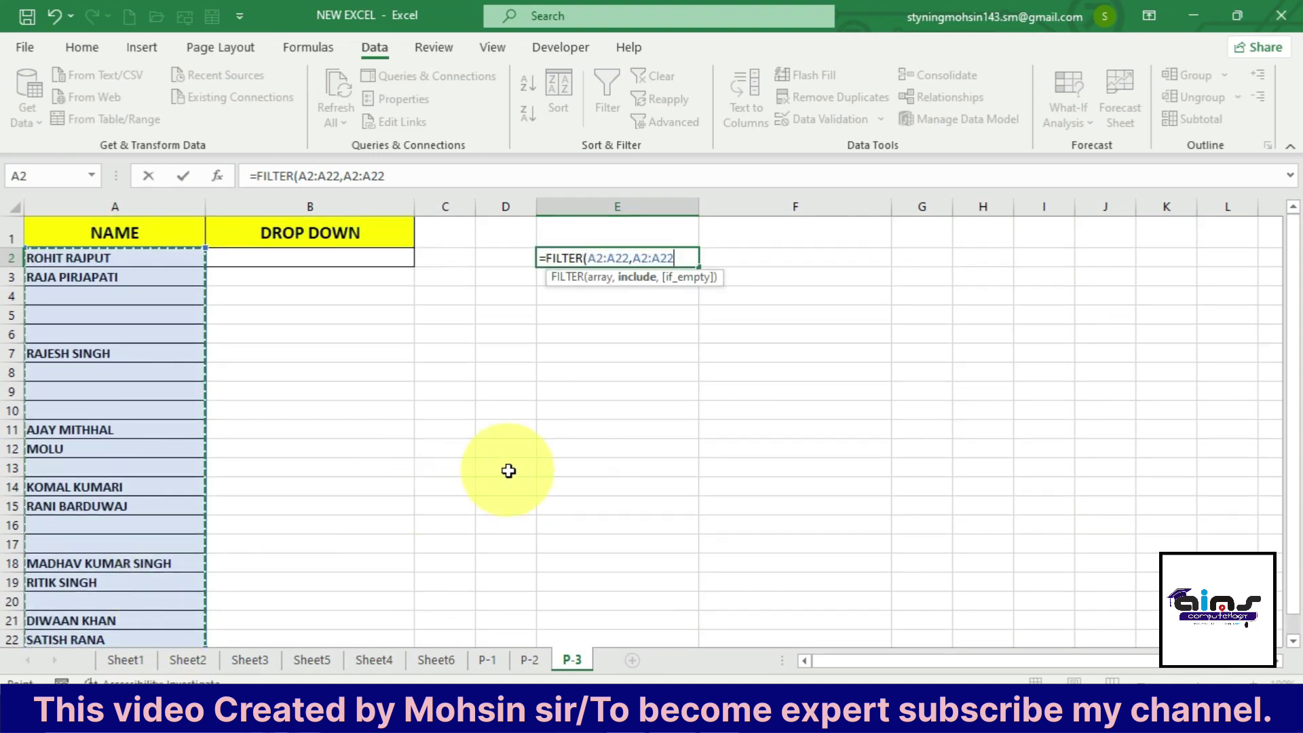
type("<>=\"")
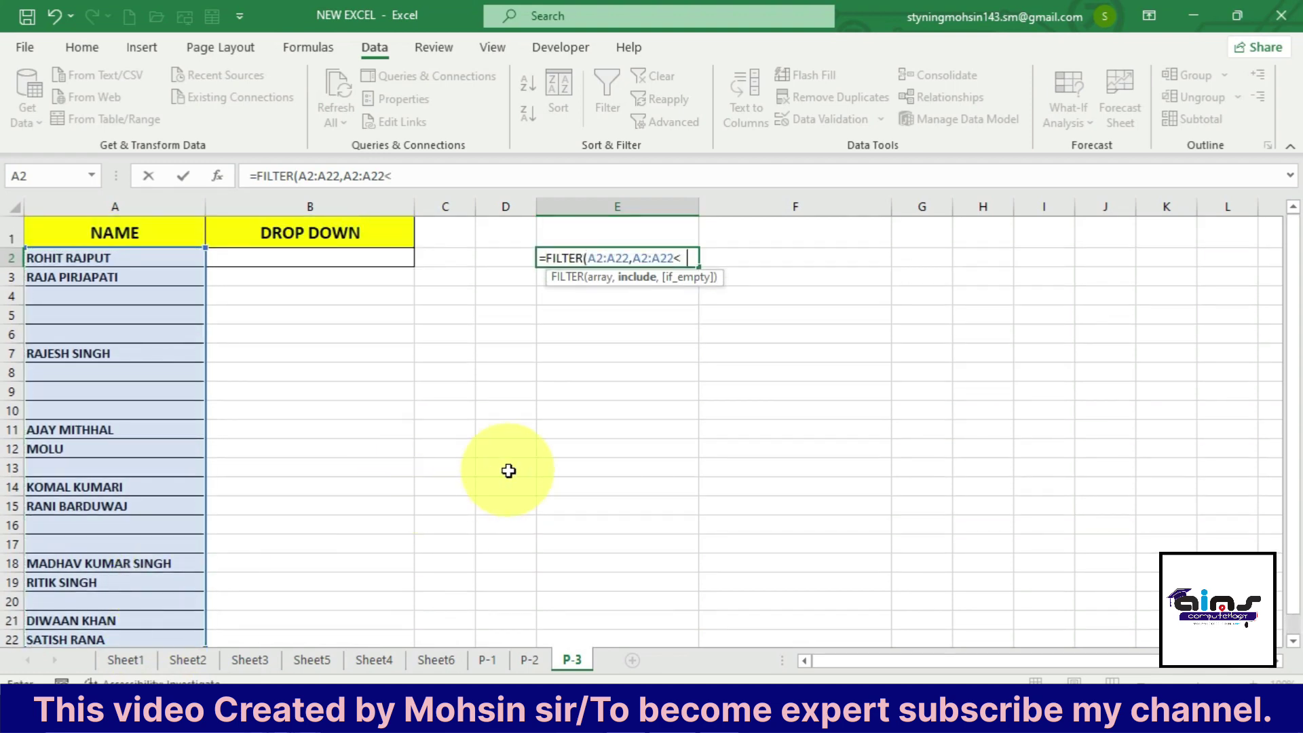
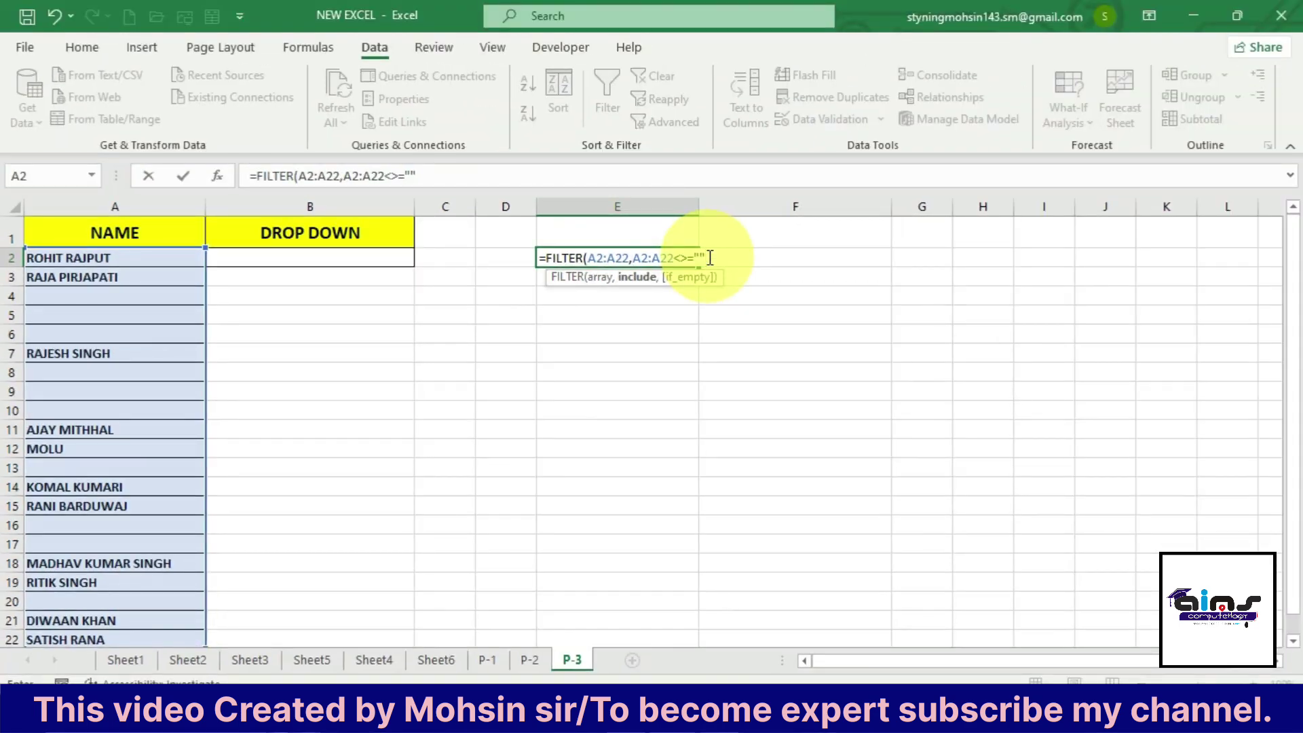
Complete =FILTER(A2:A22,A2:A22<>"") in E2 and accept Excel's suggested formula correction
type(")")
key("Return")
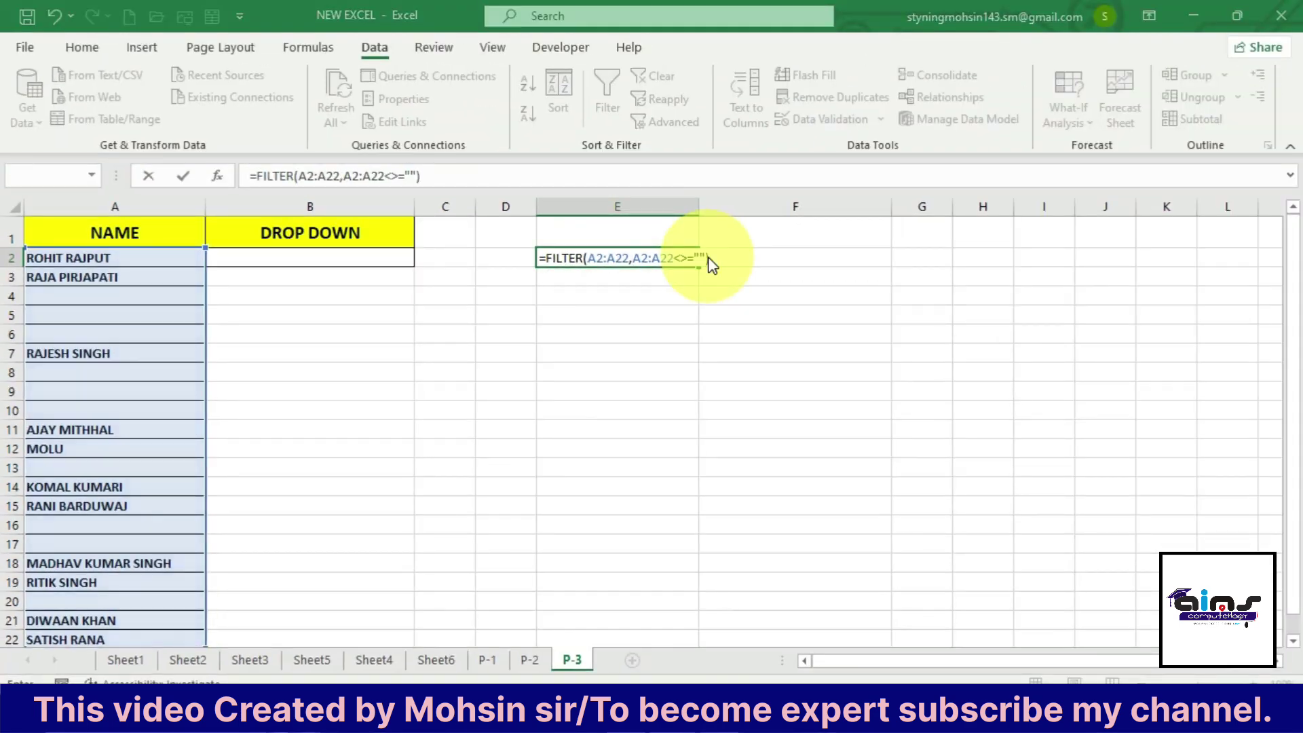
key("Return")
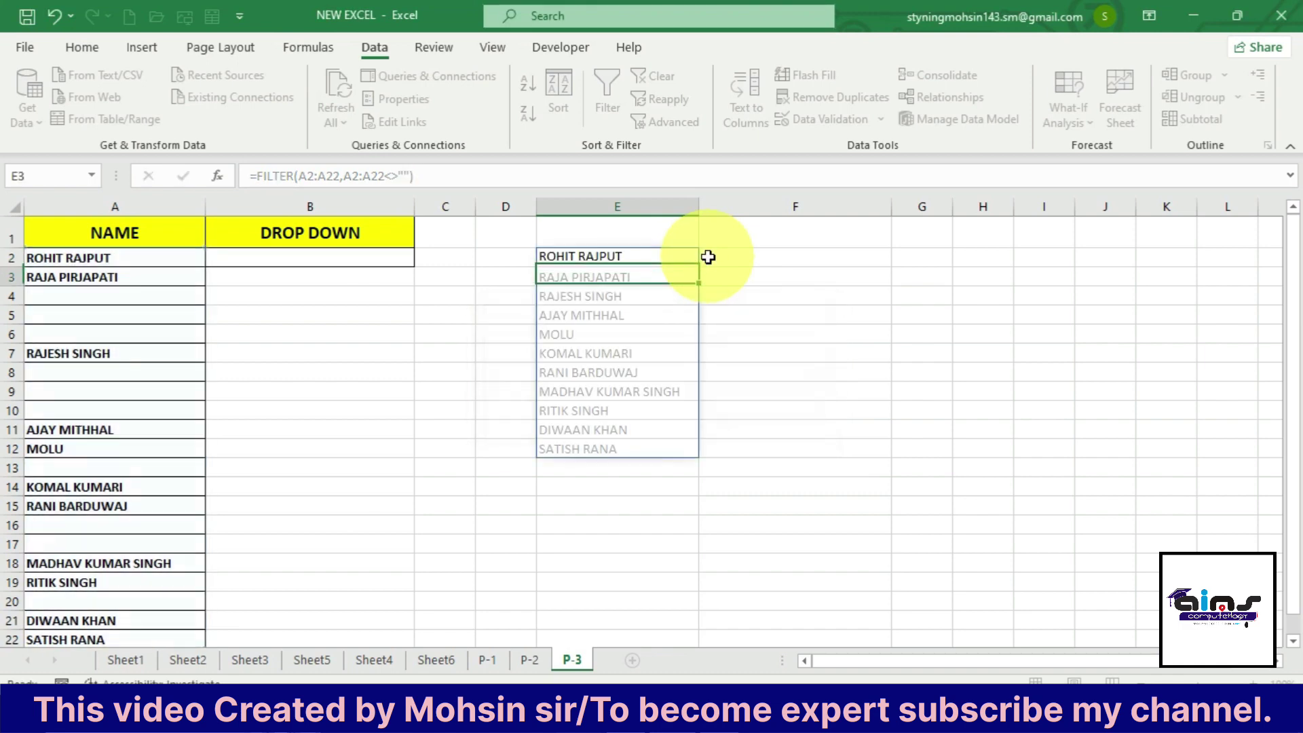
Review the FILTER formula in E2, then select cell B2
left_click(747, 469)
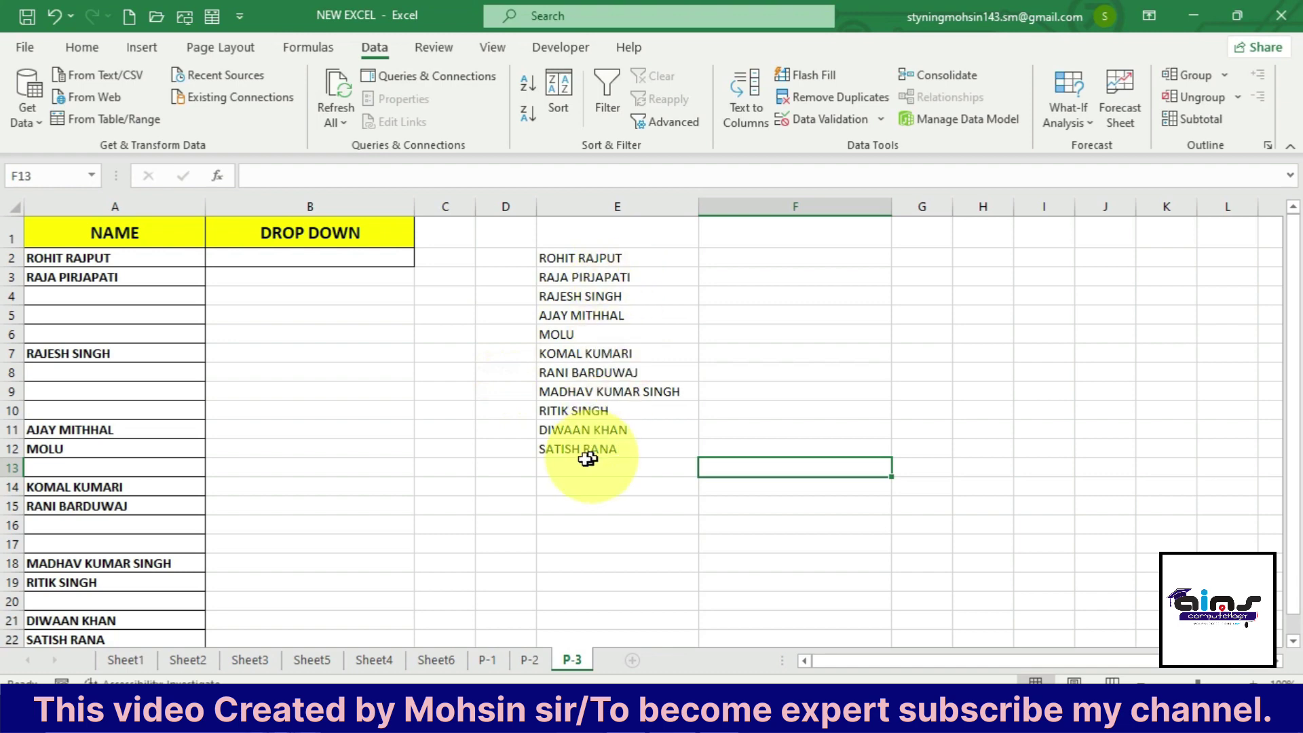
left_click(574, 263)
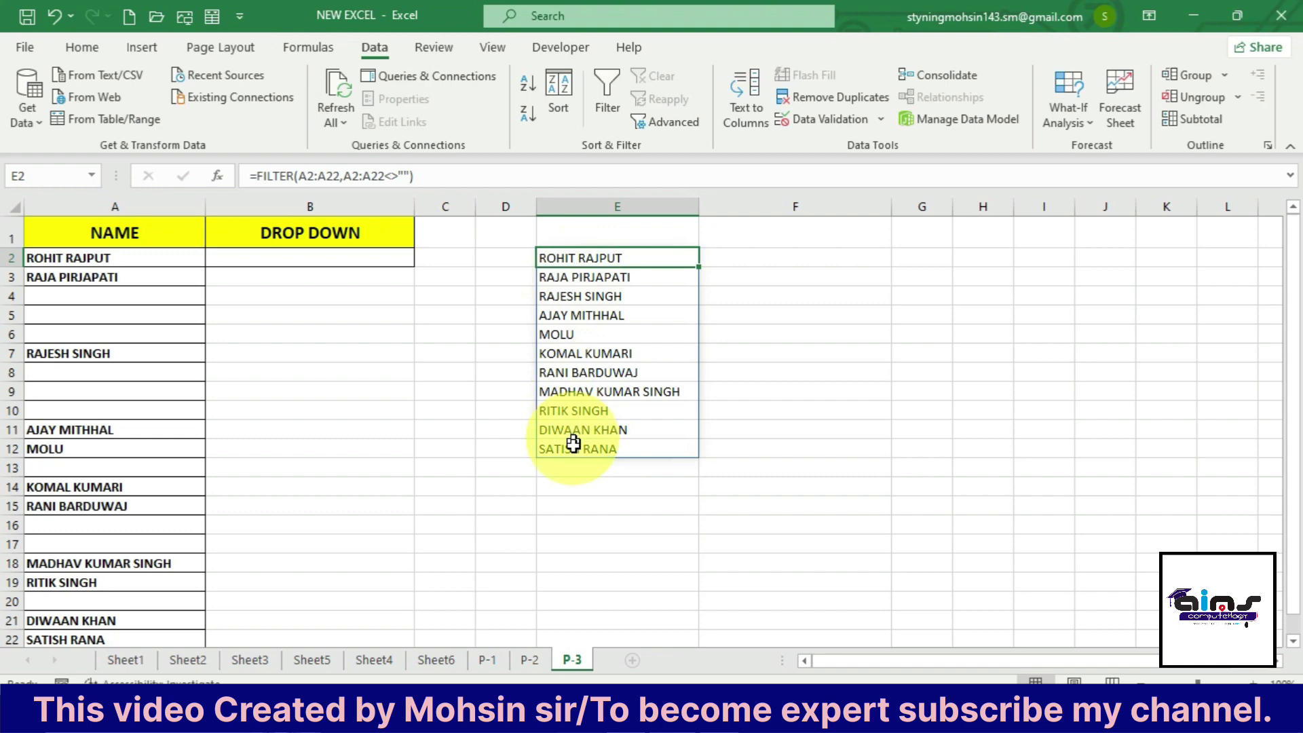
left_click(579, 504)
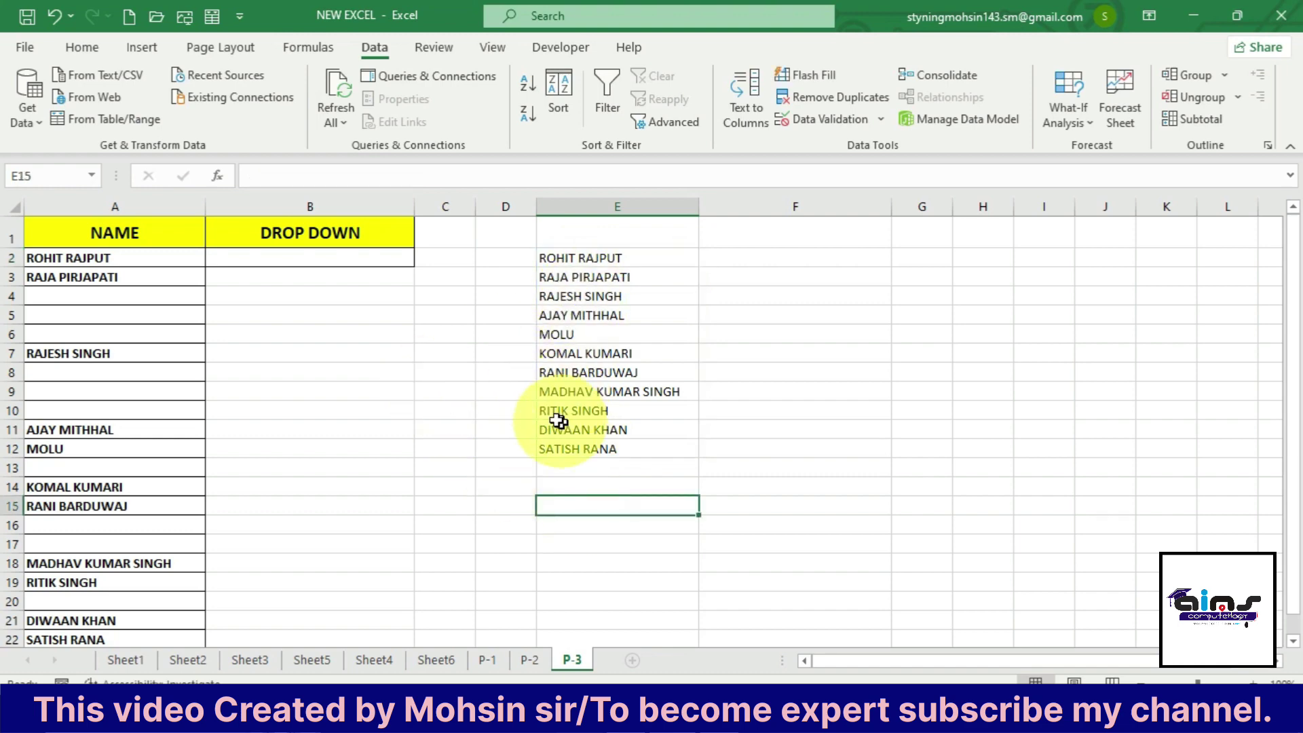
left_click(358, 259)
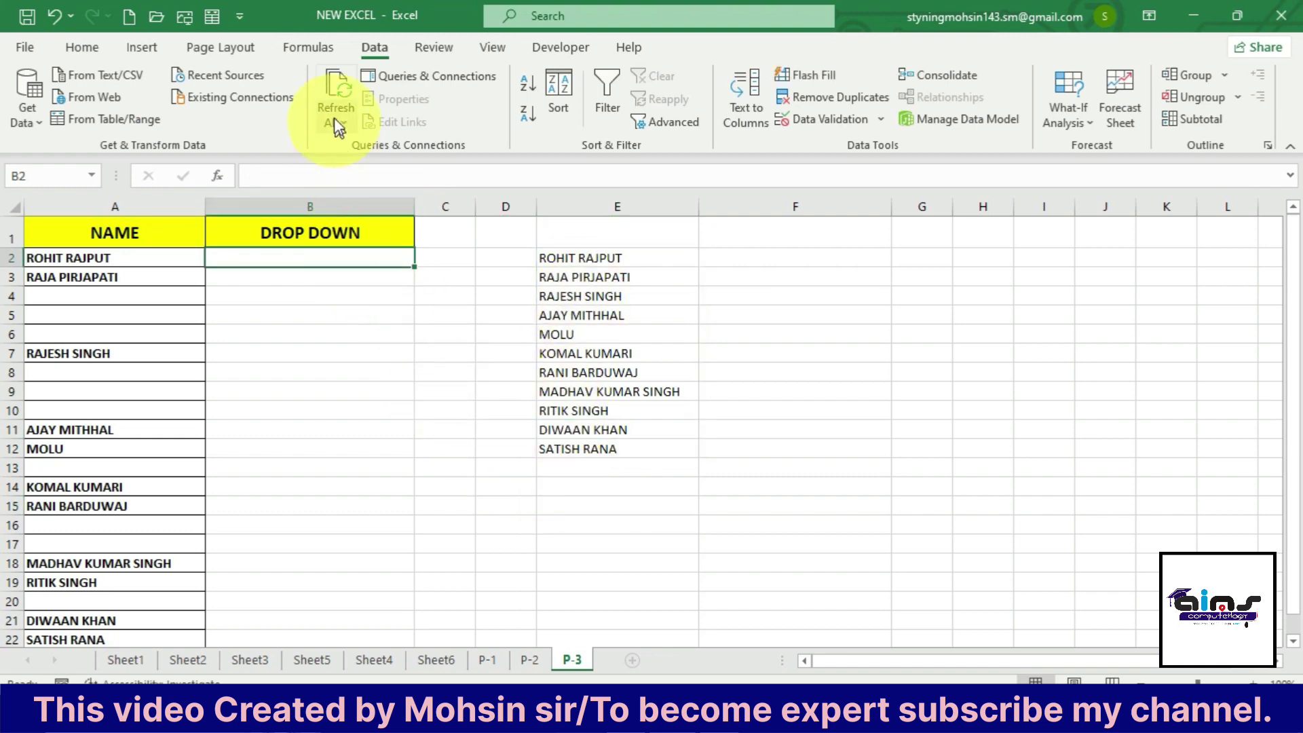
Give B2 a List data validation sourced from E2:E12 and test its drop-down
left_click(808, 120)
left_click_drag(720, 161, 924, 163)
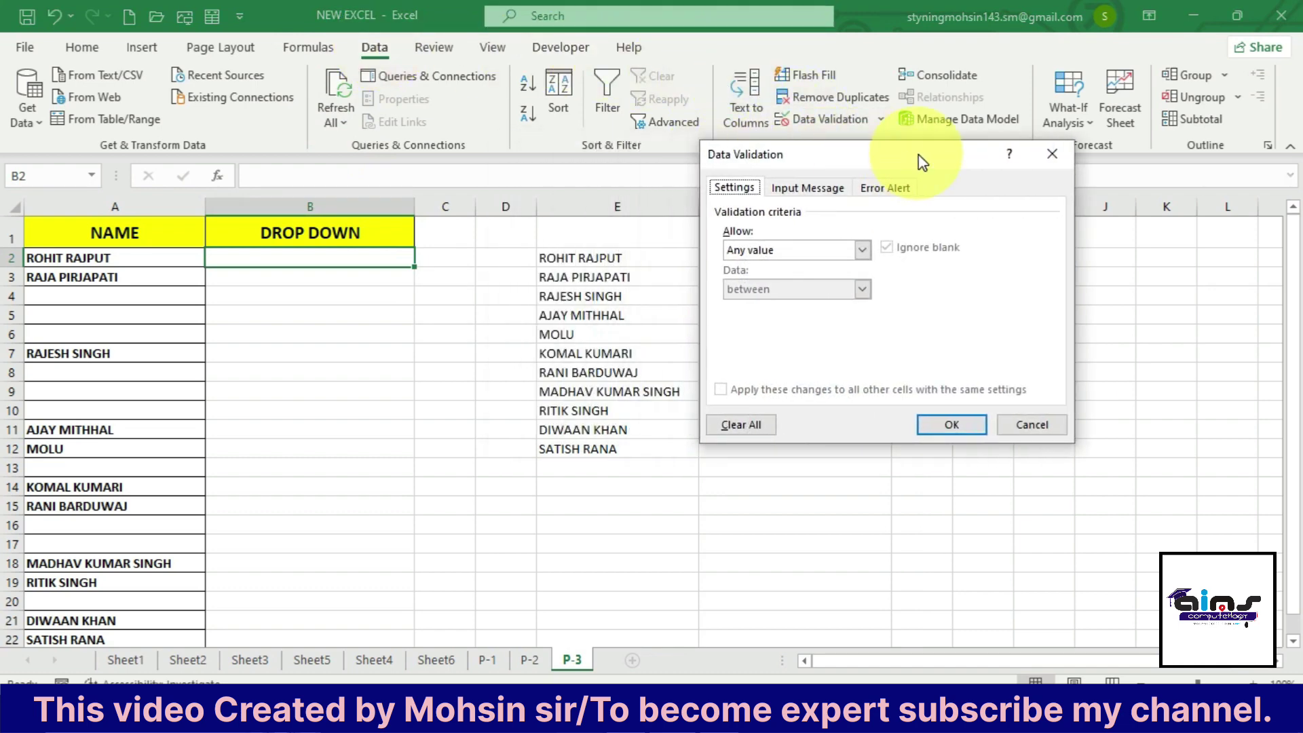
left_click(819, 261)
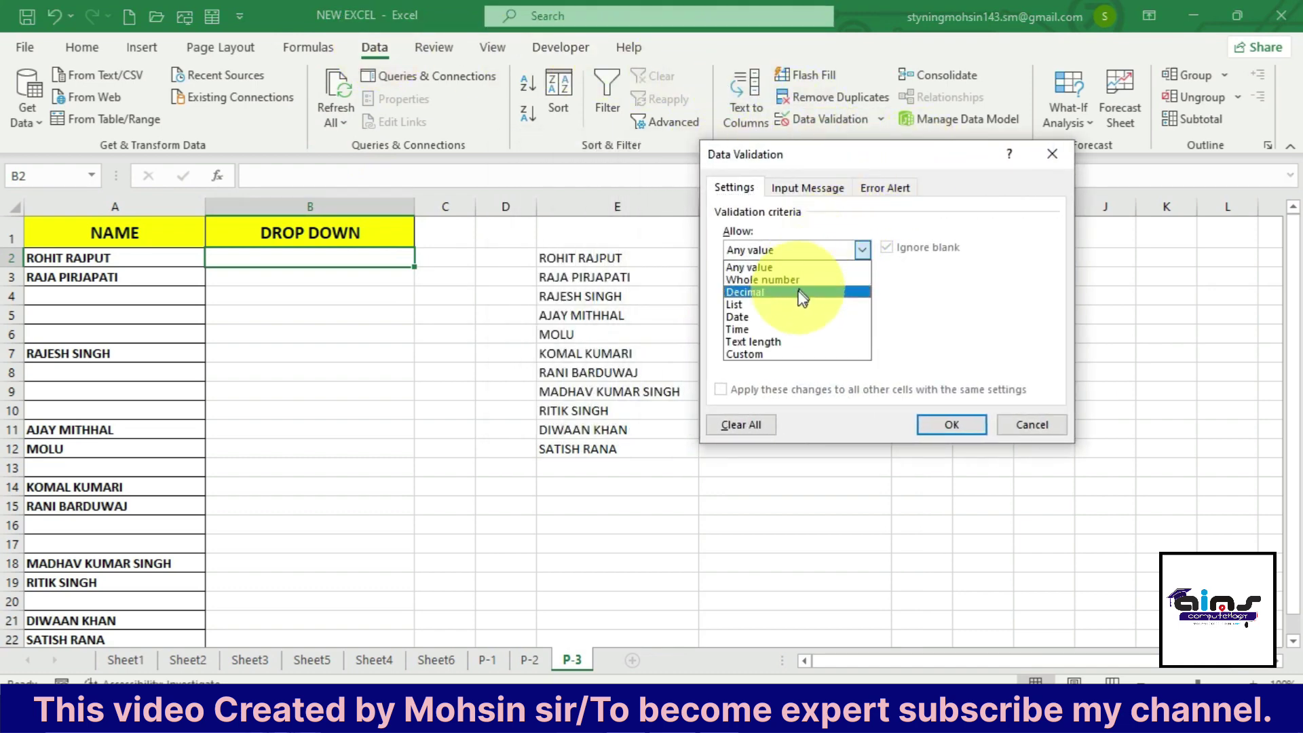
left_click(798, 306)
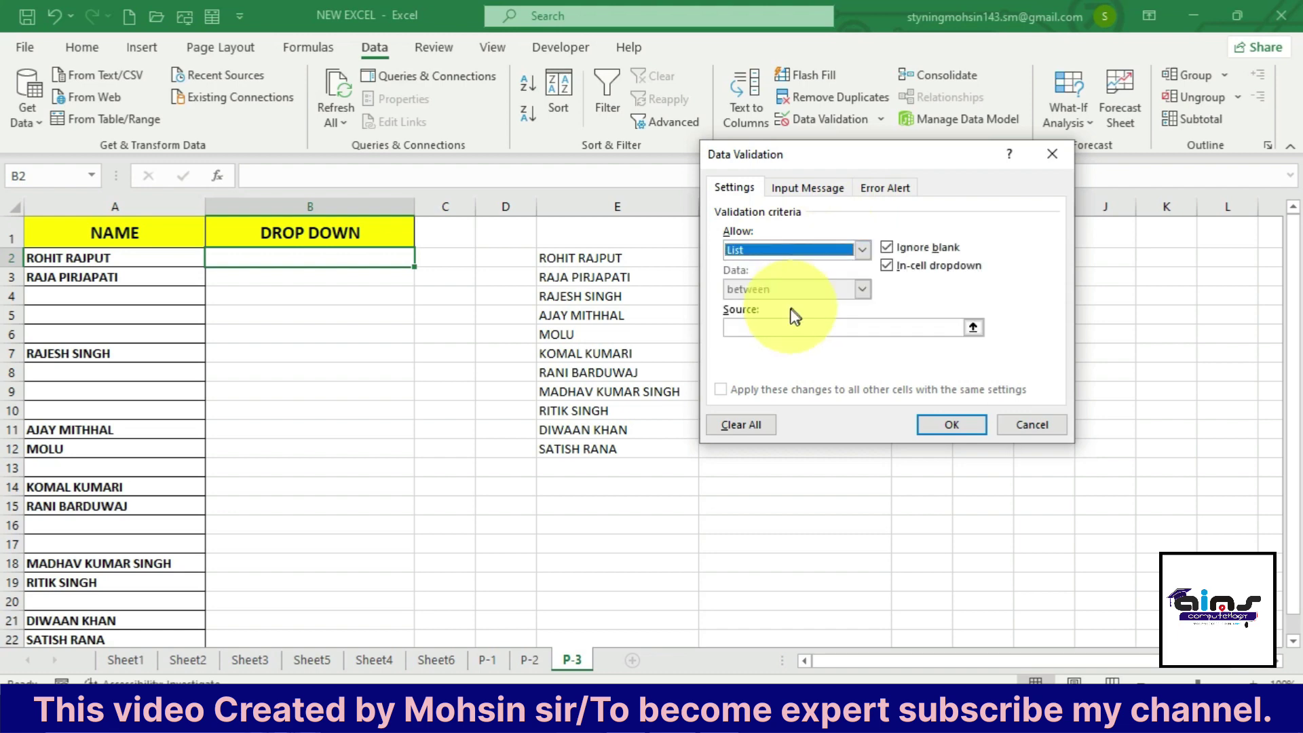
left_click(780, 328)
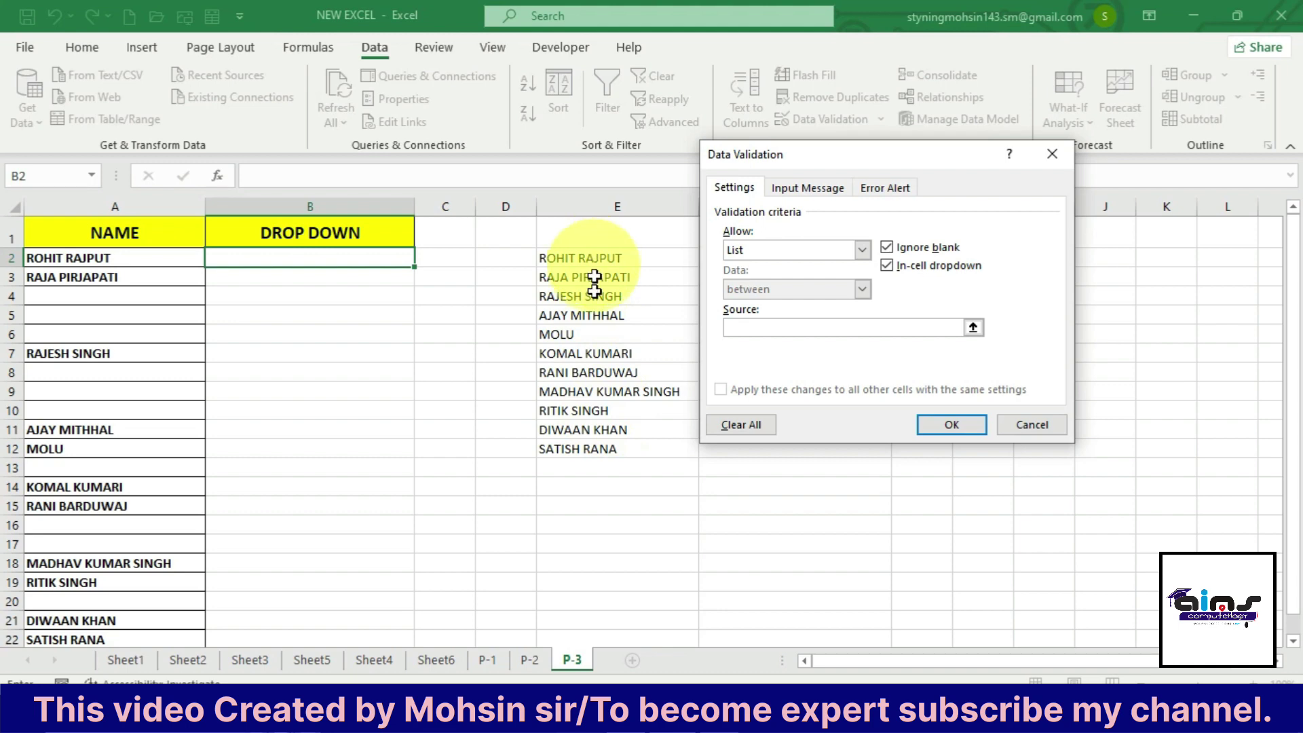
left_click_drag(581, 258, 596, 447)
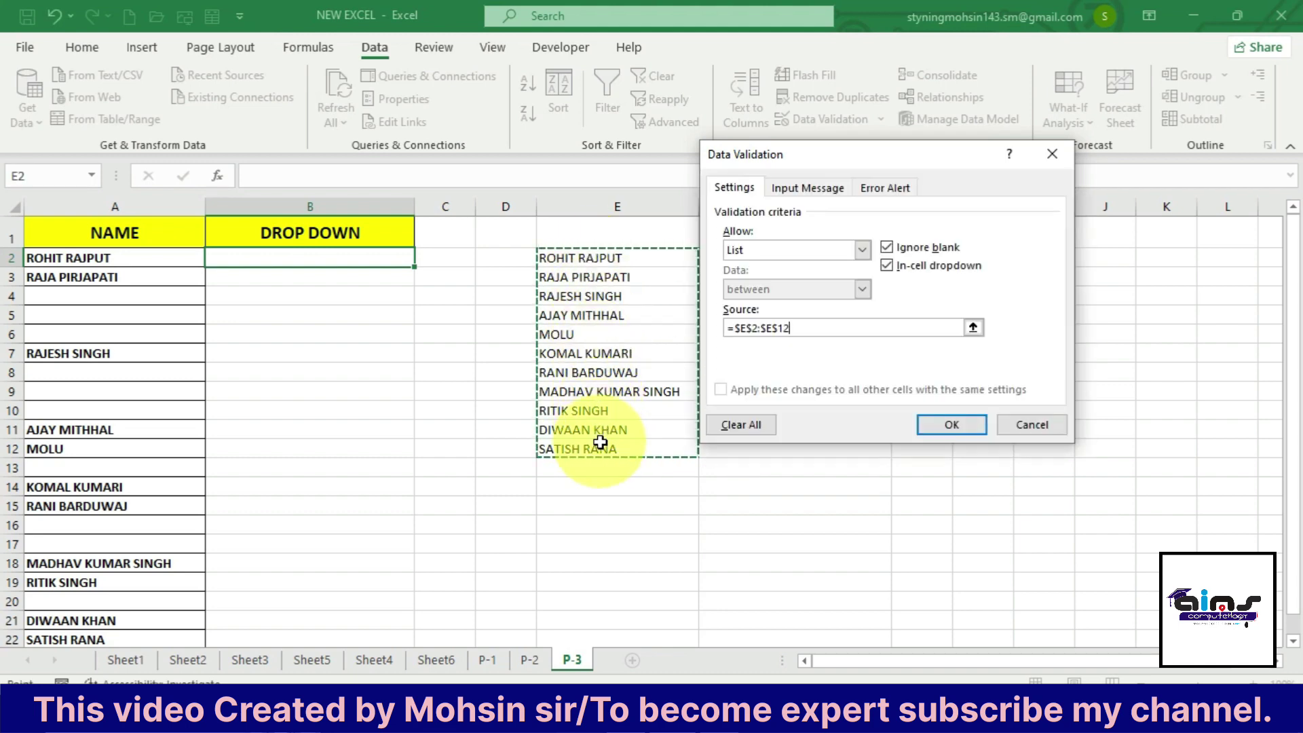
left_click(943, 425)
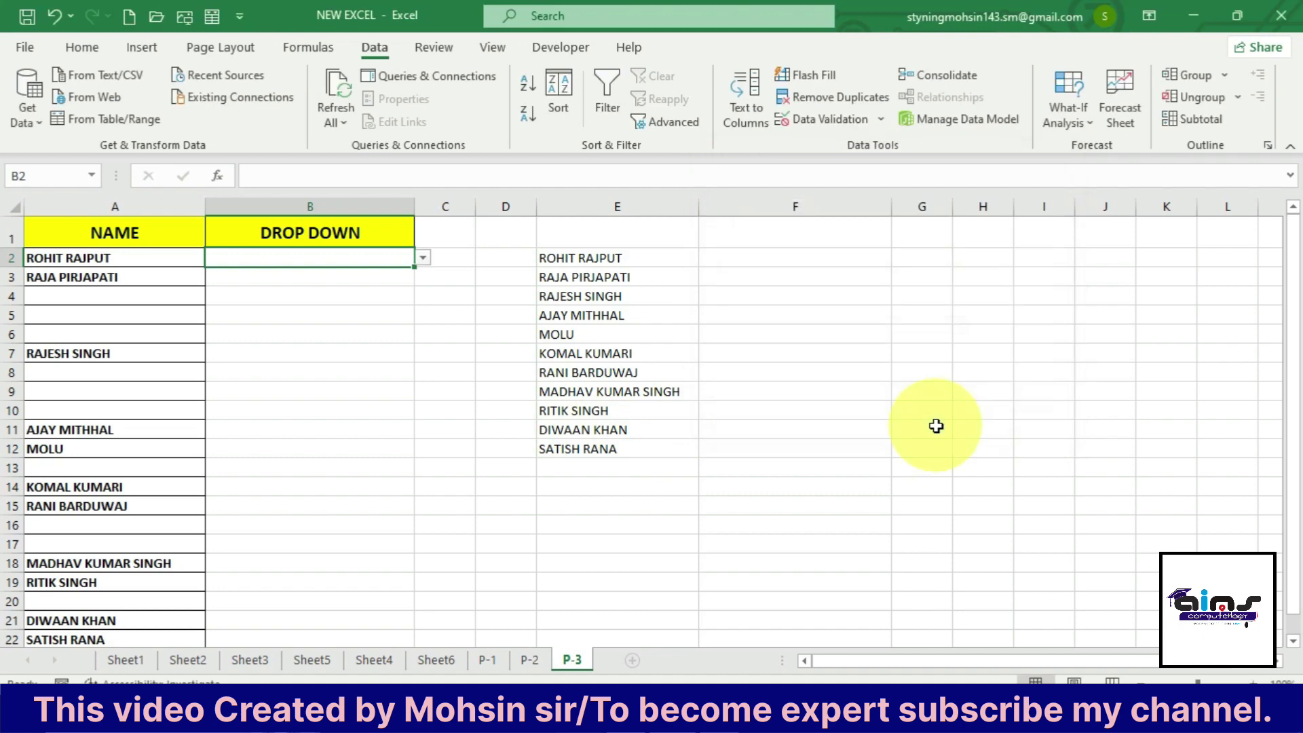
left_click(424, 259)
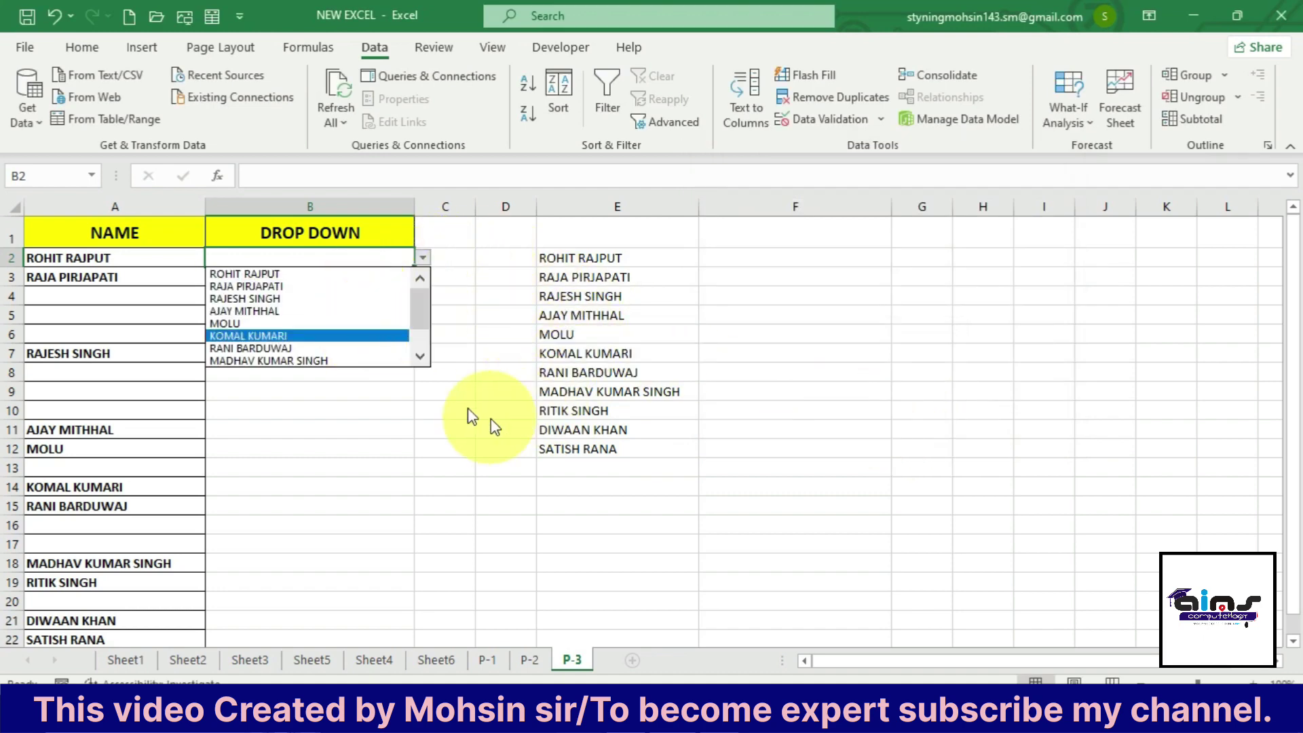
left_click_drag(421, 319, 441, 298)
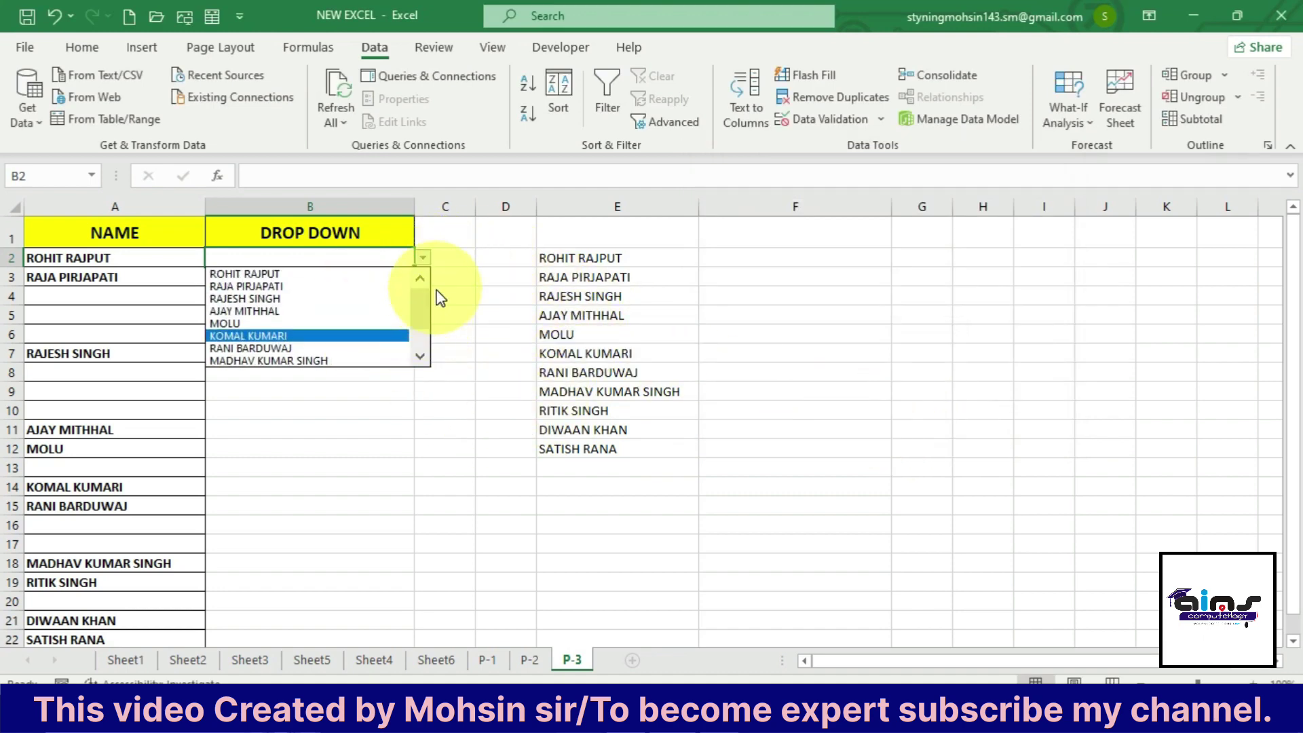
Enter AIMS in cell A4
left_click(72, 297)
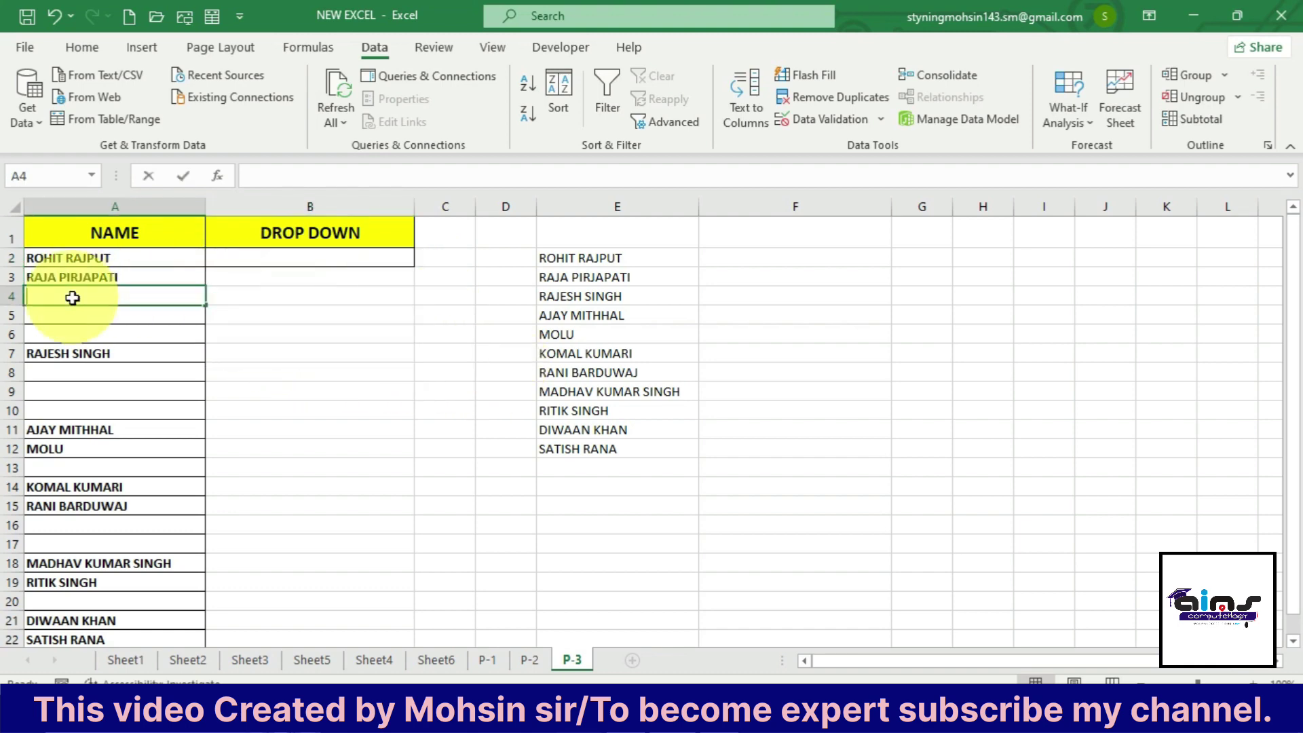
type("AIMS")
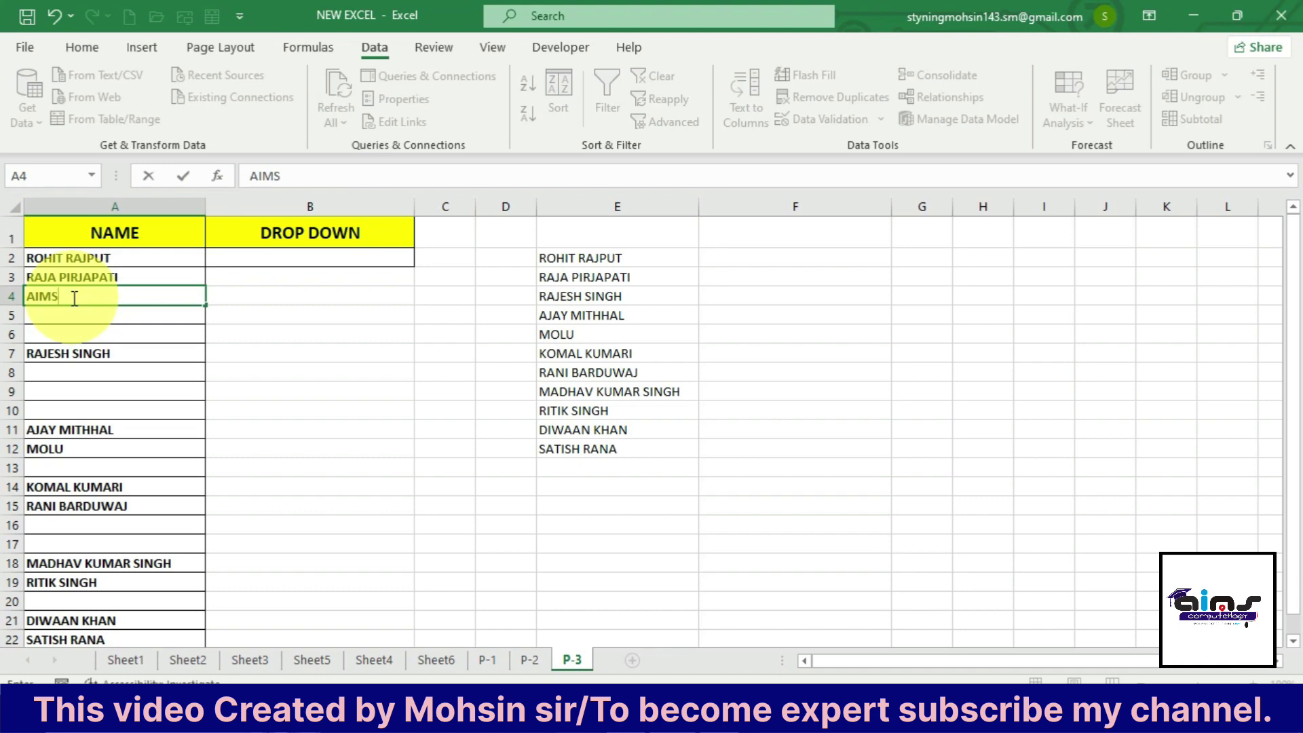
key("Return")
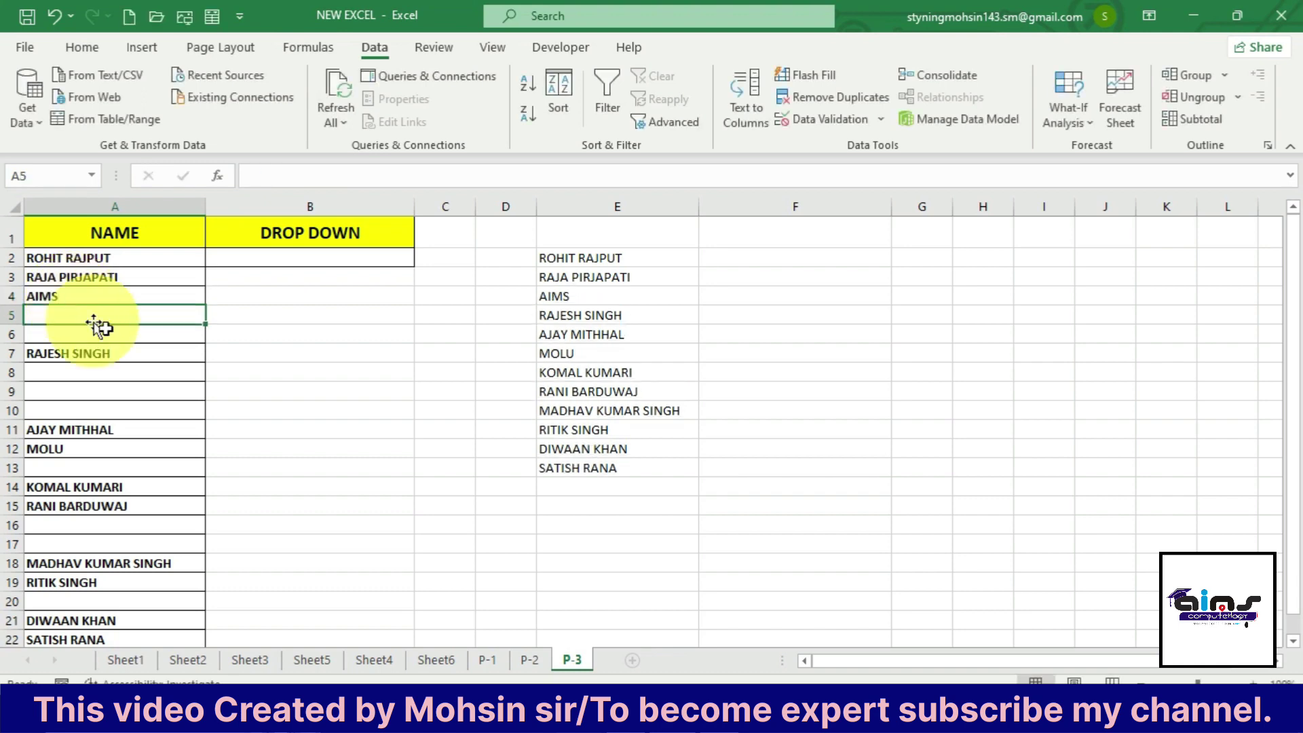
Check B2's drop-down for AIMS, then close it without choosing a name
left_click(403, 259)
left_click(423, 258)
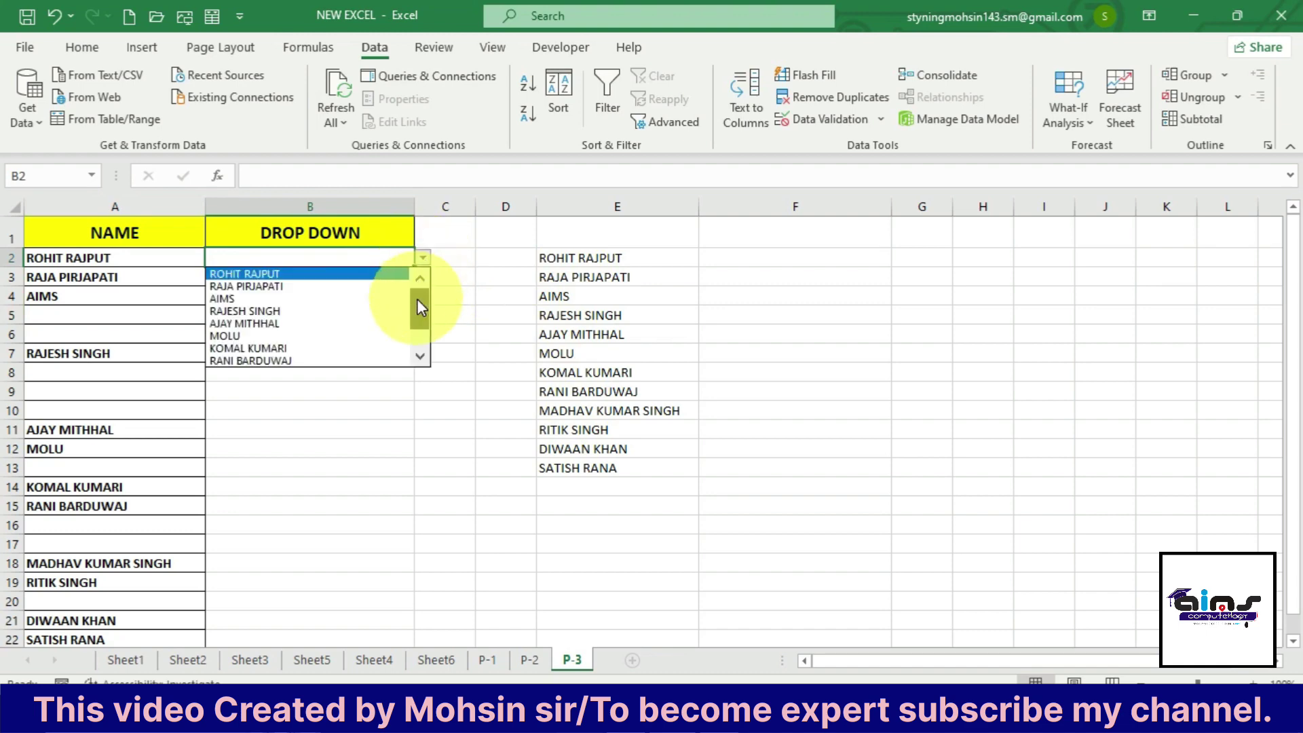
left_click_drag(421, 299, 424, 339)
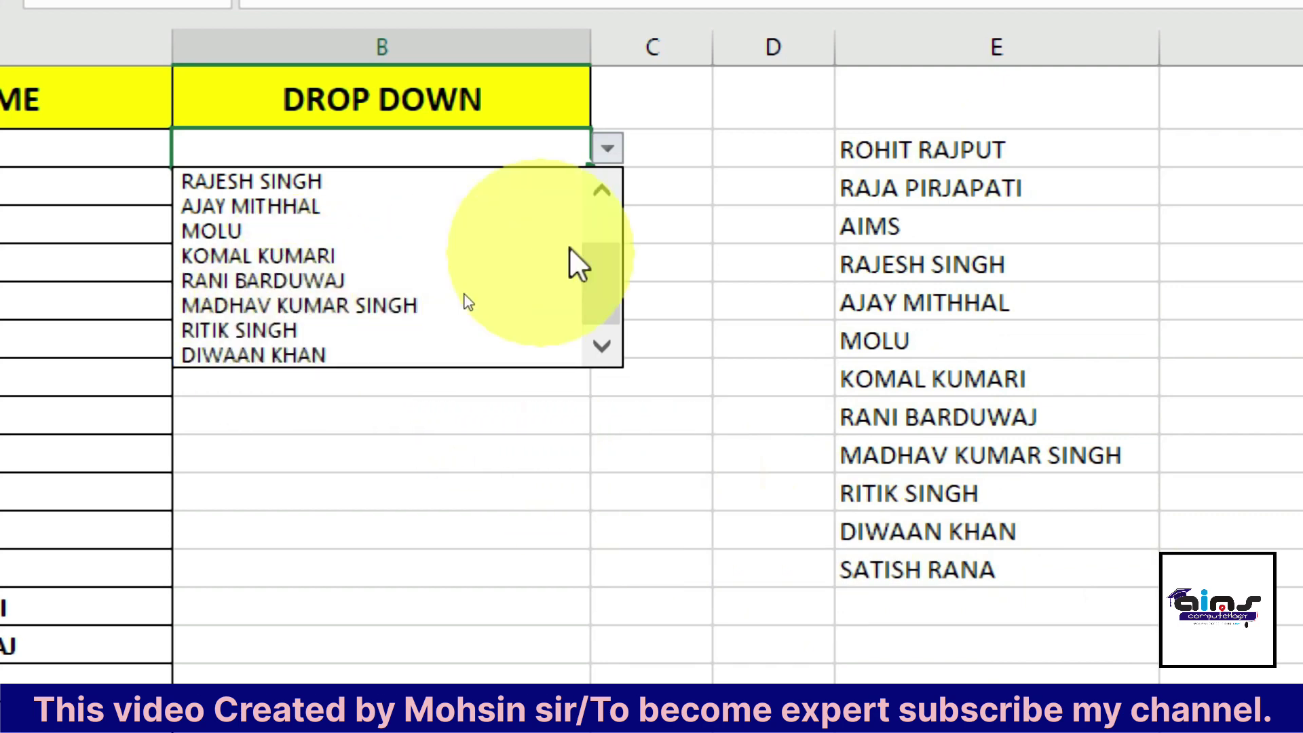
left_click_drag(592, 279, 607, 197)
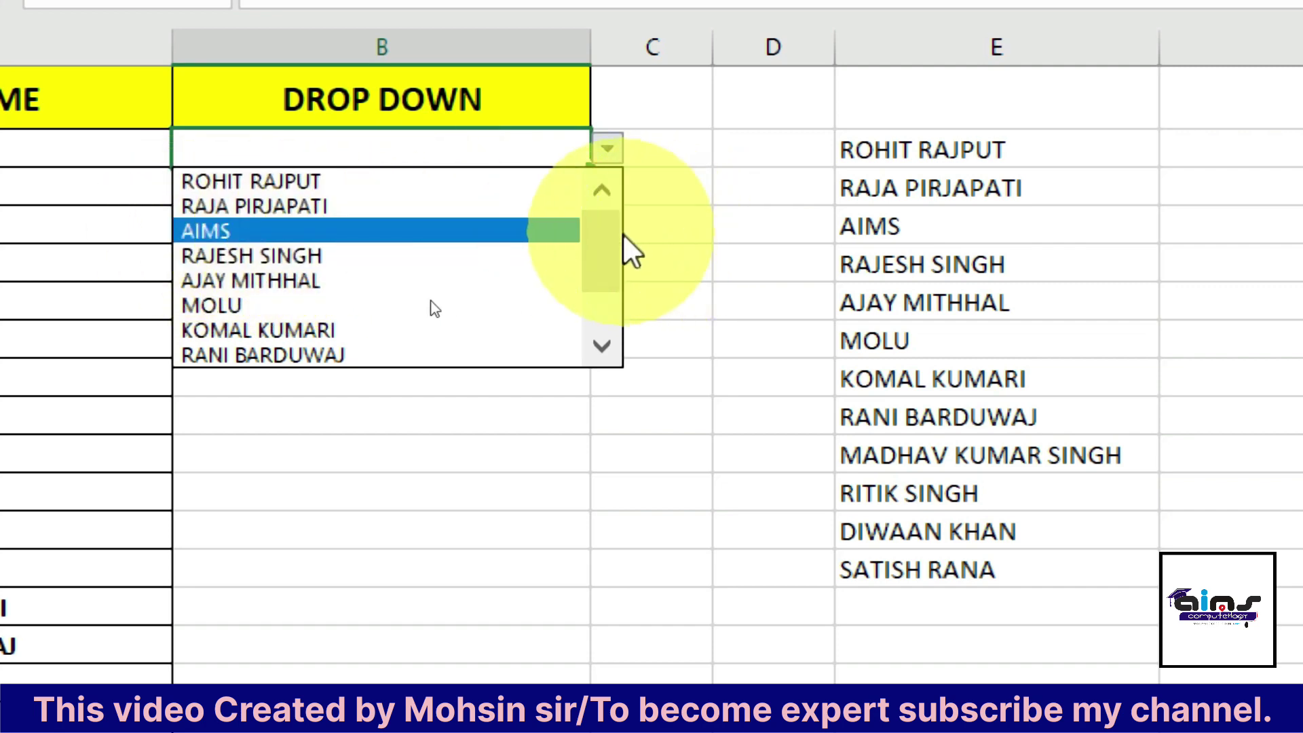
left_click_drag(620, 256, 611, 343)
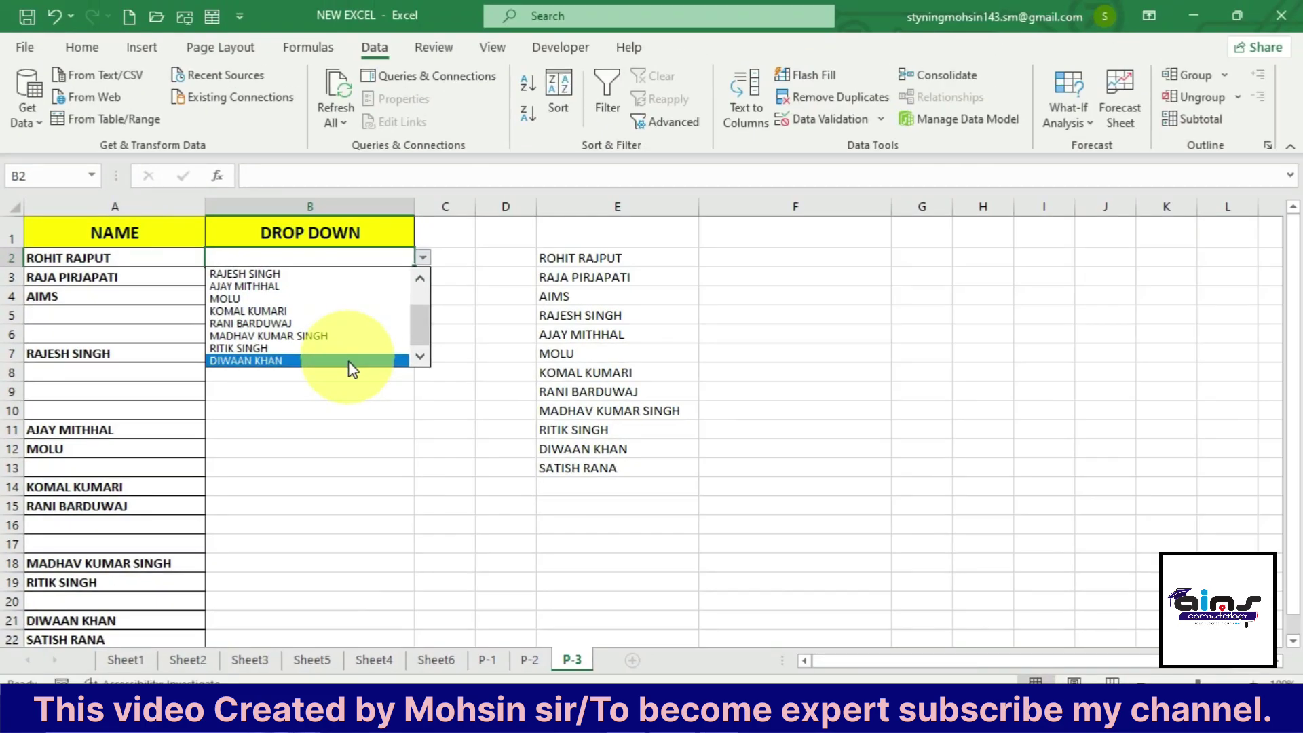
key("Escape")
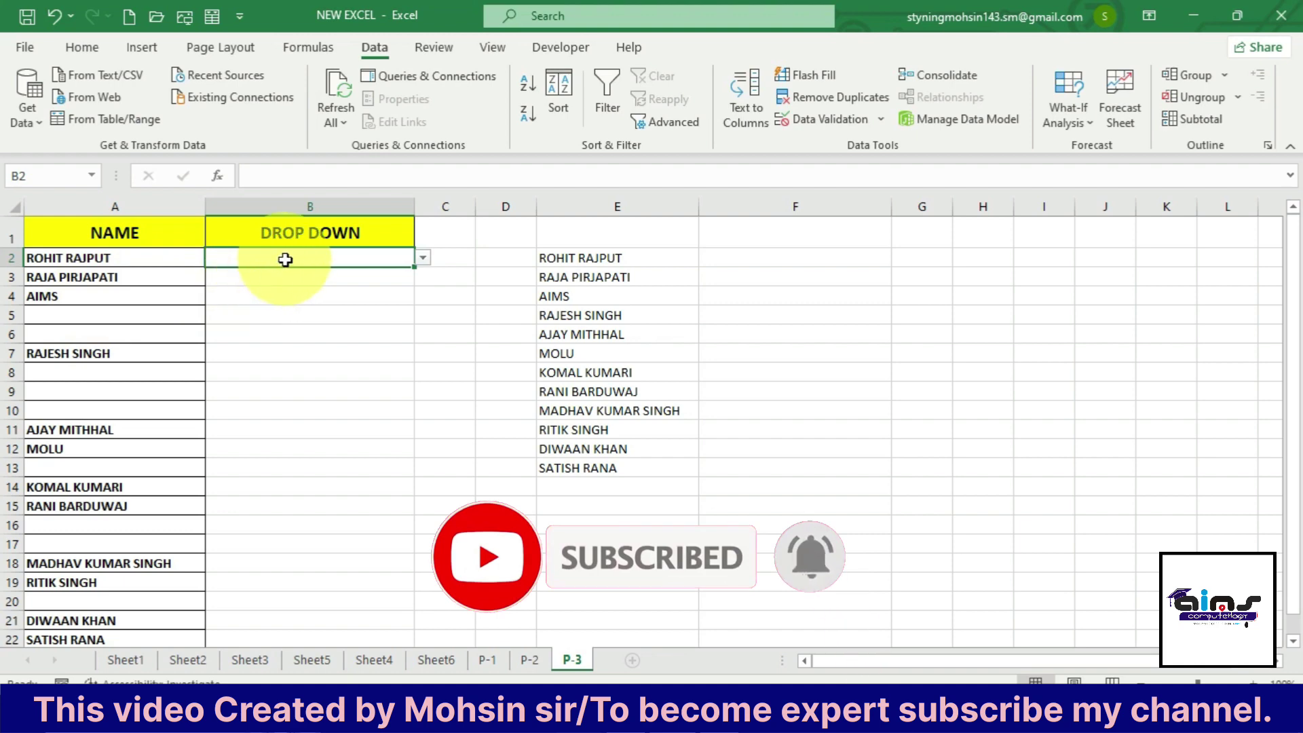
Undo the AIMS entry in A4 and select cell B2
key("ctrl+z")
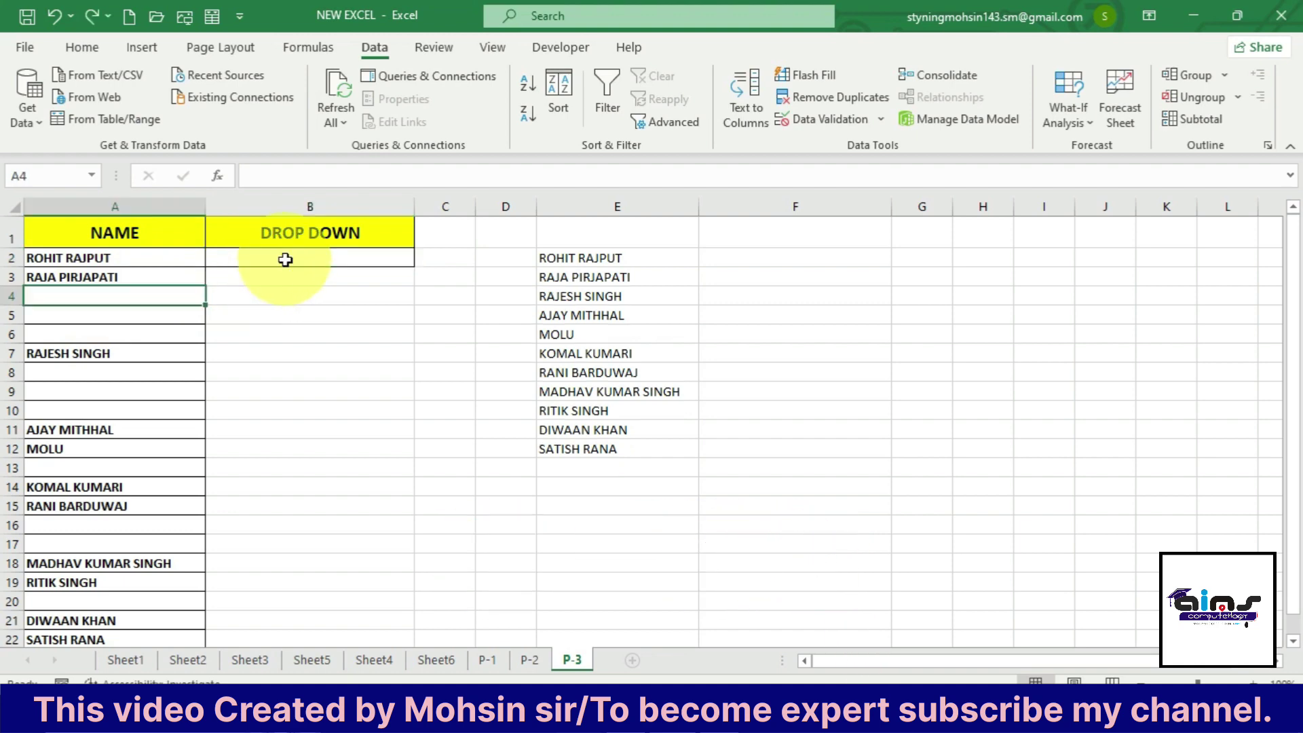
left_click(386, 353)
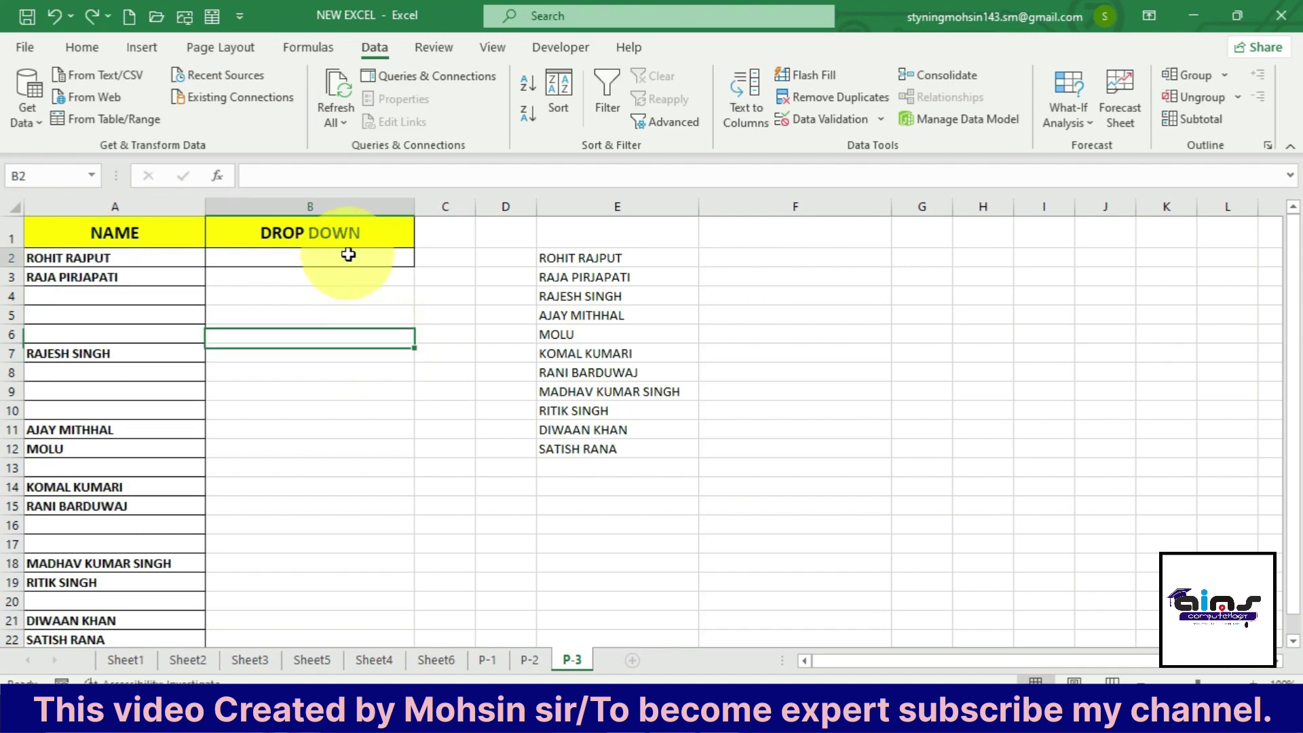
left_click(373, 255)
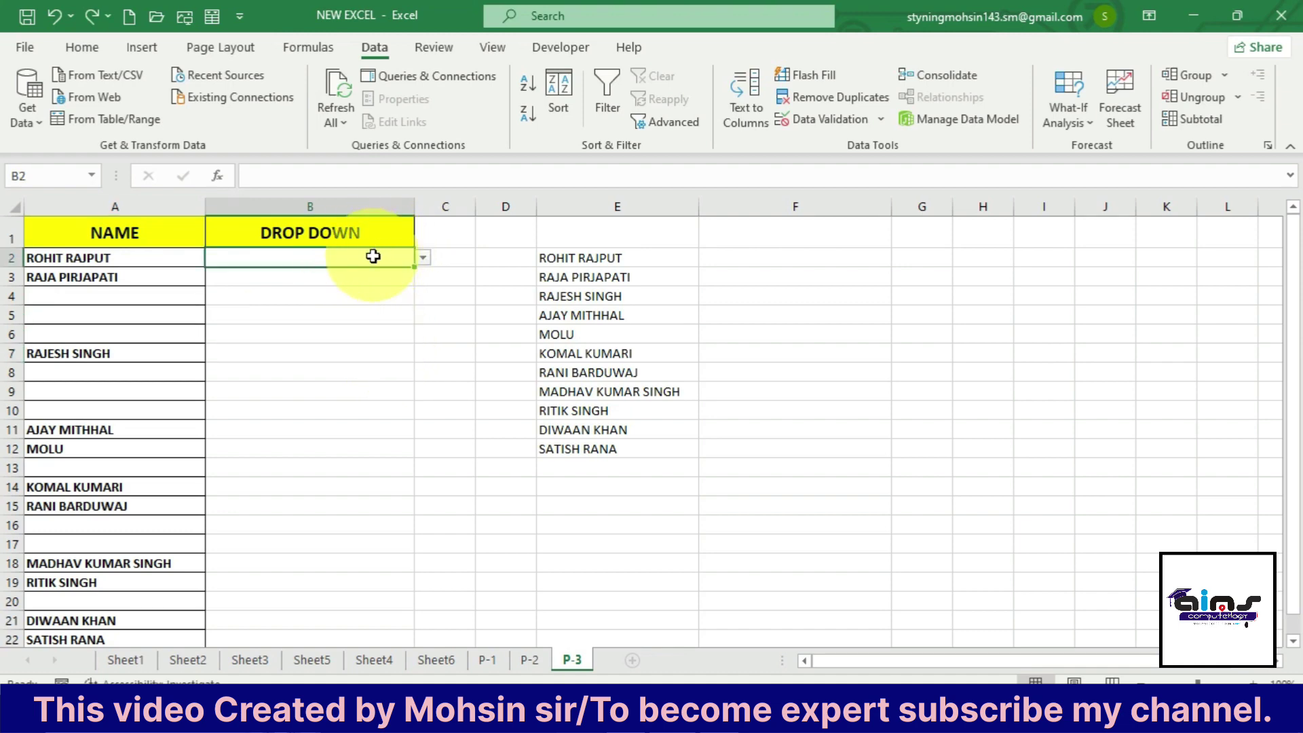
key("ctrl+z")
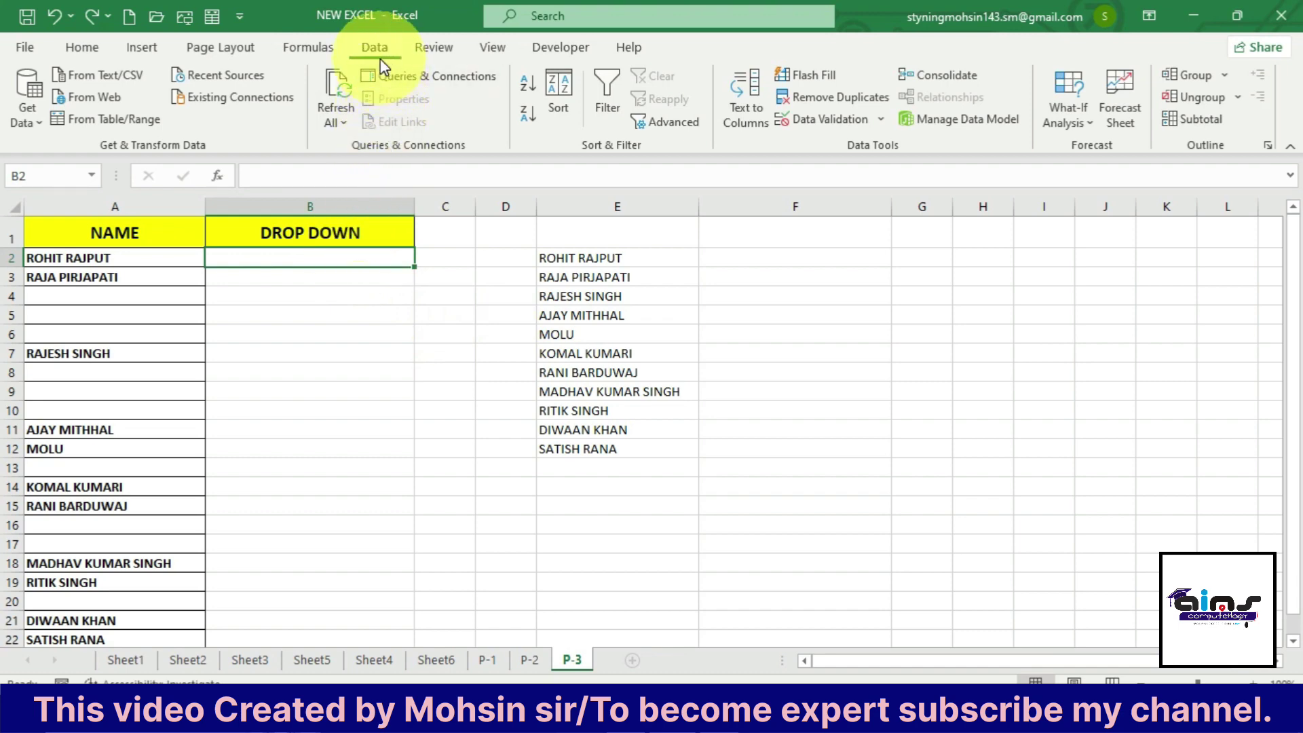
Set B2's data validation to a List with source =$E$2#
left_click(806, 120)
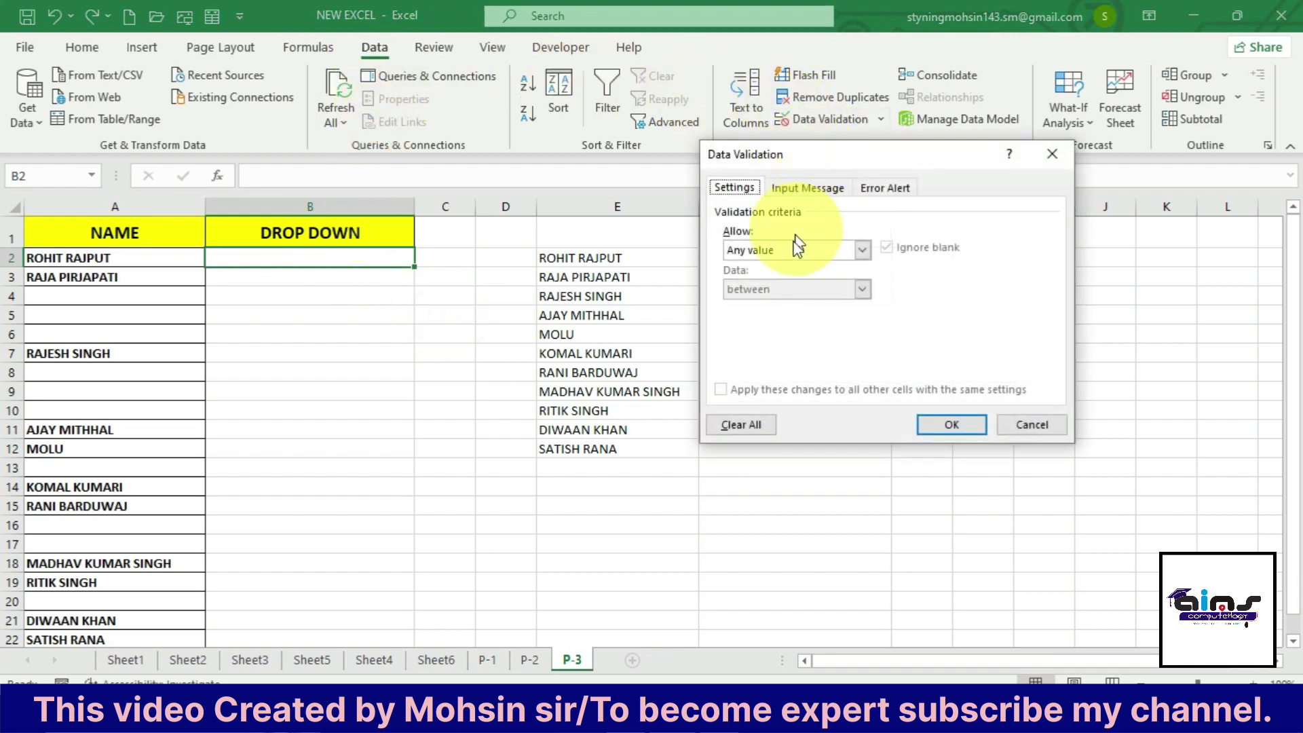
left_click(765, 251)
left_click(761, 305)
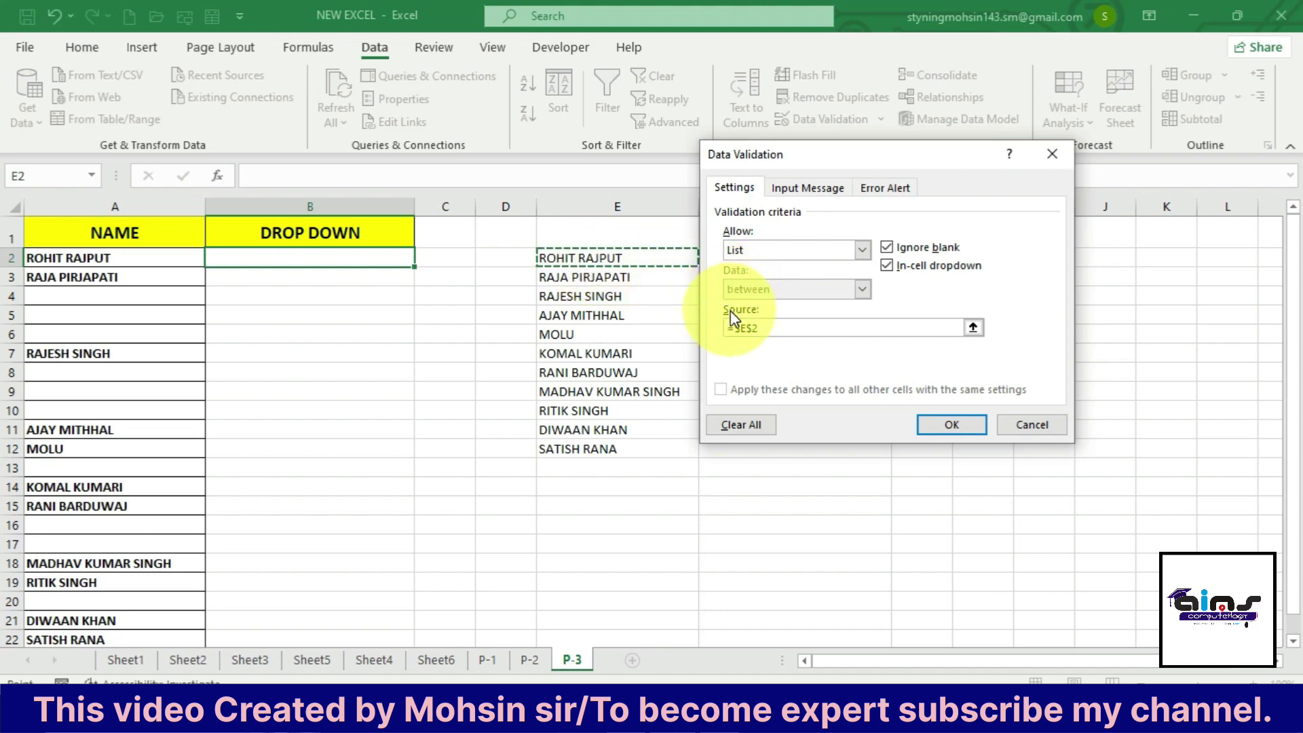
type("#")
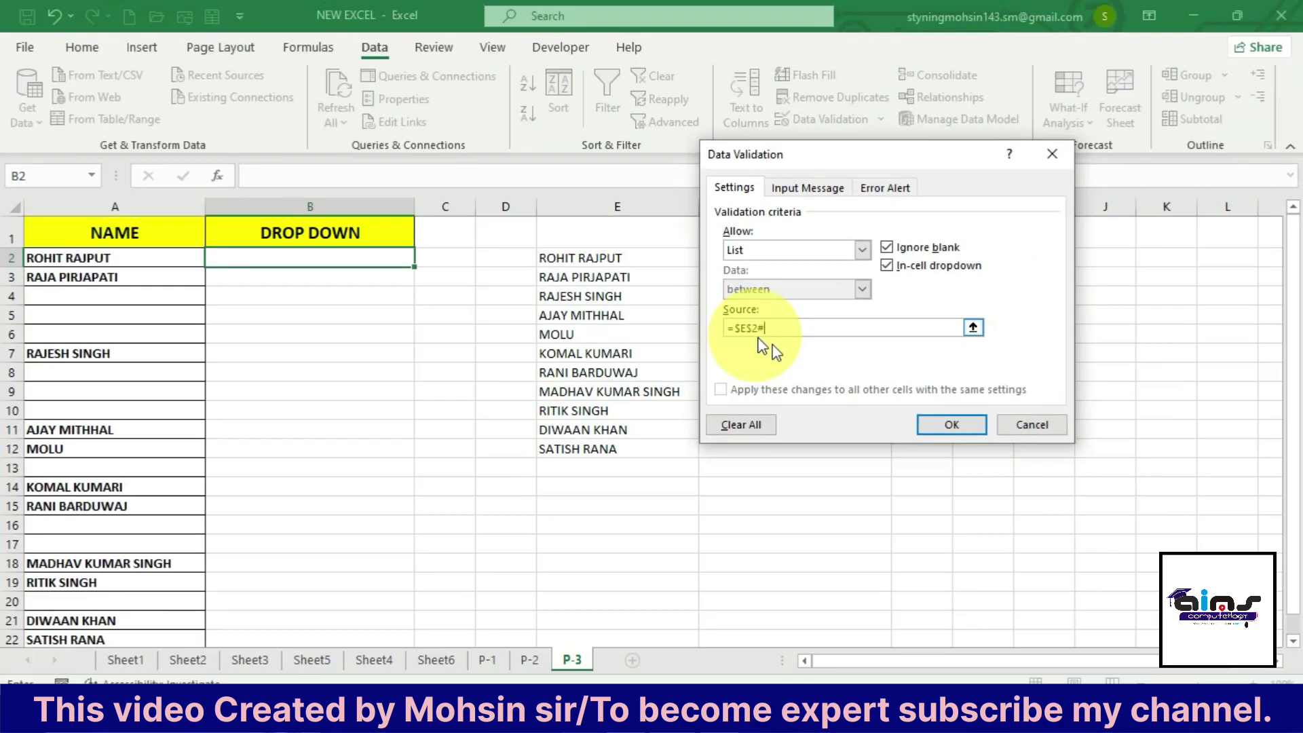
left_click(951, 425)
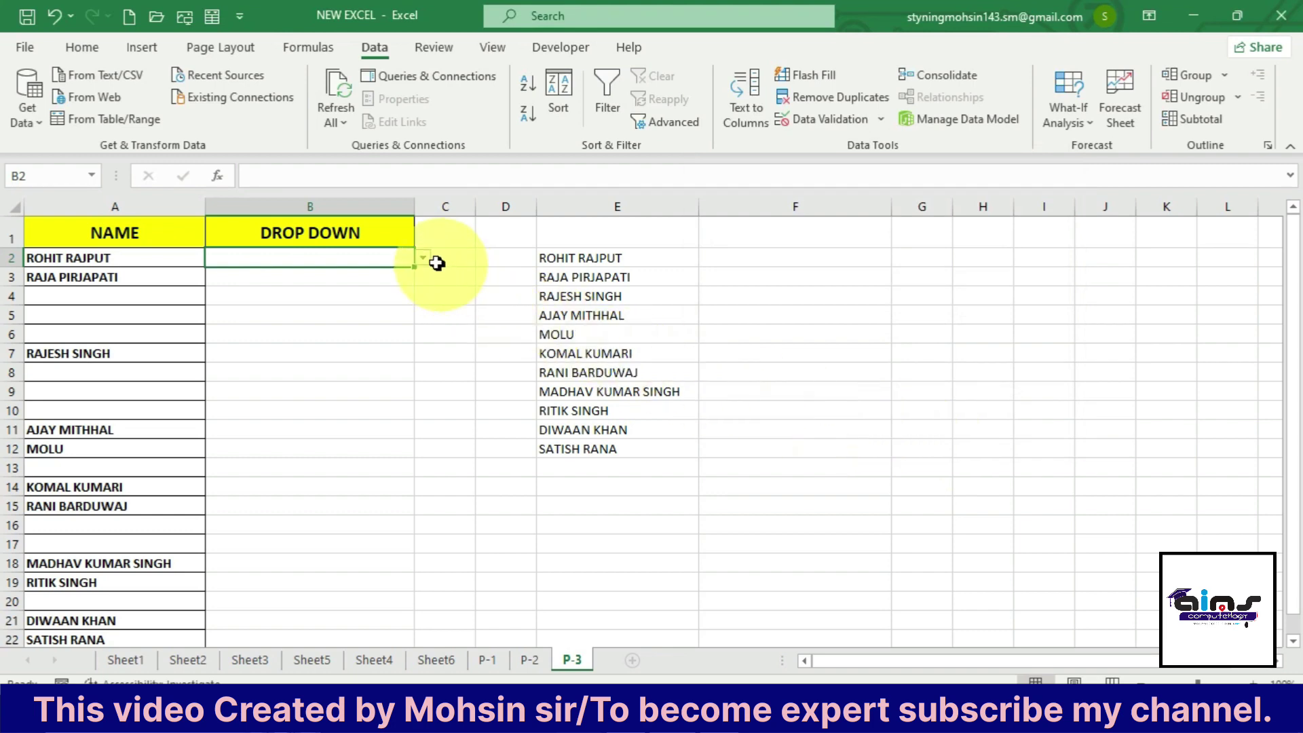
Open B2's drop-down to review the names it currently offers
left_click(423, 258)
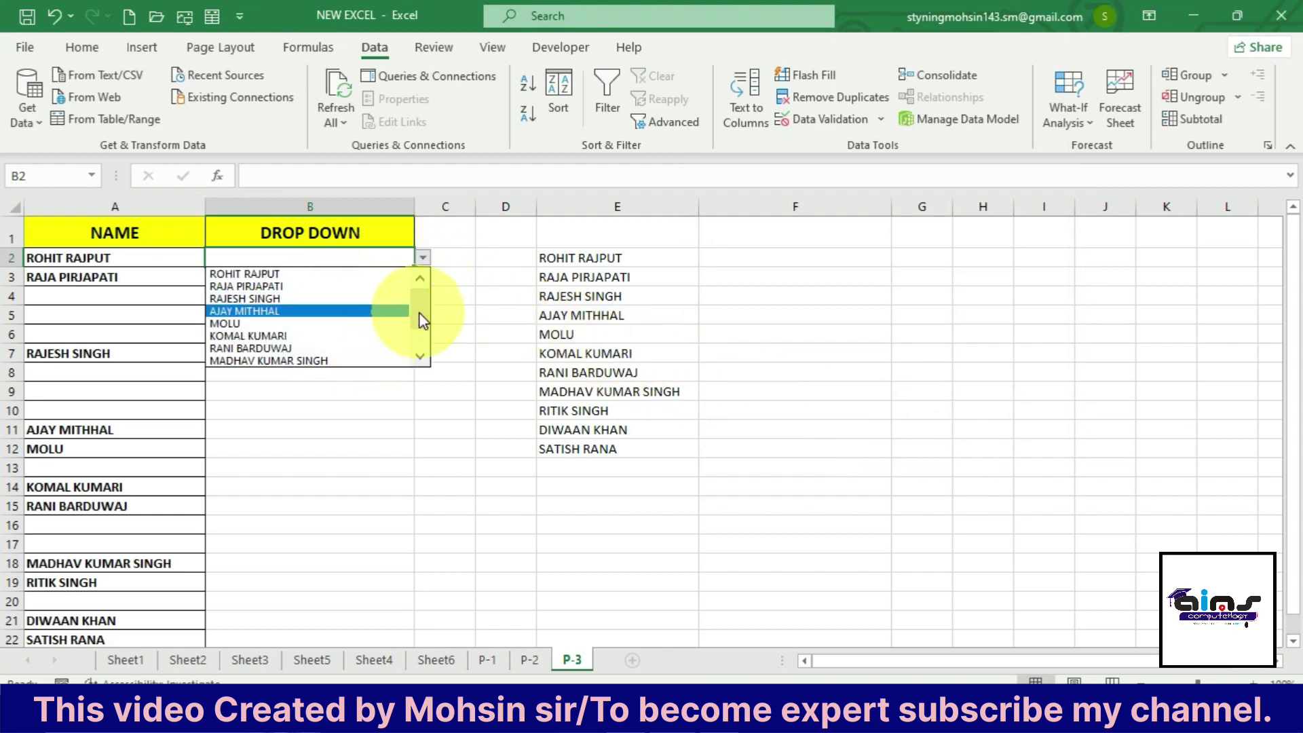
mouse_move(420, 314)
left_mouse_down()
mouse_move(417, 352)
mouse_move(425, 319)
mouse_move(386, 393)
mouse_move(253, 372)
left_mouse_up()
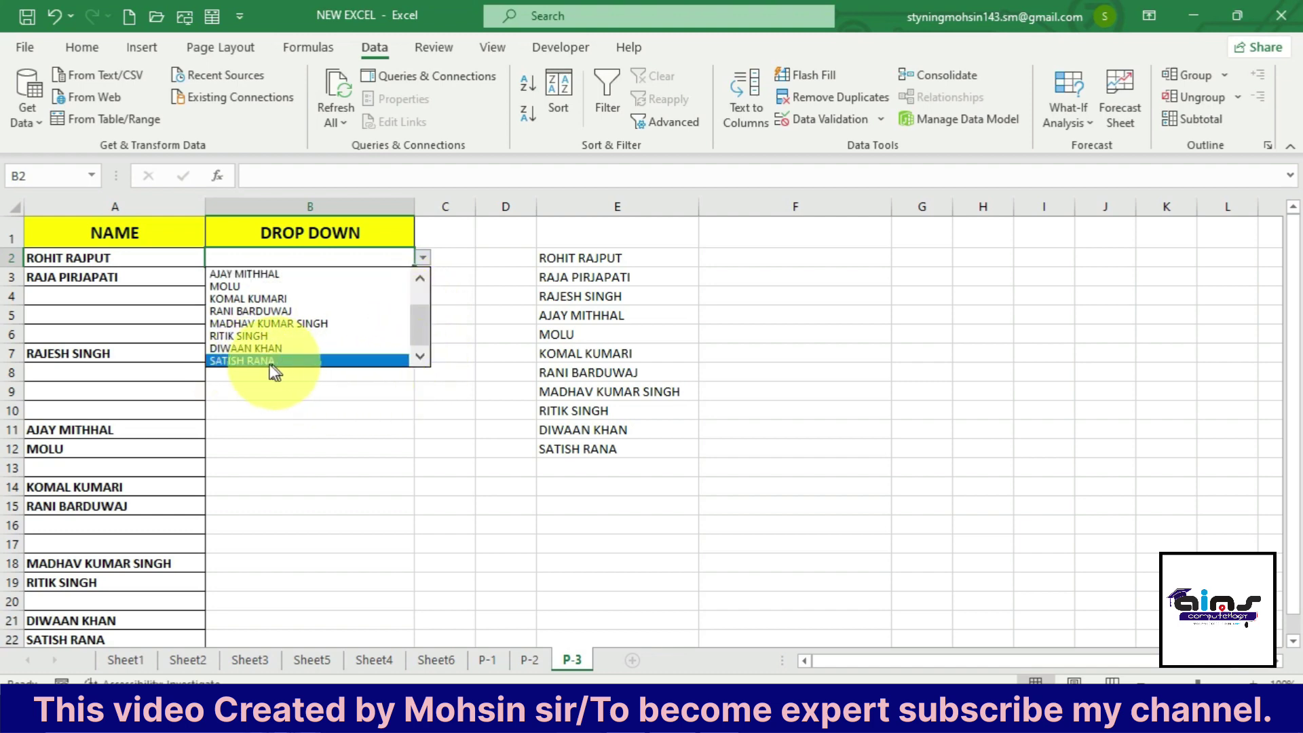
left_click_drag(421, 329, 433, 278)
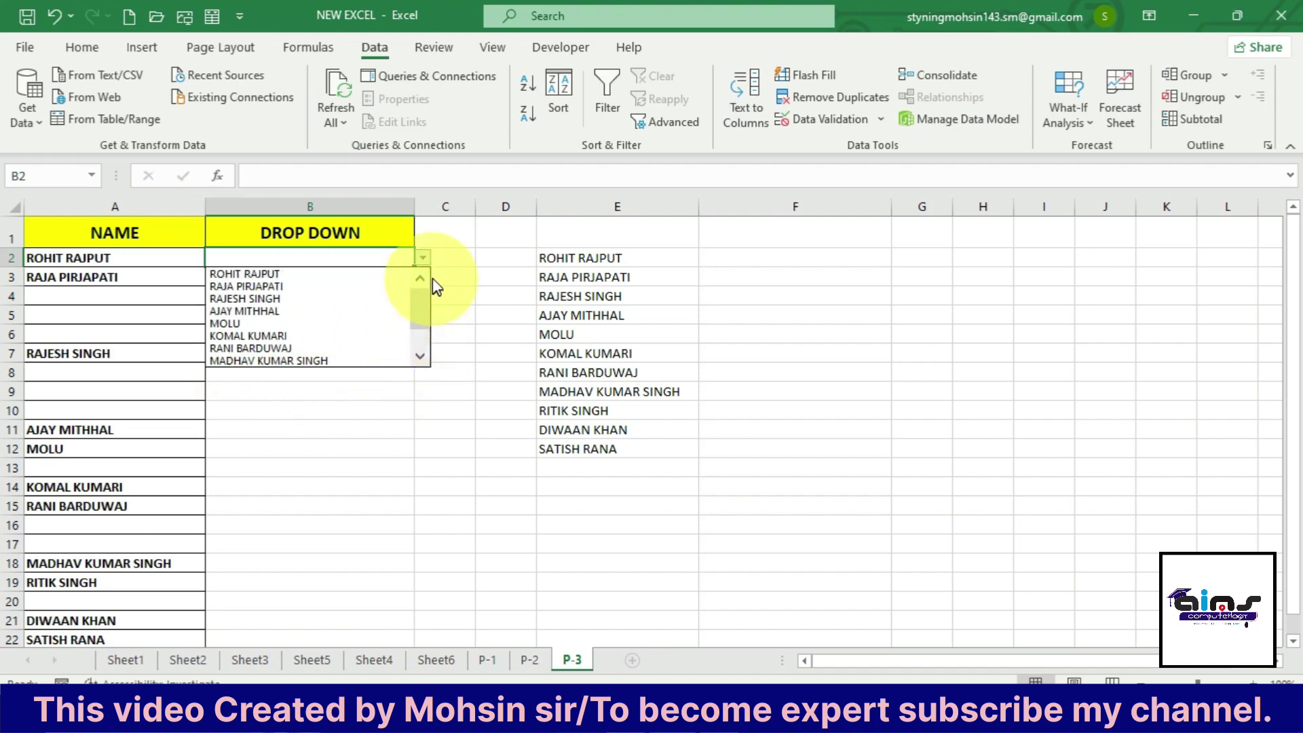
Enter AIMS in A4 and confirm it appears in B2's drop-down
left_click(139, 294)
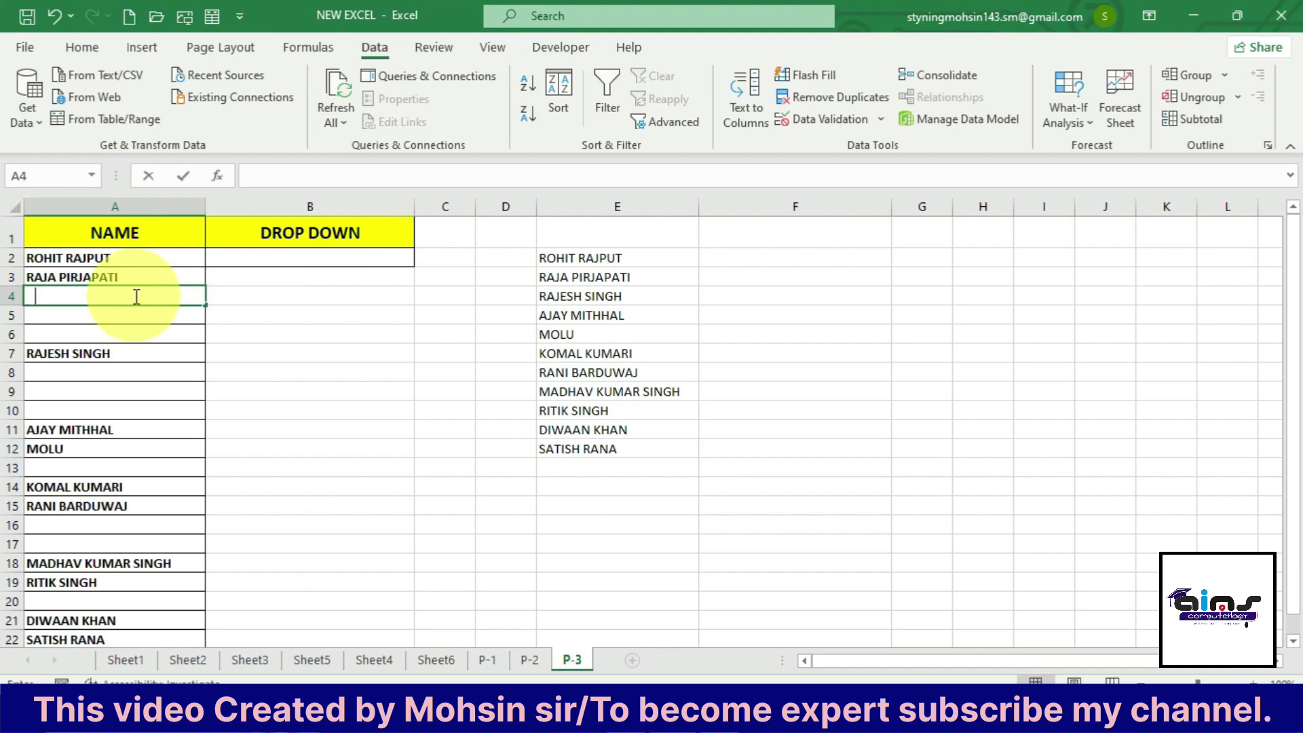
type("AIMS")
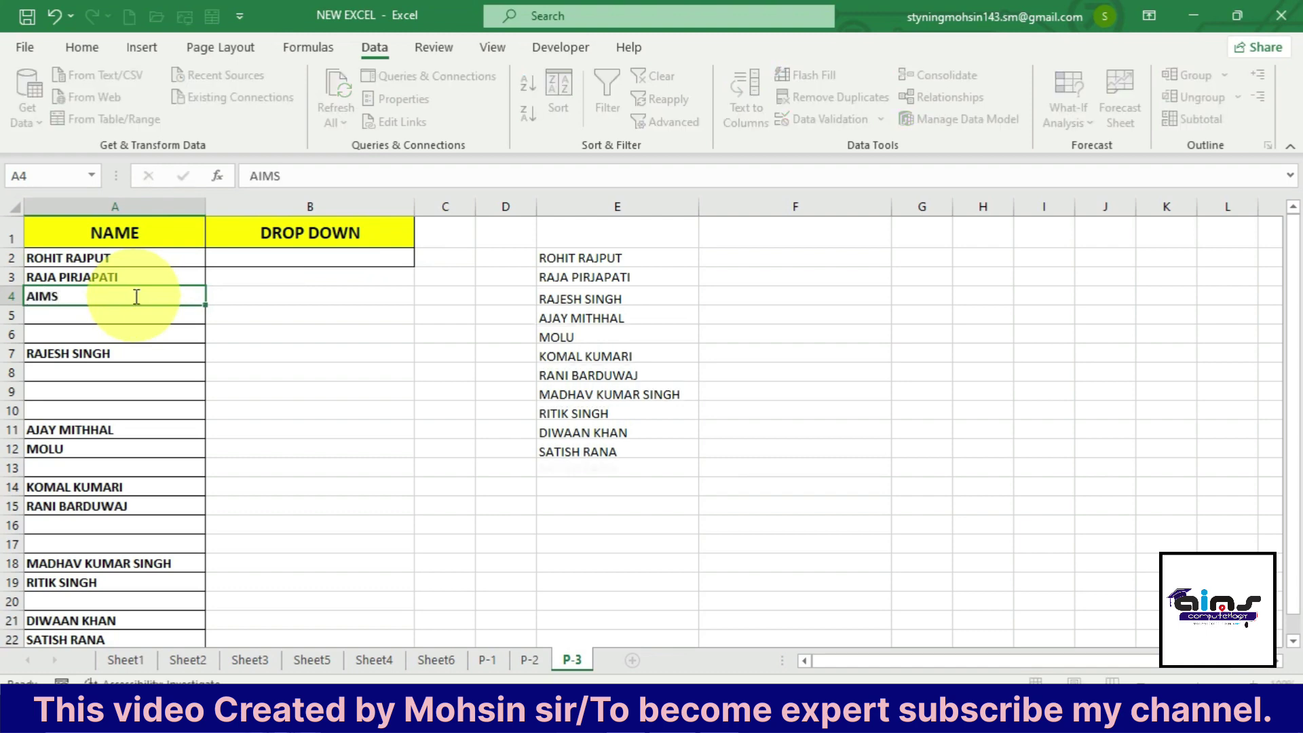
key("Return")
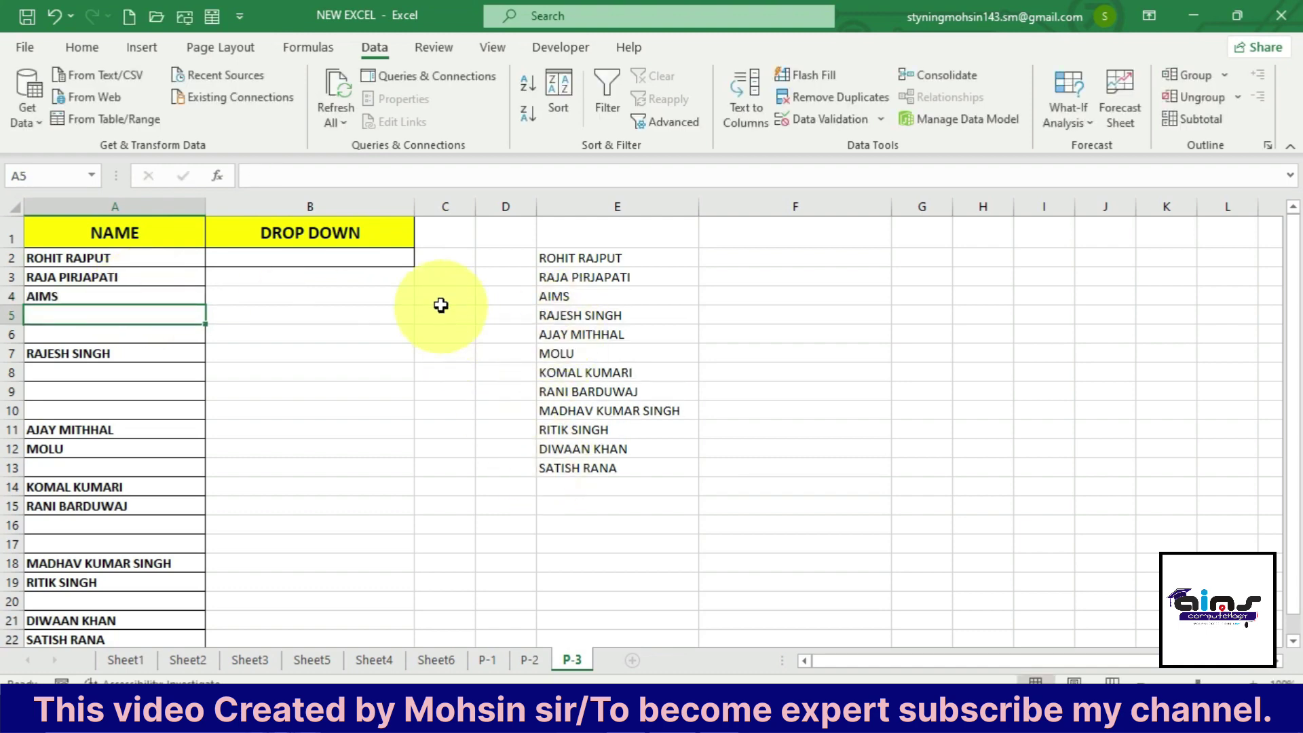
left_click(387, 260)
left_click(422, 259)
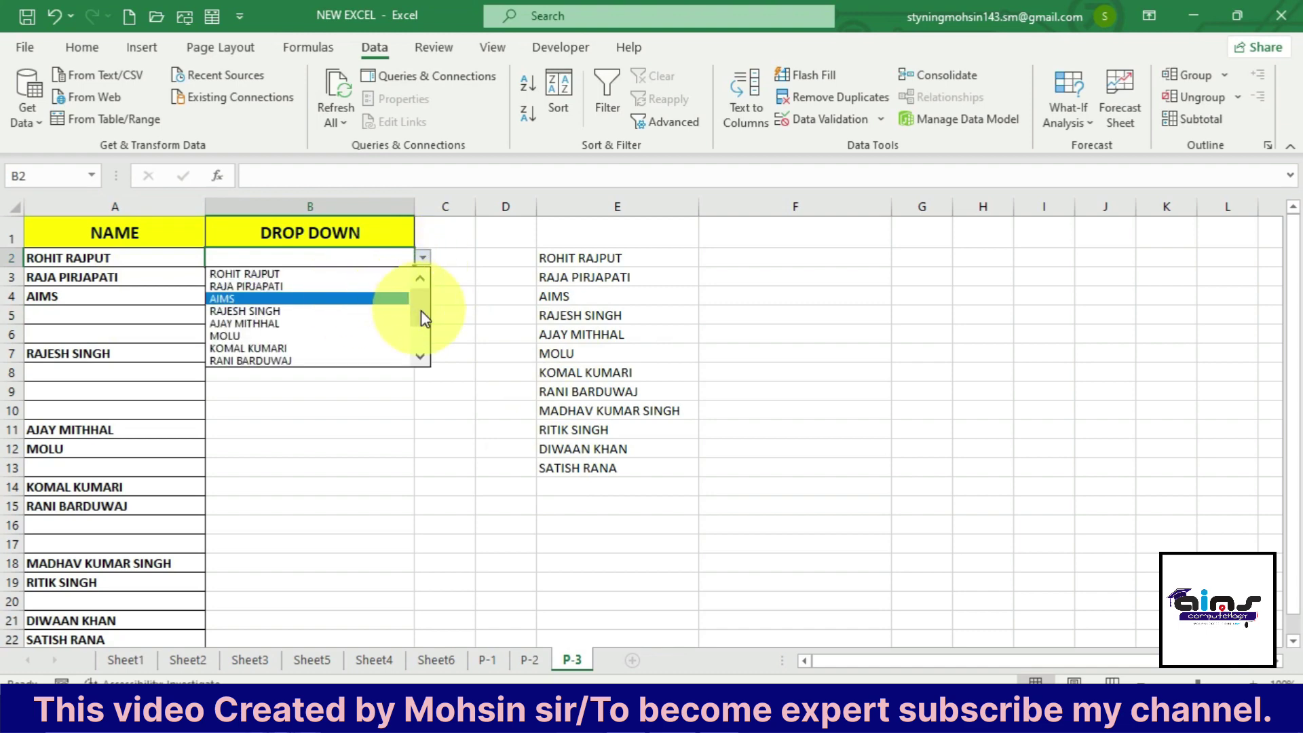
left_click_drag(421, 310, 419, 343)
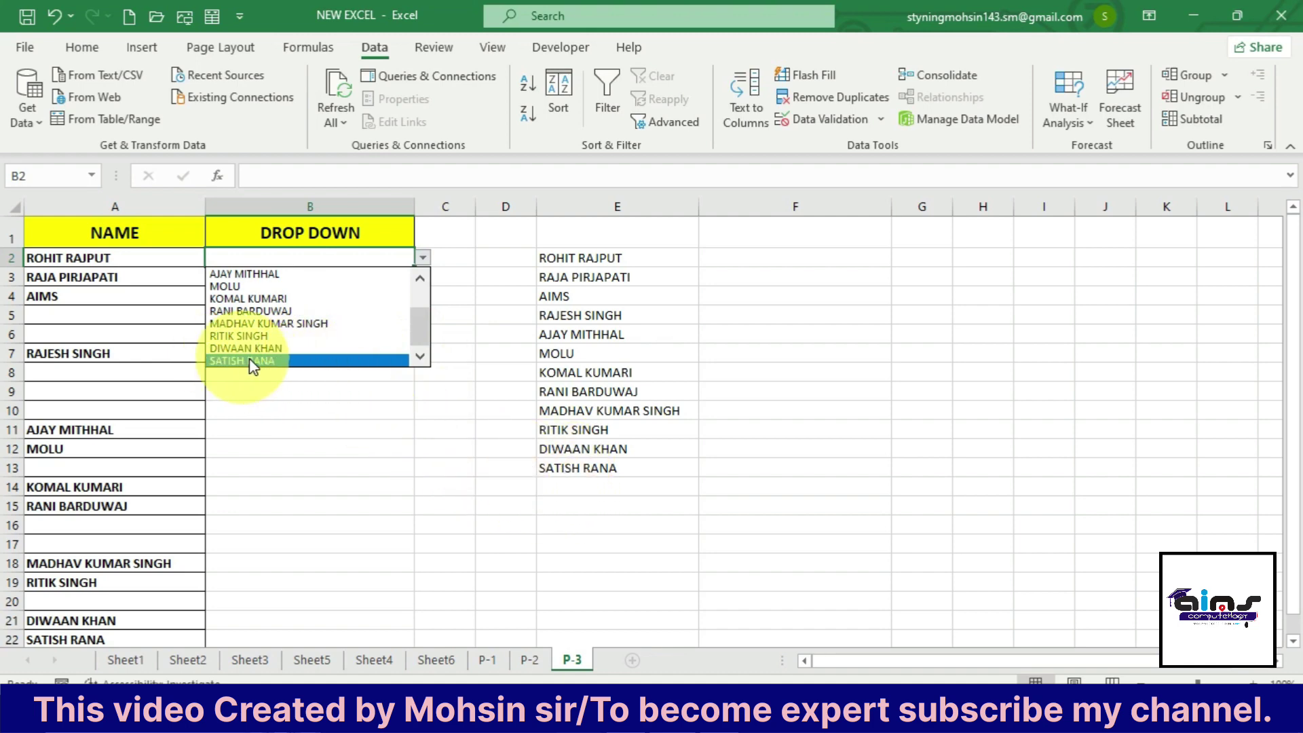
key("Escape")
Enter COMPUTER in A5 and confirm it appears in B2's drop-down
left_click(106, 317)
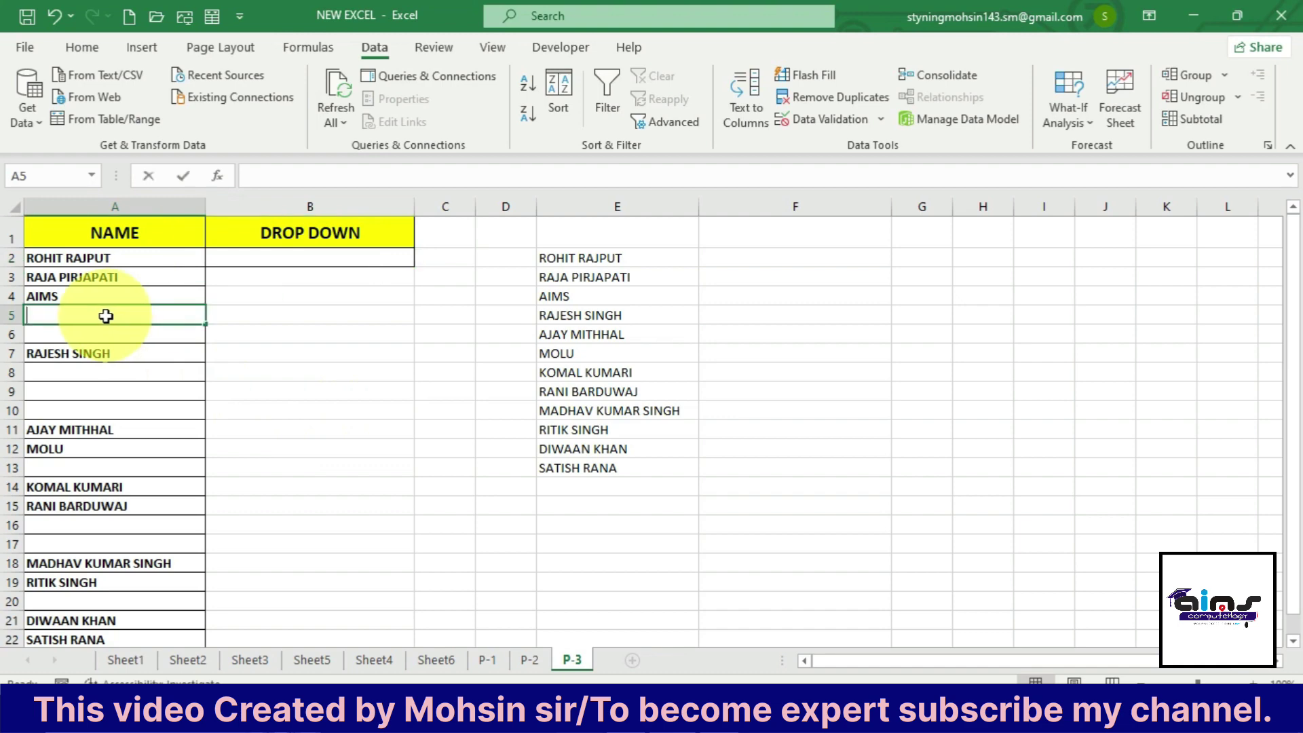
type("COMPUTER")
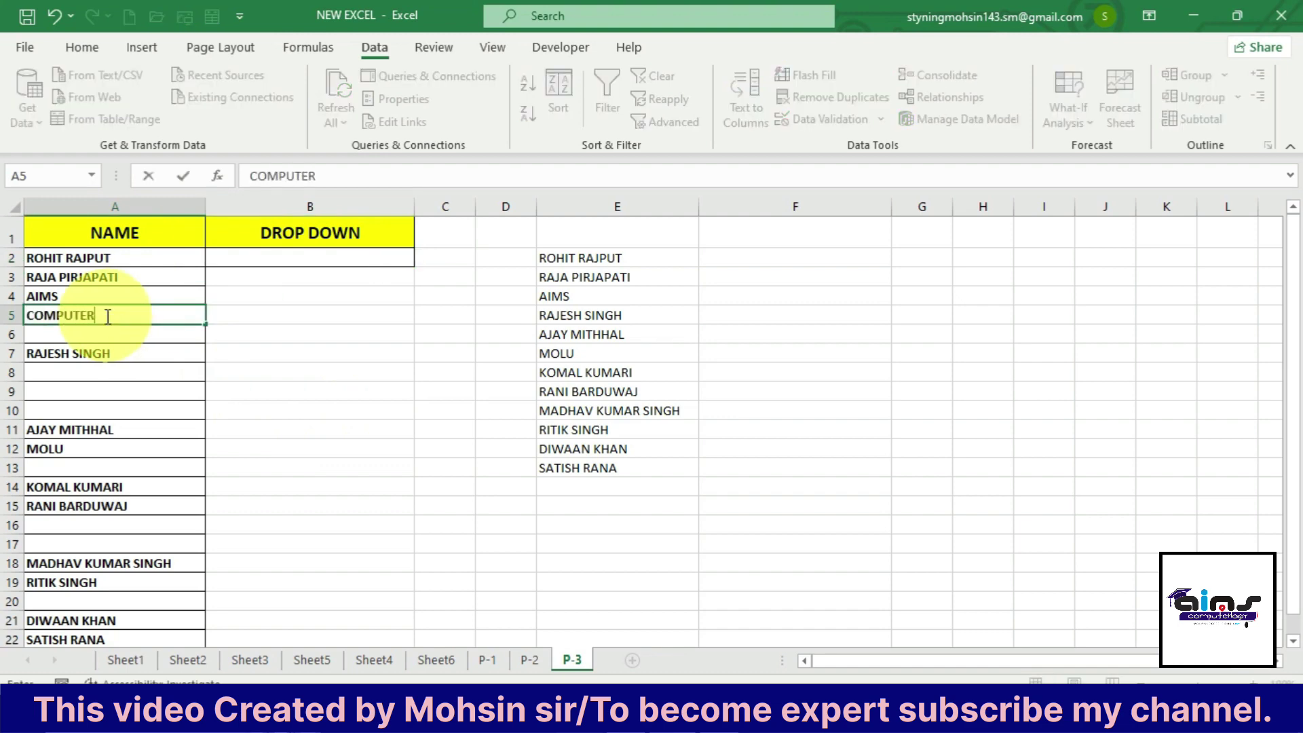
key("Return")
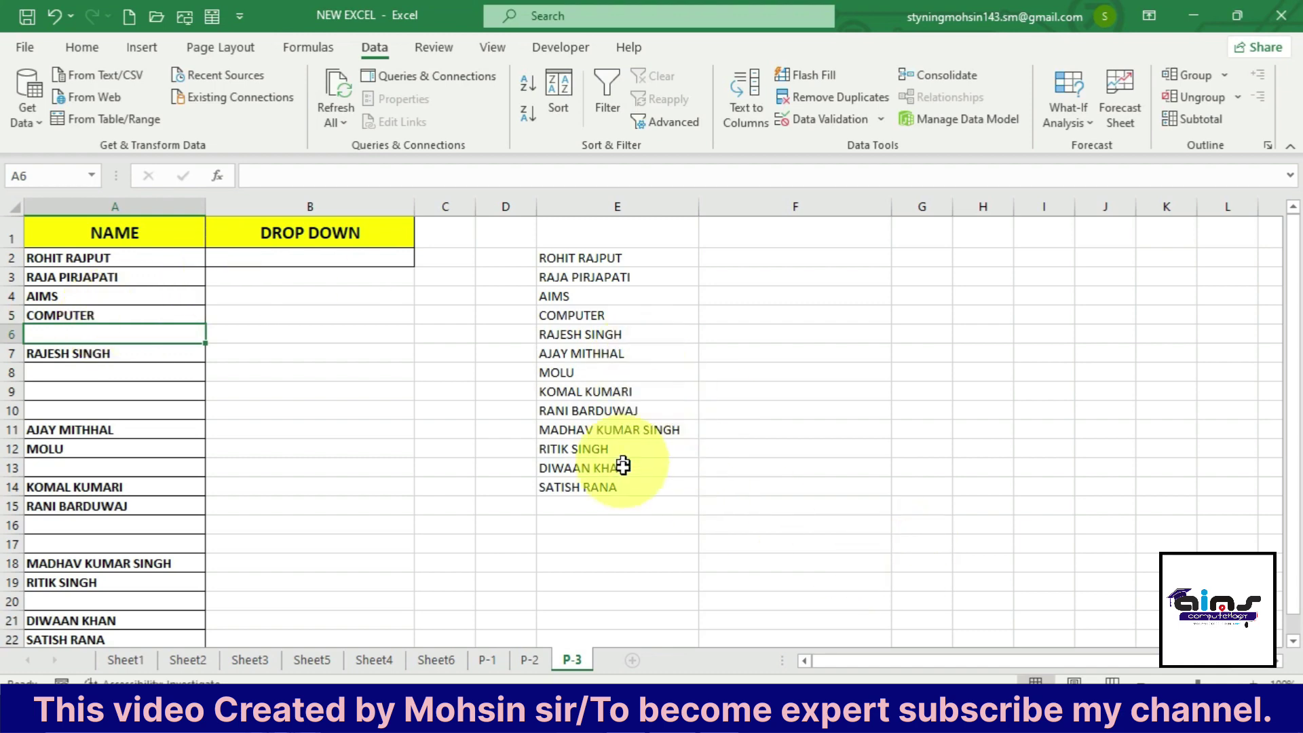
left_click(323, 262)
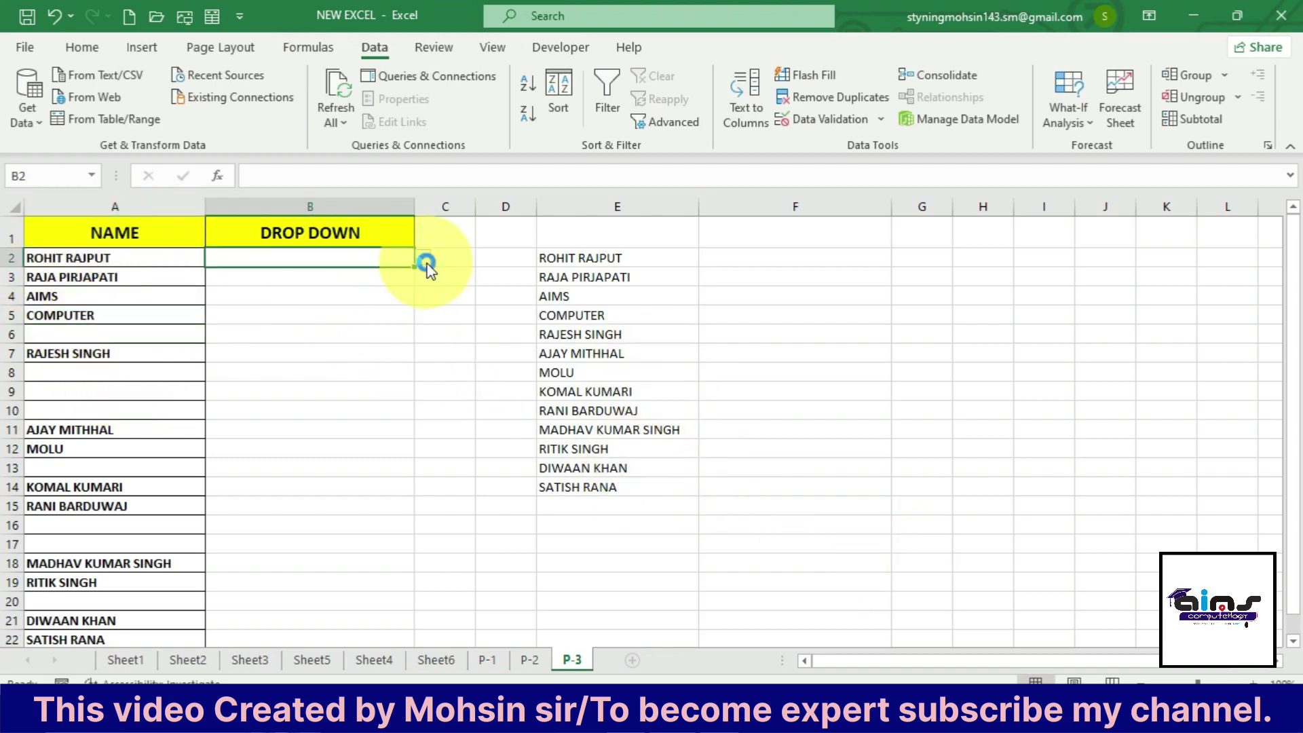
left_click(422, 259)
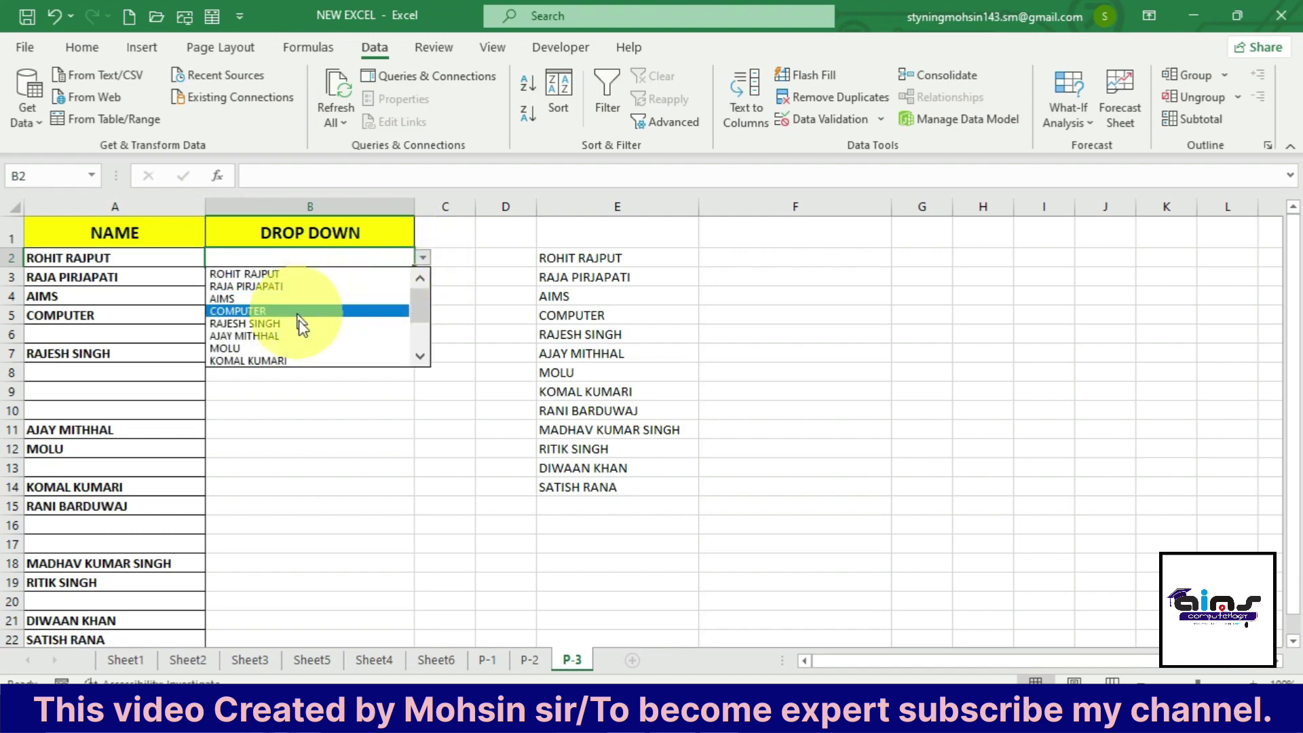
left_click(322, 417)
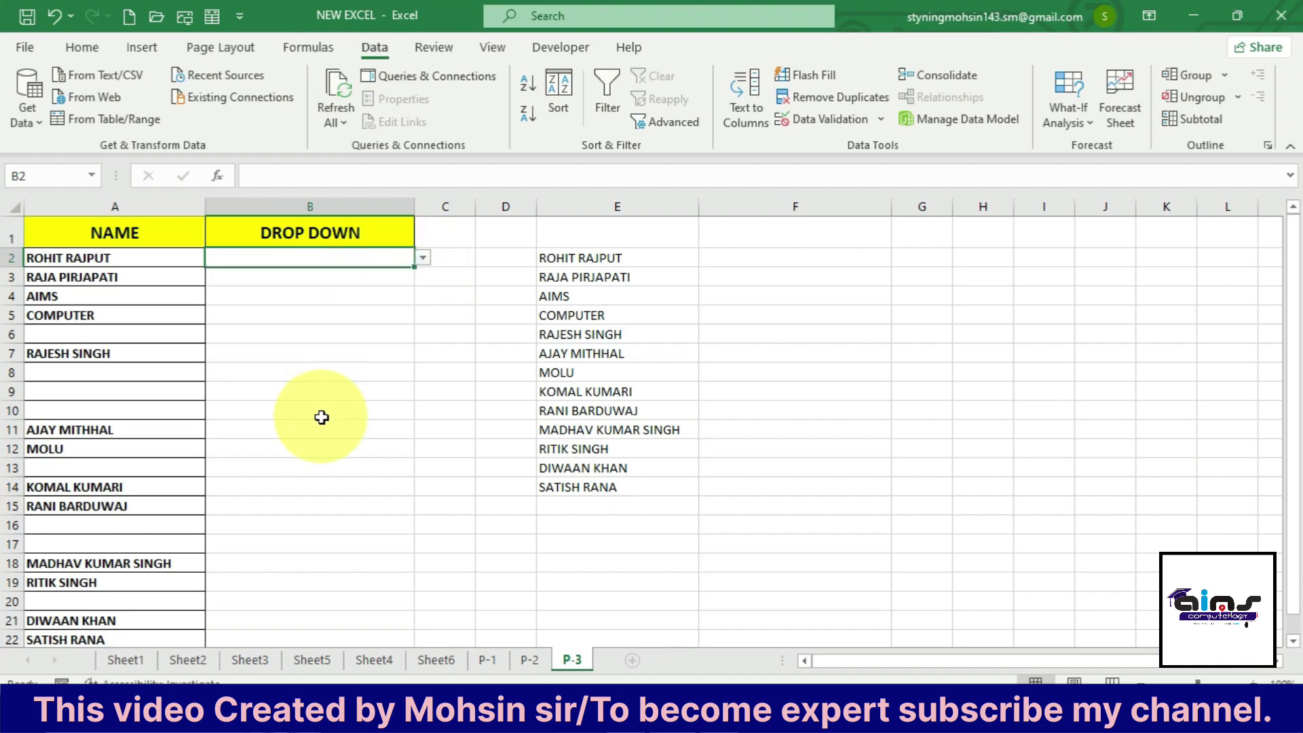